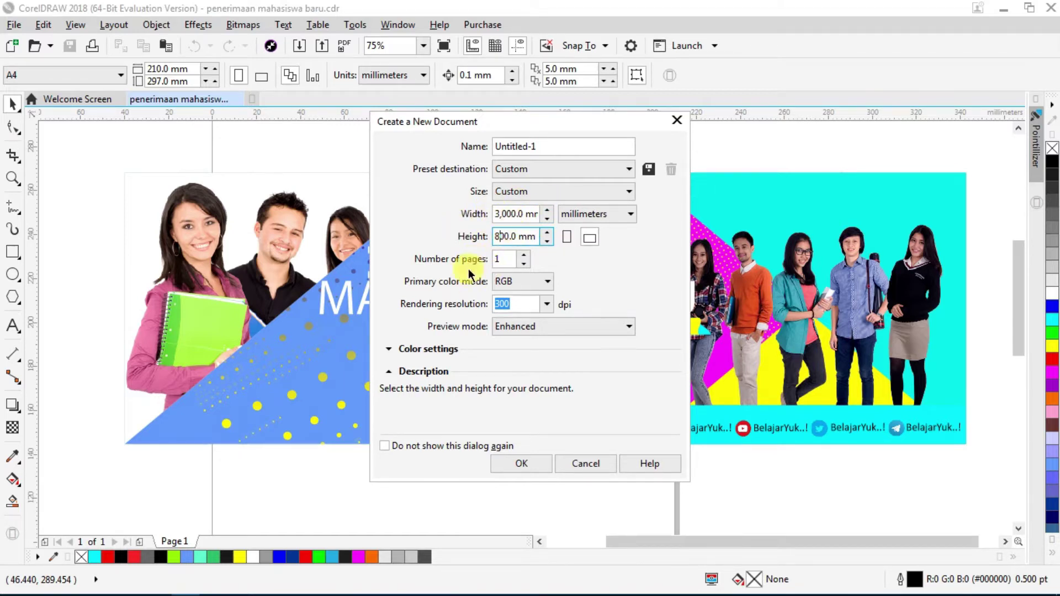
Step: Create the 3,000 × 800 mm RGB document at 300 dpi and add a rectangle covering the whole page
click(523, 467)
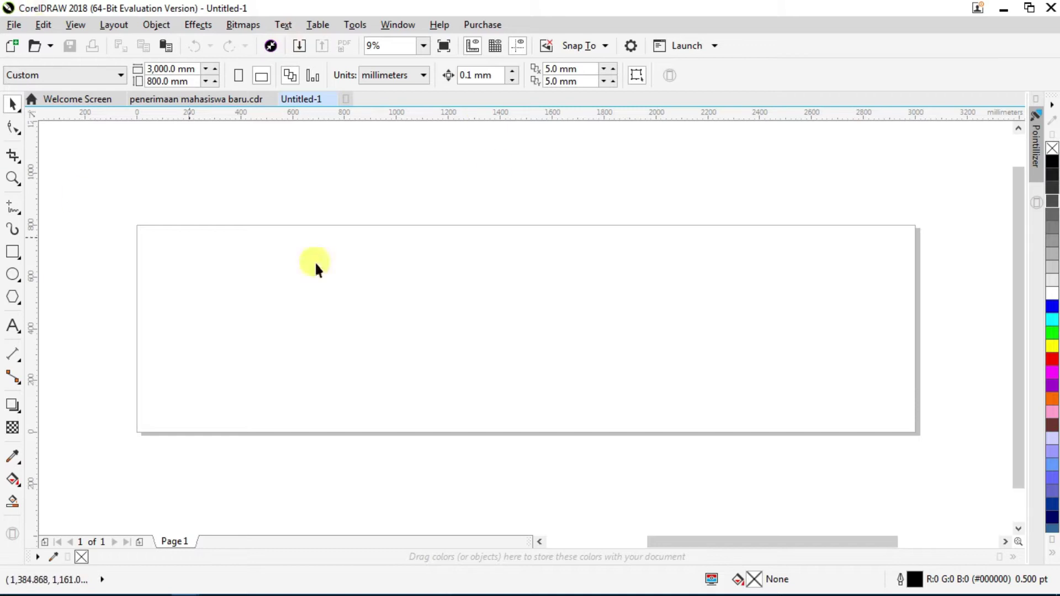
double_click(12, 253)
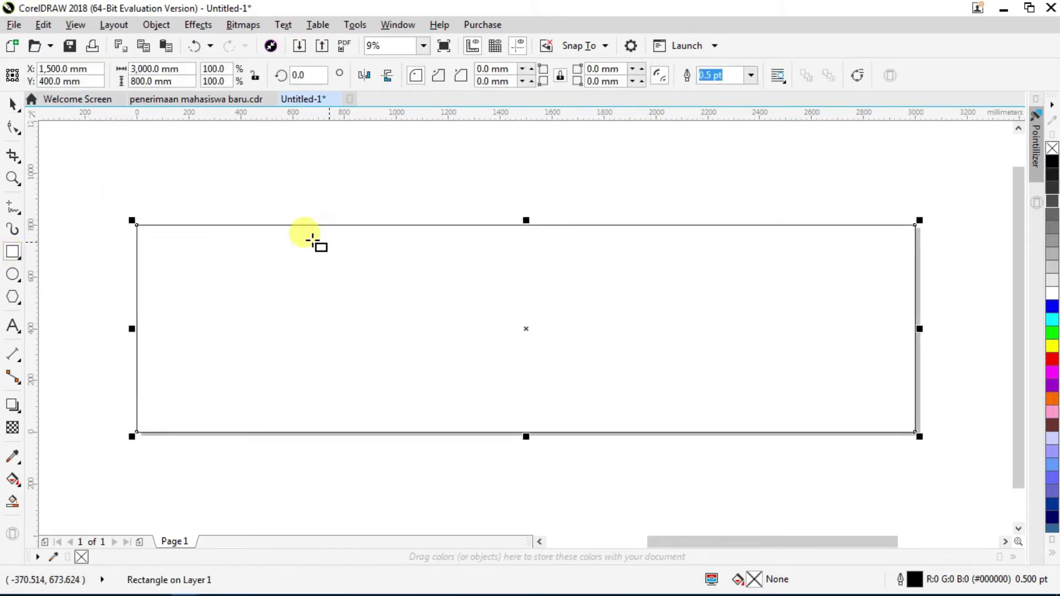
click(298, 203)
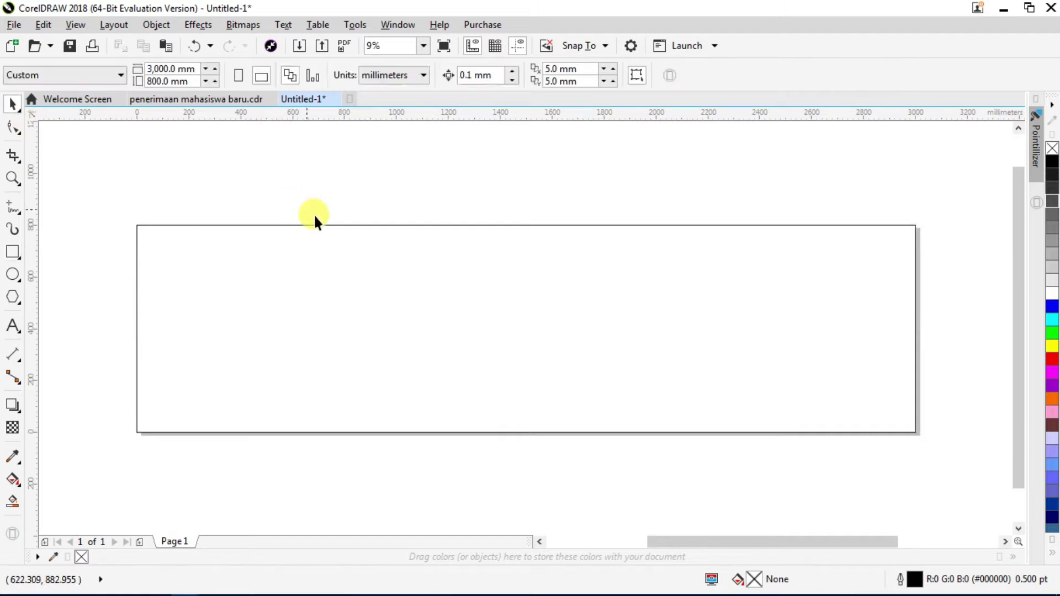
Step: Fill the page-sized rectangle with light blue (#6699FF) and remove its outline
click(376, 268)
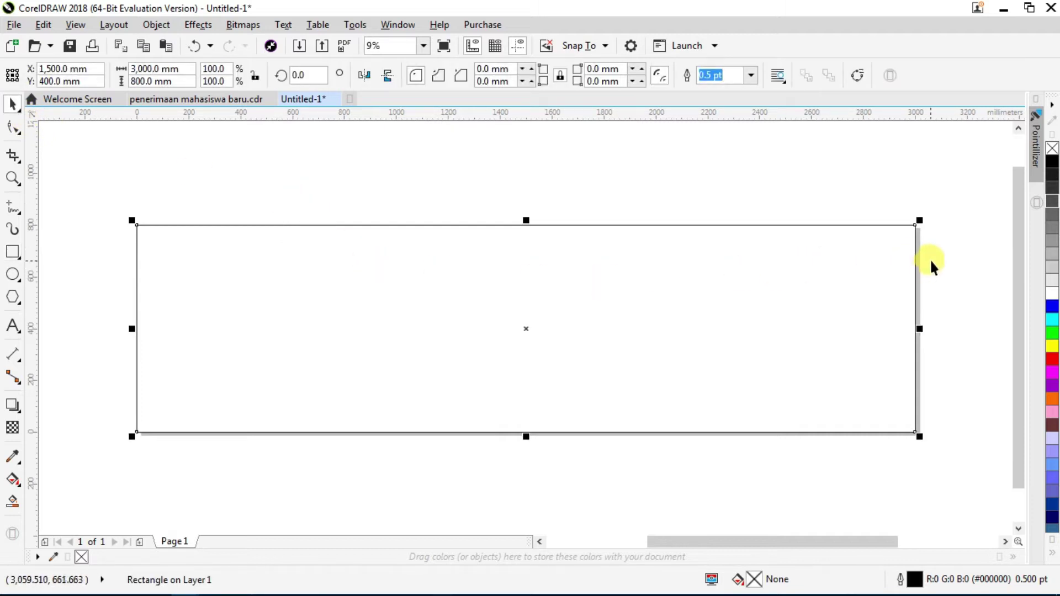
click(1052, 475)
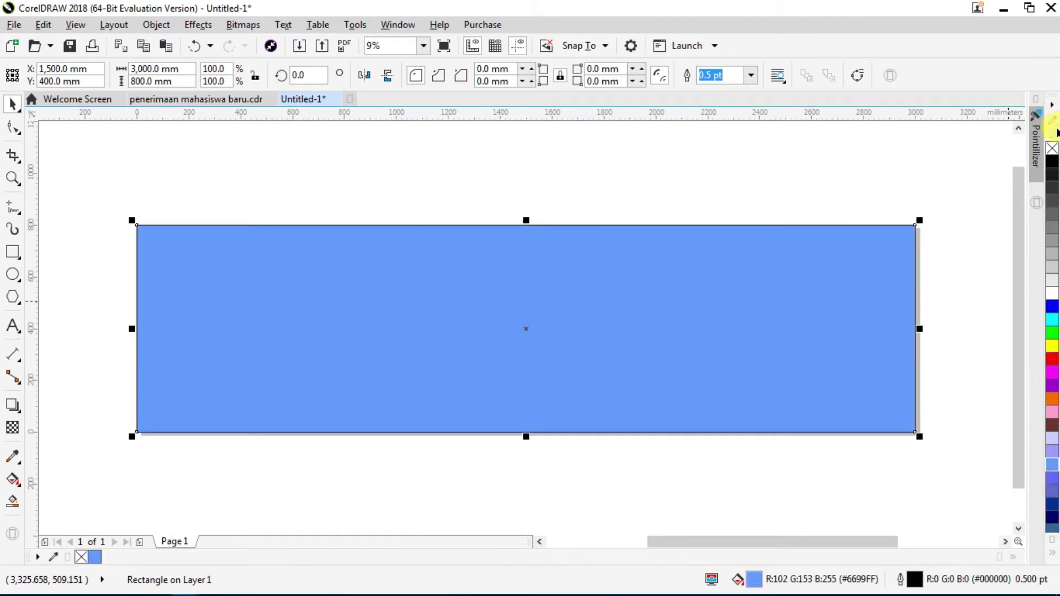
right_click(1053, 149)
click(662, 209)
click(625, 235)
click(507, 197)
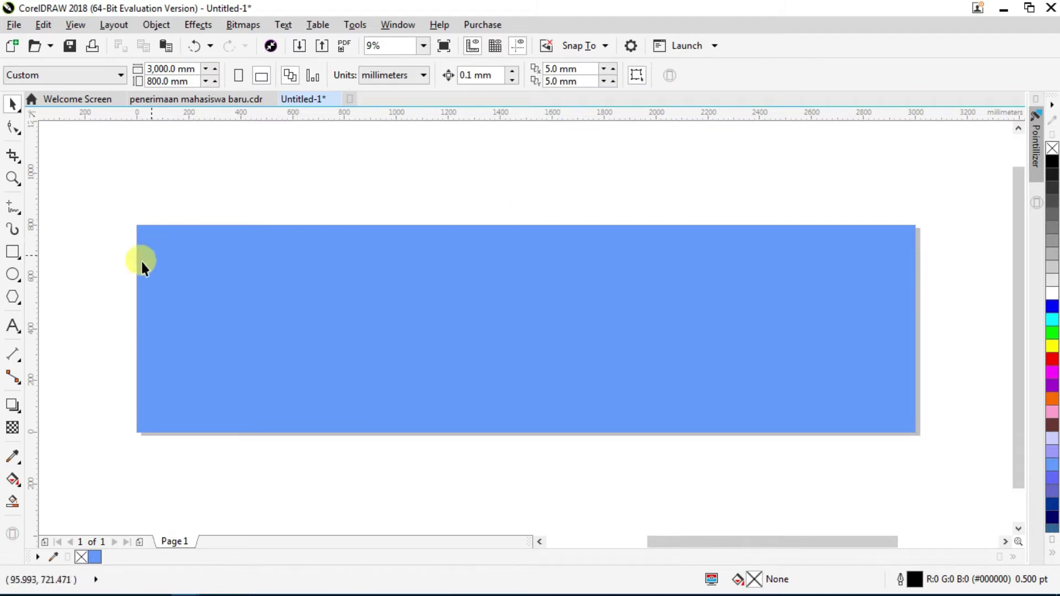
Step: Draw a right triangle with the Pen tool in the rectangle's upper-left corner, about 824 mm wide and 800 mm high
click(18, 217)
click(61, 258)
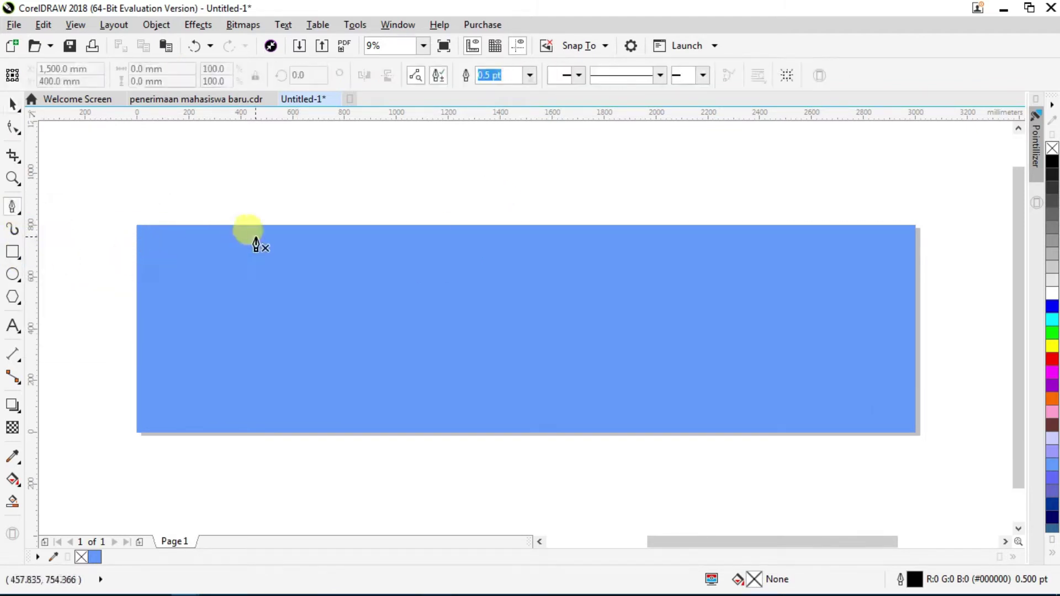
scroll(129, 241, up, 3)
click(164, 198)
scroll(188, 201, down, 3)
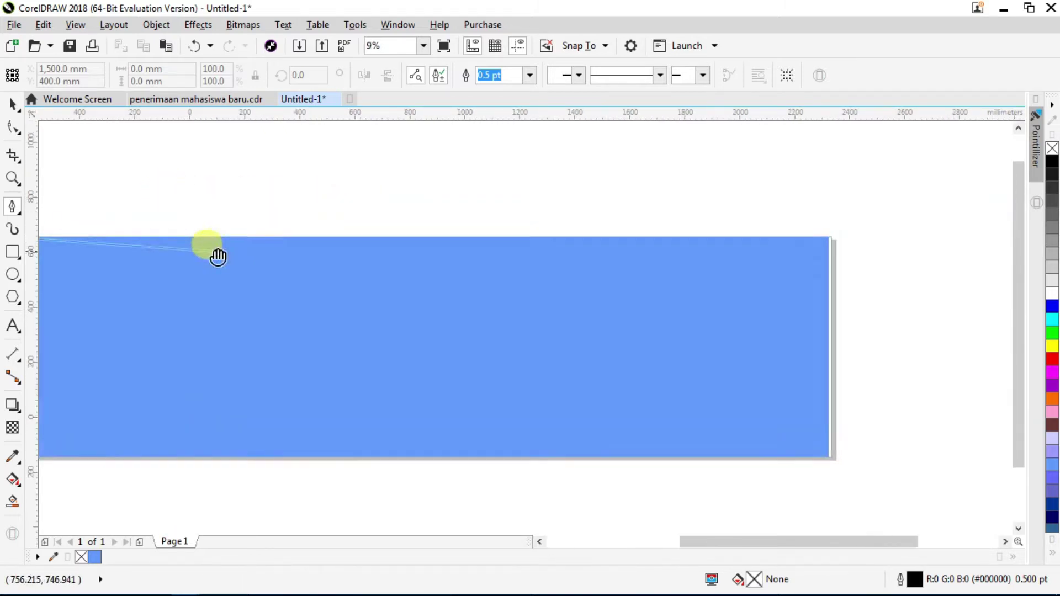
scroll(256, 254, down, 1)
drag(256, 253, 362, 239)
scroll(358, 243, up, 1)
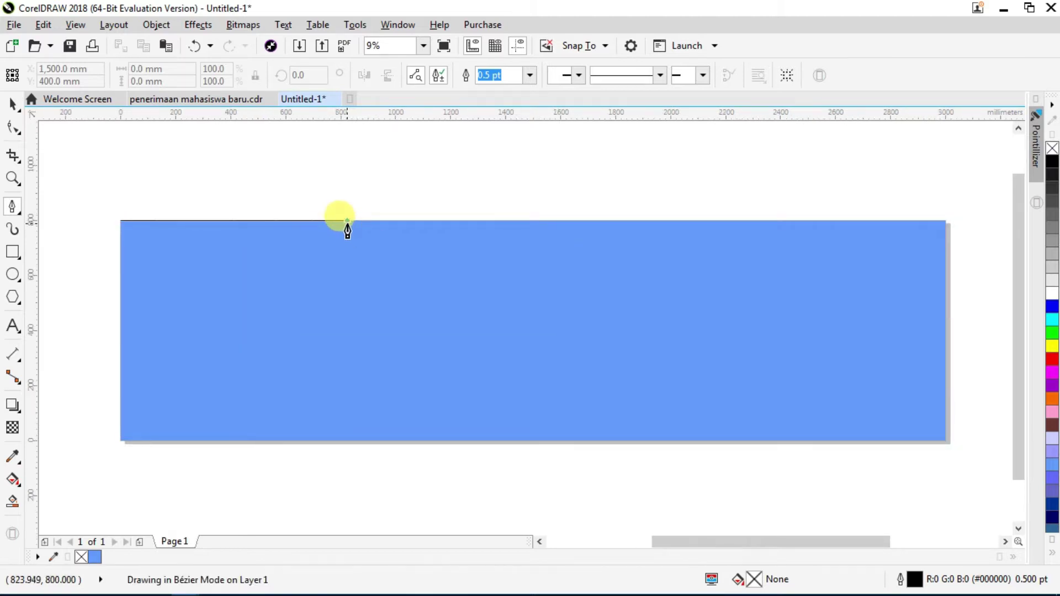
click(346, 220)
click(121, 442)
click(121, 220)
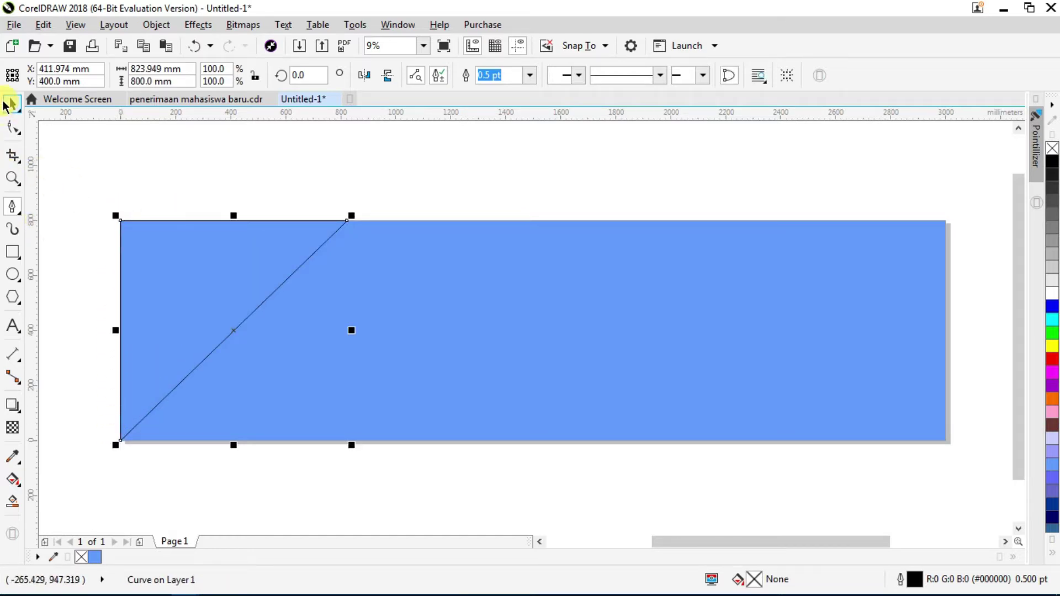
Step: Duplicate the triangle, move the copy to the middle of the rectangle and mirror it vertically and horizontally
click(11, 103)
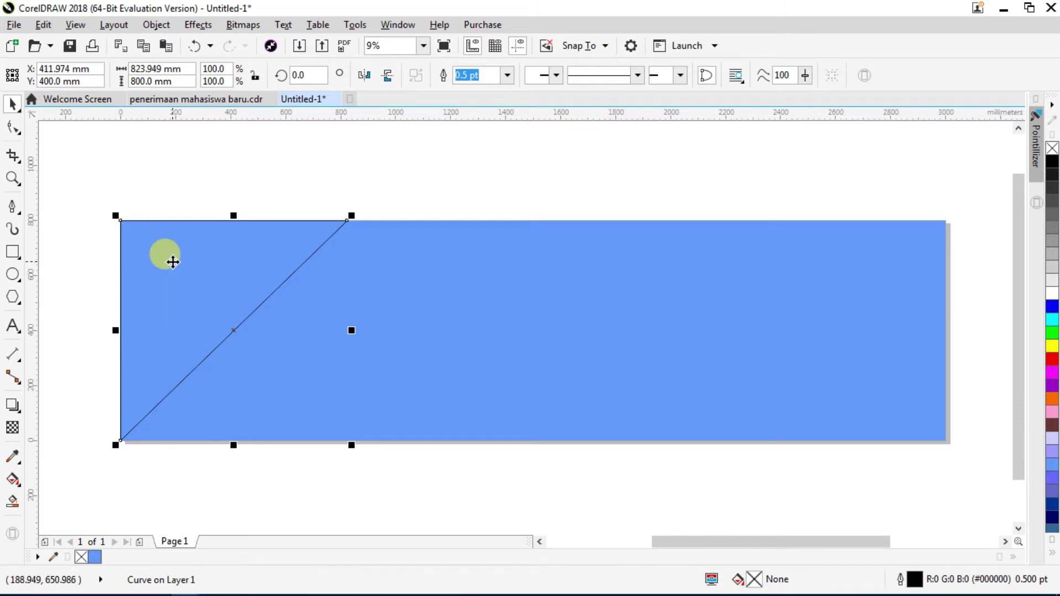
drag(173, 262, 174, 261)
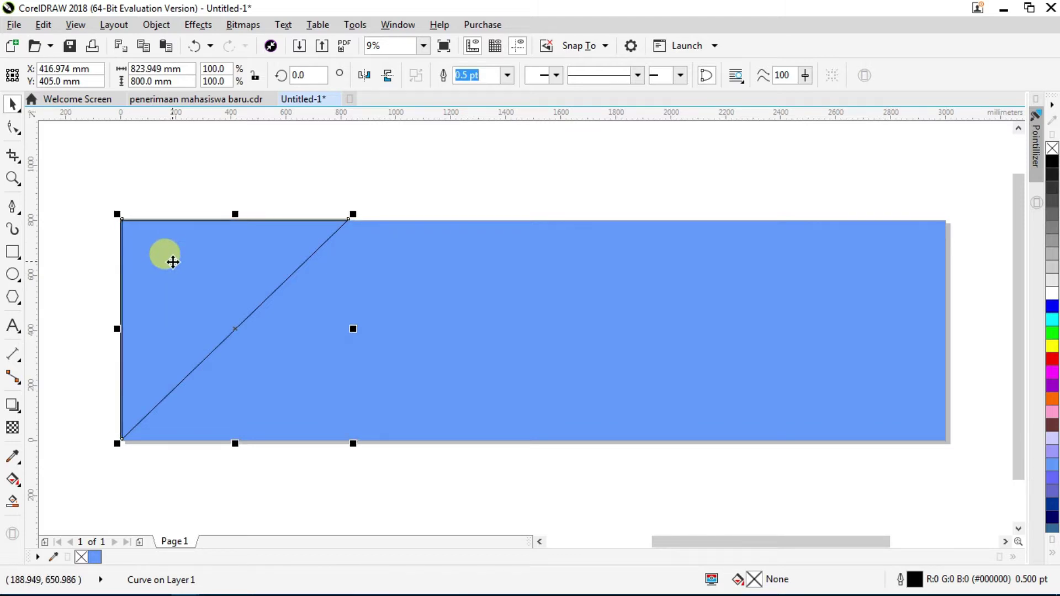
drag(225, 314, 558, 321)
click(386, 77)
click(480, 210)
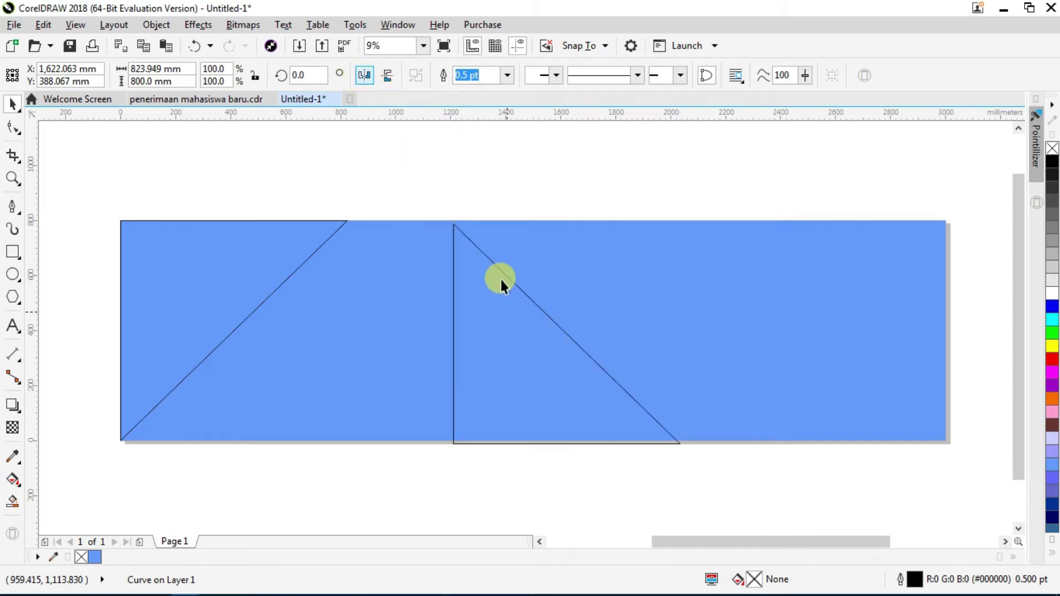
Step: Move the mirrored triangle into the blue rectangle's lower-right corner and align its edges with the rectangle
click(483, 263)
drag(563, 336, 826, 327)
scroll(817, 323, up, 2)
scroll(717, 358, right, 3)
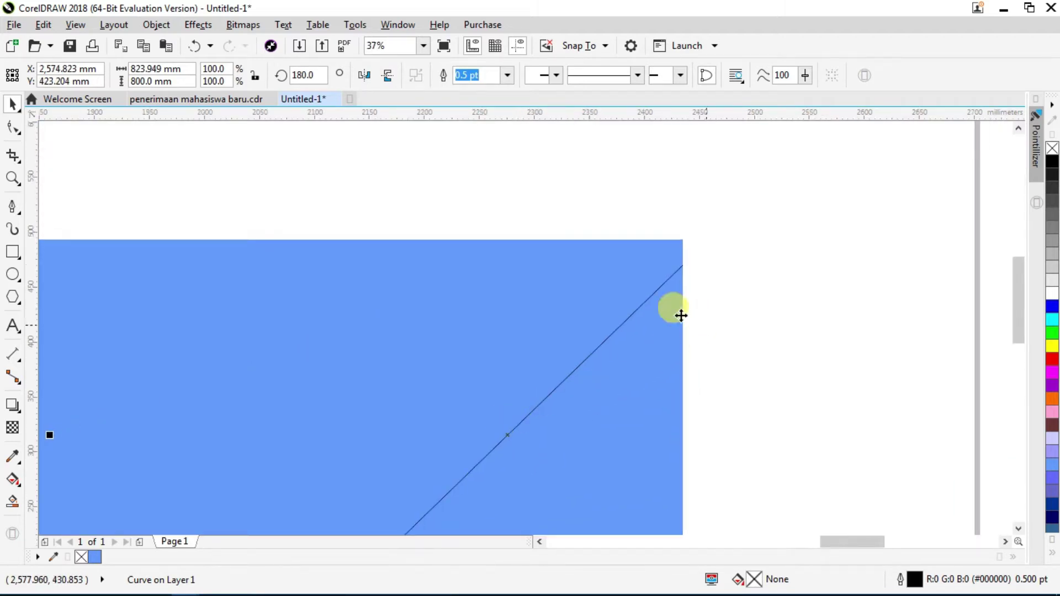
scroll(717, 250, right, 3)
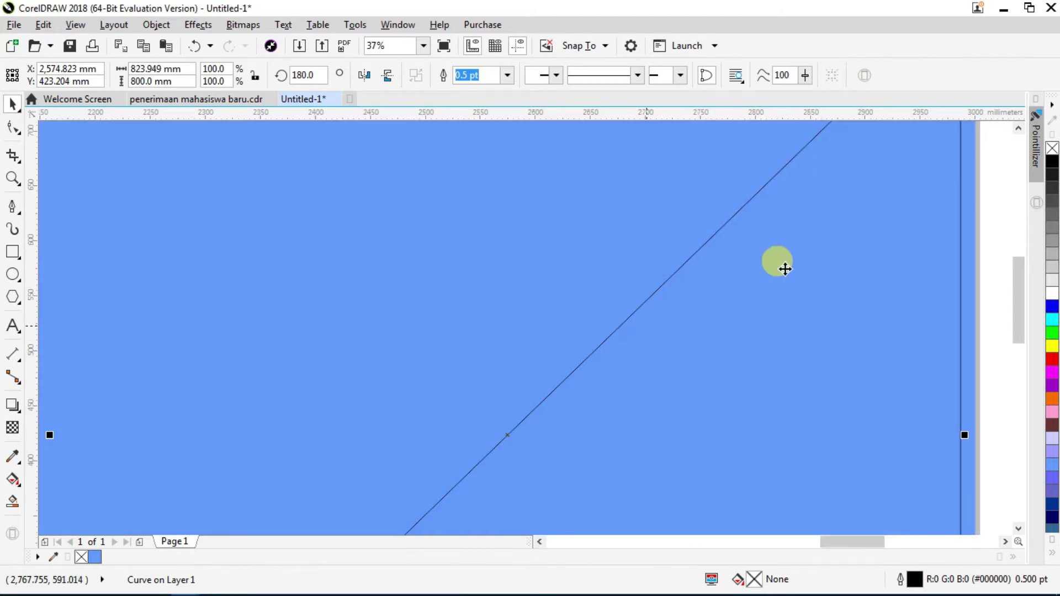
scroll(856, 298, up, 3)
scroll(906, 252, down, 1)
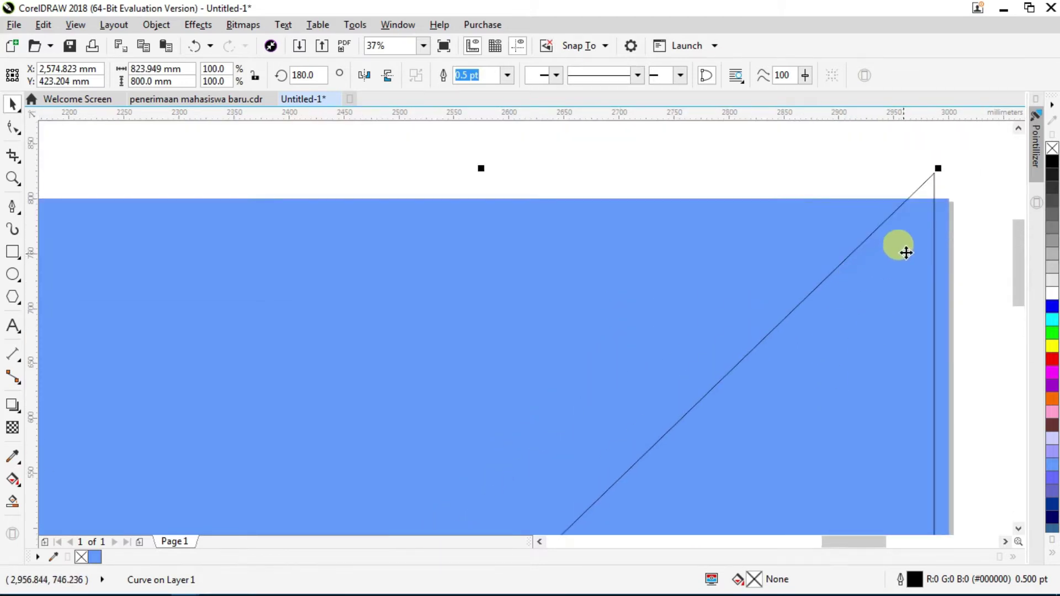
drag(935, 177, 947, 208)
scroll(873, 223, down, 3)
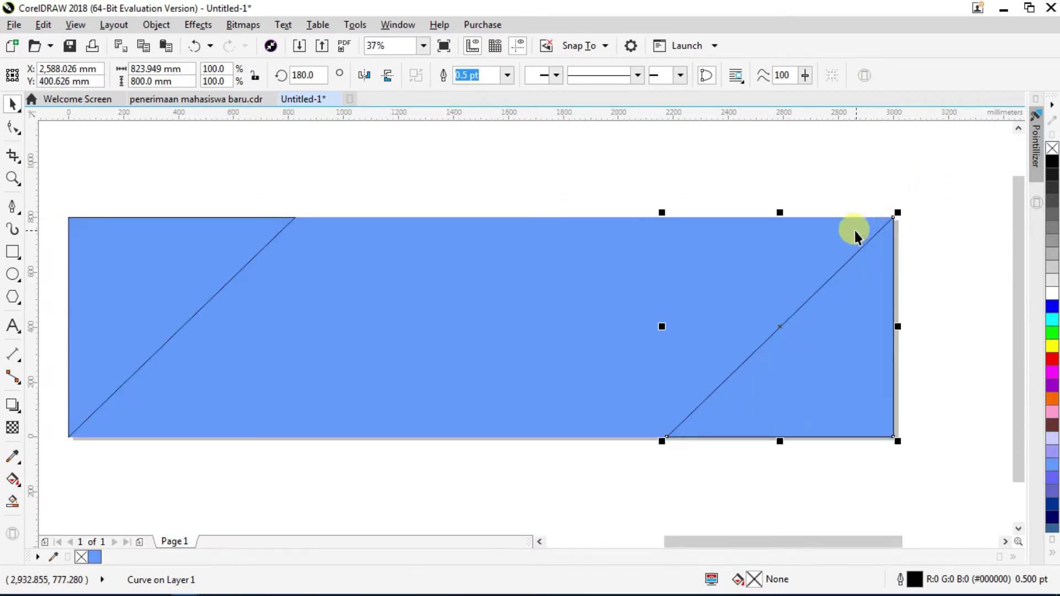
scroll(854, 228, down, 2)
click(654, 386)
scroll(750, 298, up, 2)
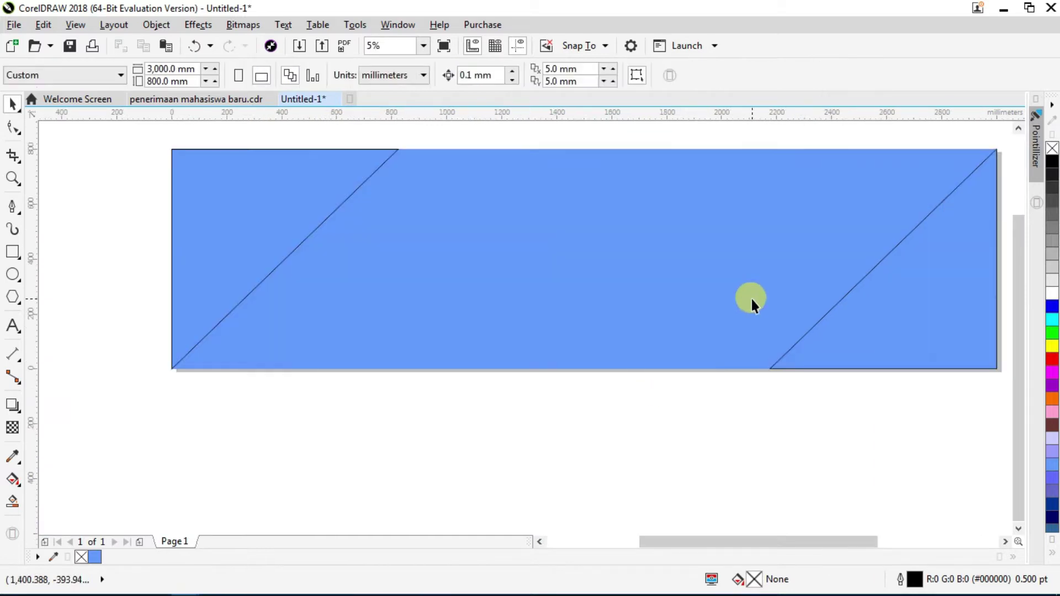
Step: Duplicate the lower-right triangle and mirror the copy so its right angle lies in the rectangle's upper-right corner
click(852, 304)
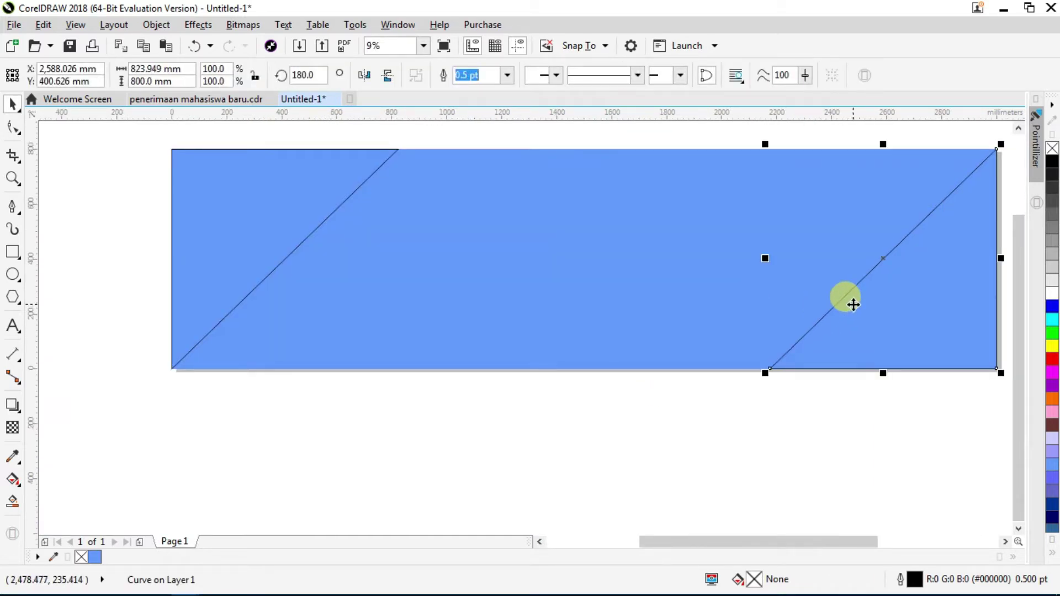
key(Right)
key(Up)
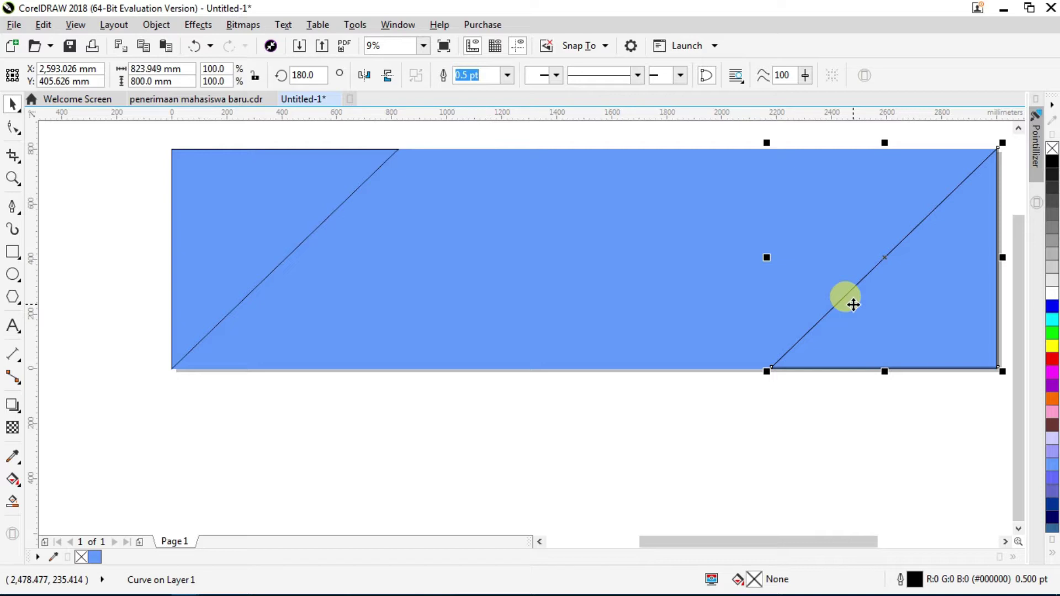
click(367, 81)
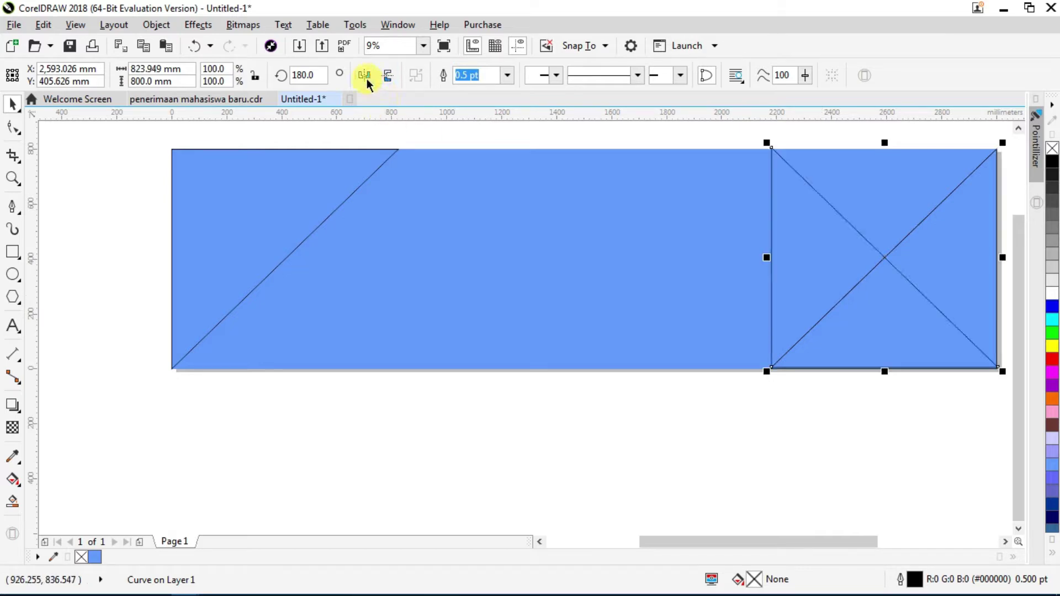
click(382, 81)
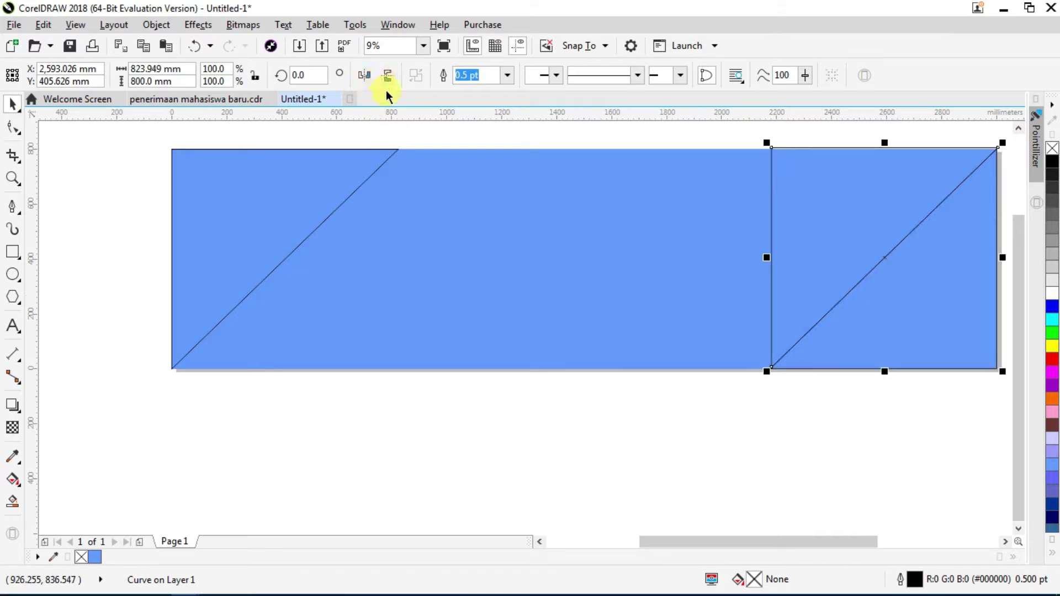
click(365, 78)
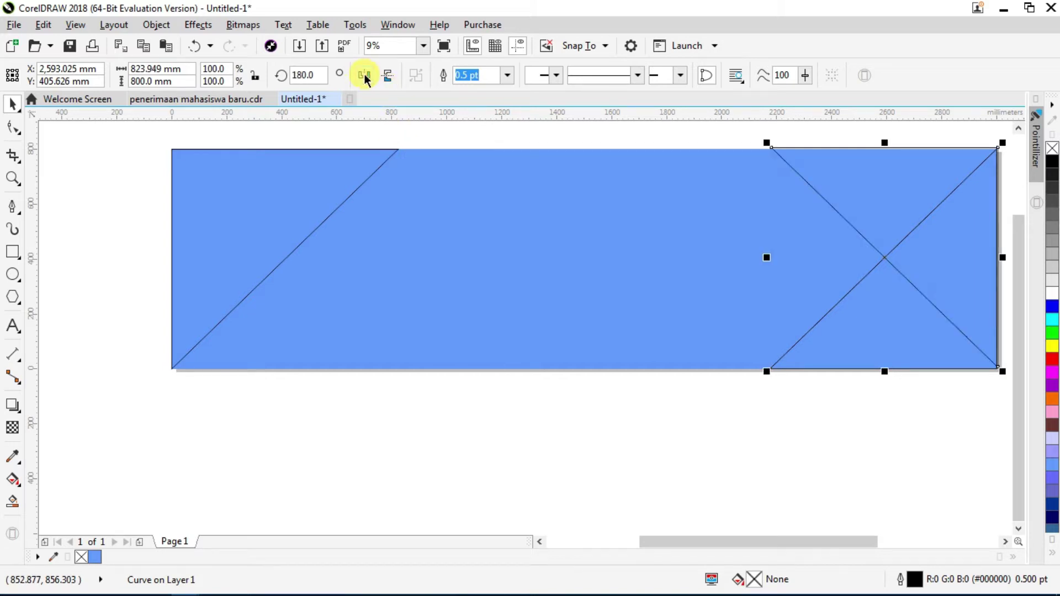
click(607, 366)
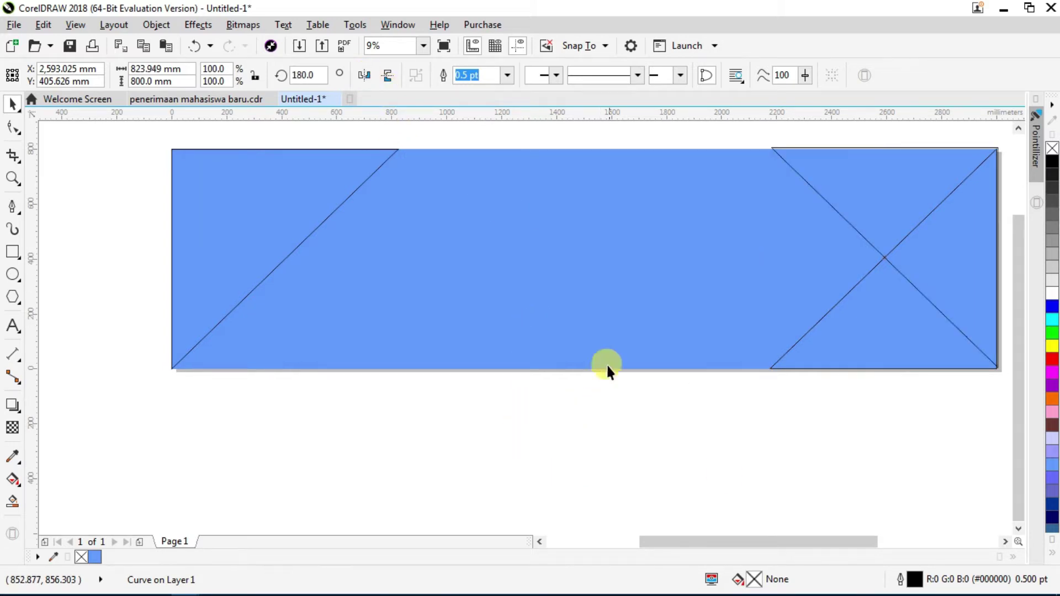
Step: Fill the upper-left triangle with white
scroll(598, 302, down, 2)
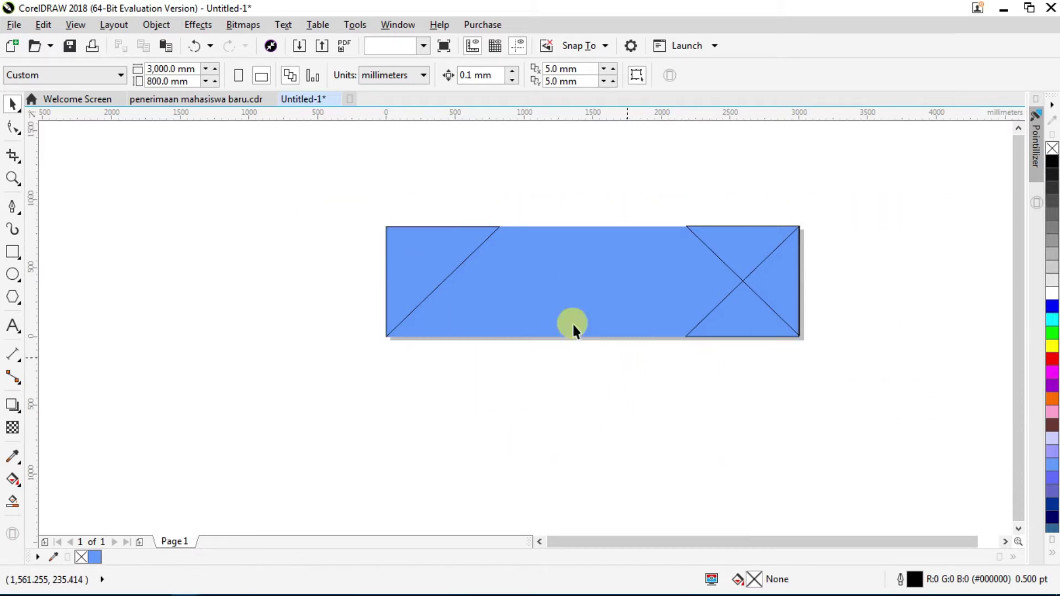
scroll(544, 298, up, 2)
click(544, 298)
click(335, 205)
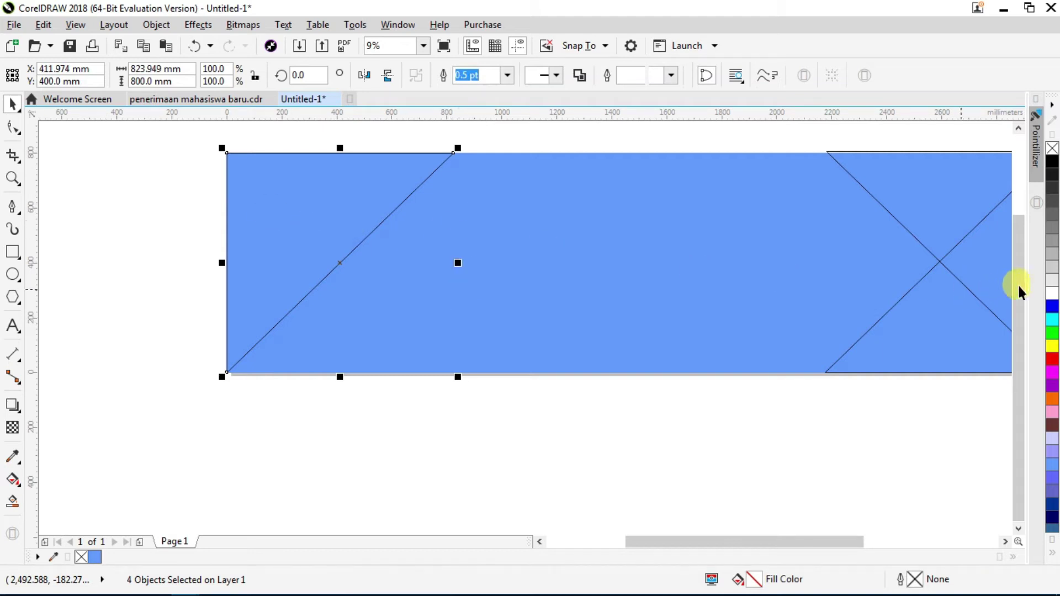
click(1047, 302)
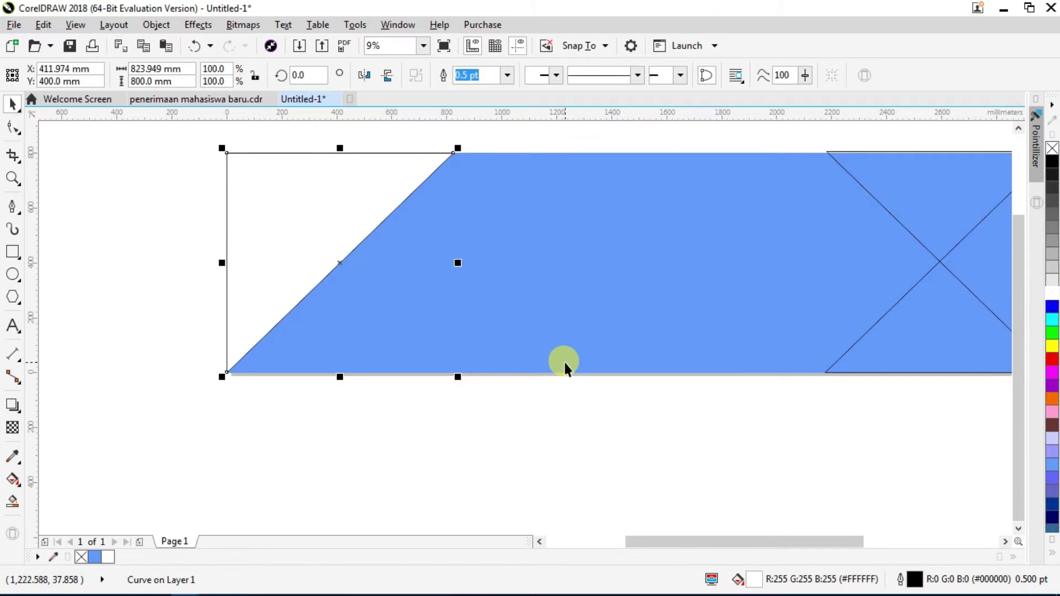
Step: Fill the lower-right triangle with yellow
scroll(564, 360, down, 2)
drag(573, 341, 403, 396)
click(563, 407)
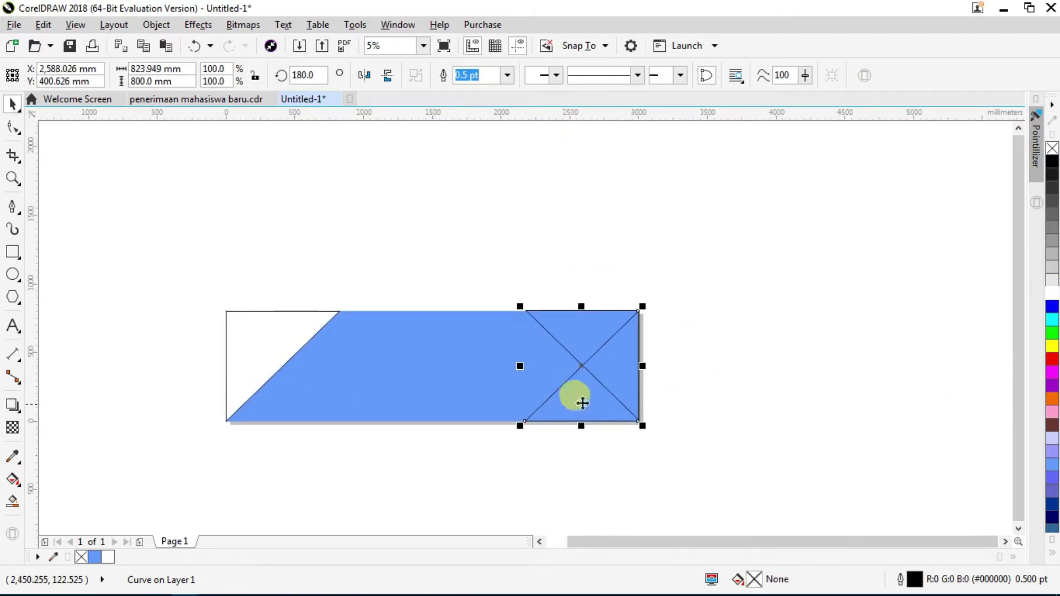
click(1049, 347)
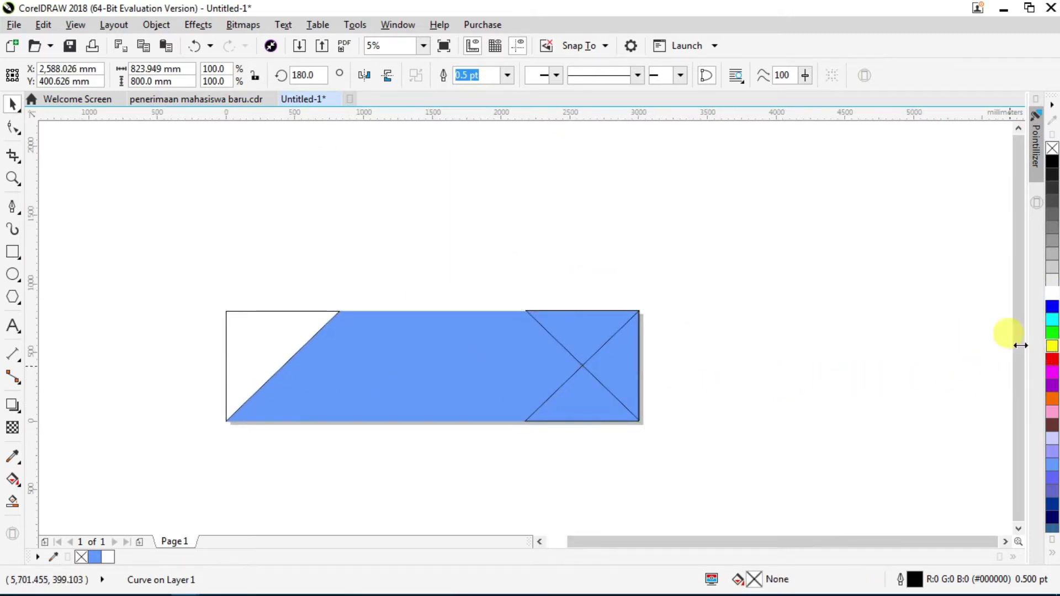
click(702, 379)
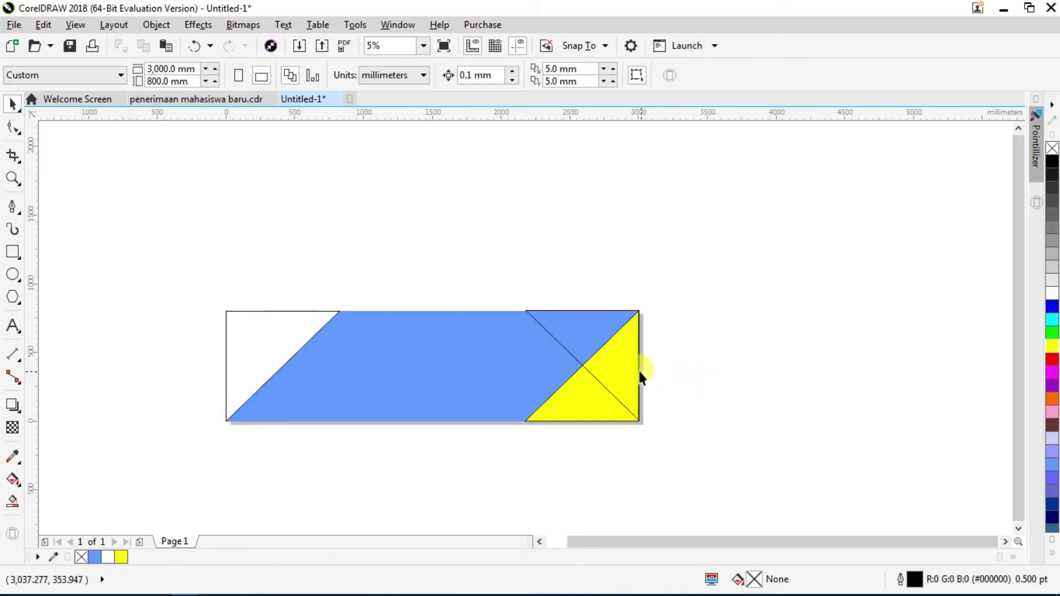
Step: Fill the upper-right triangle with cyan
click(551, 327)
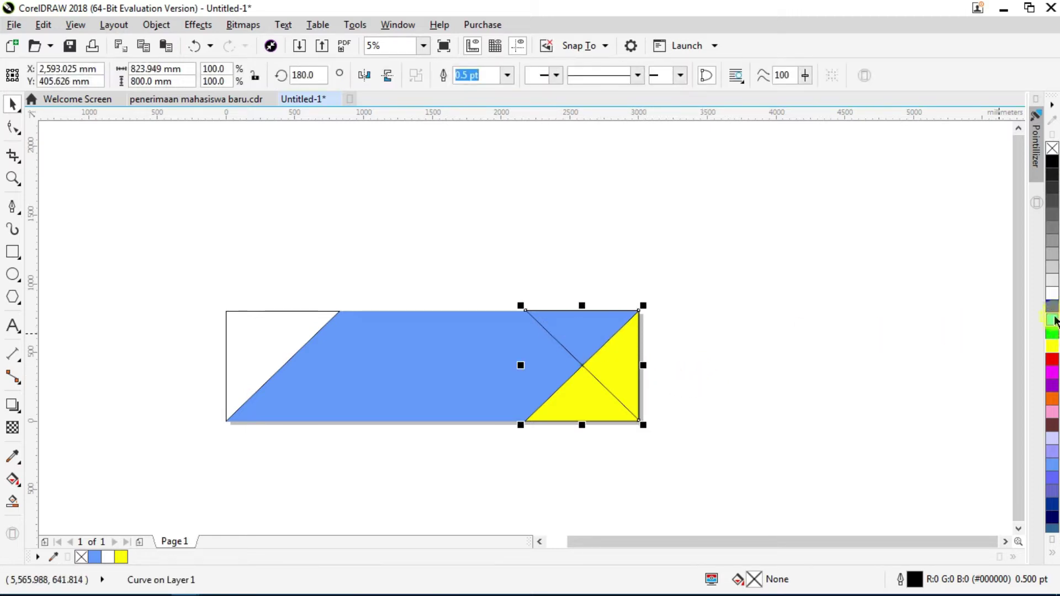
click(1052, 321)
click(670, 378)
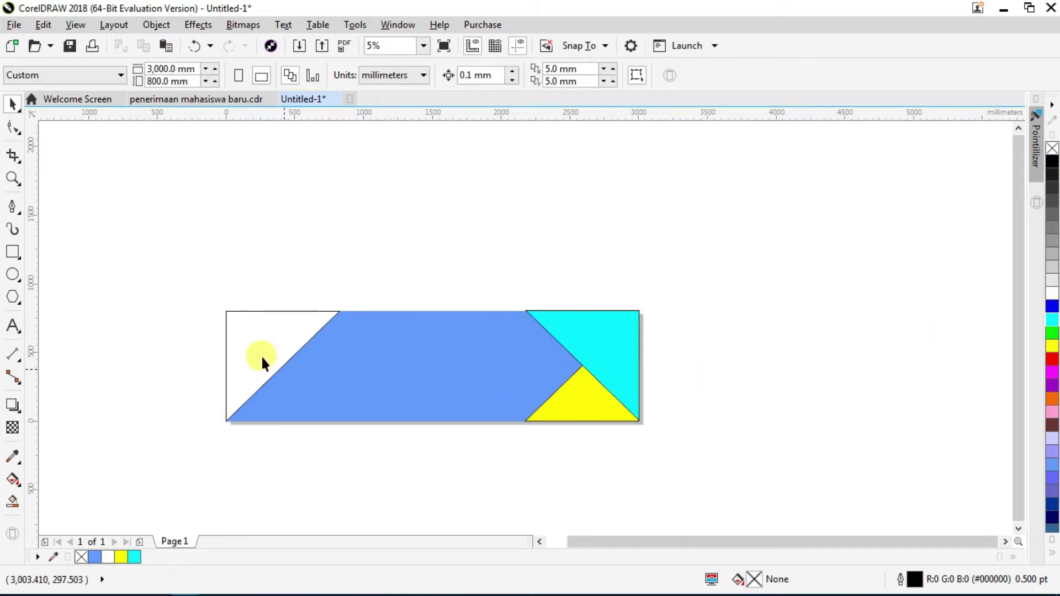
Step: Nudge the cyan triangle down to align its top edge with the blue rectangle's top edge
scroll(579, 343, up, 4)
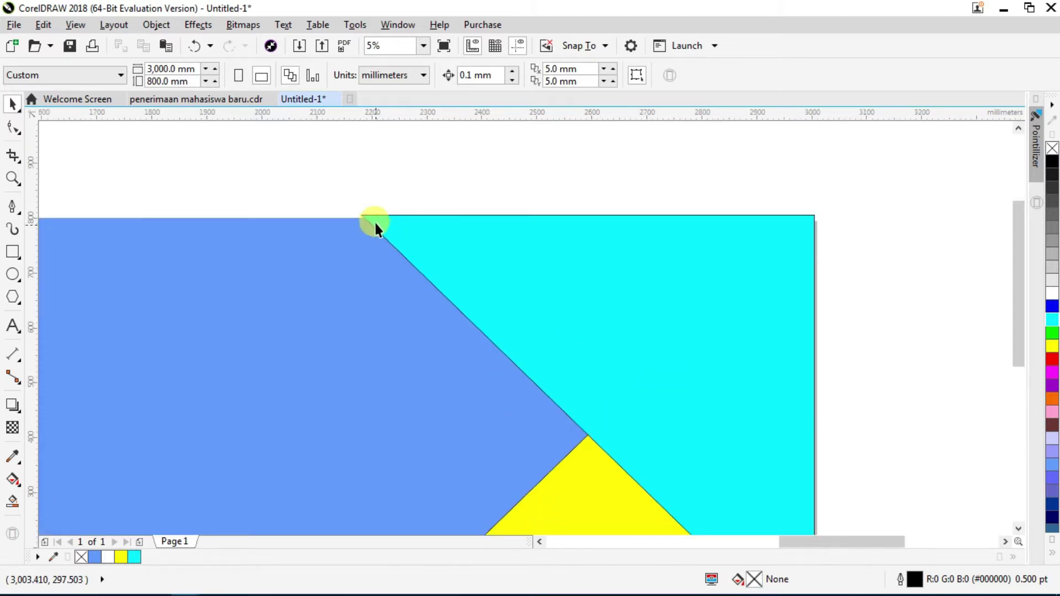
click(430, 228)
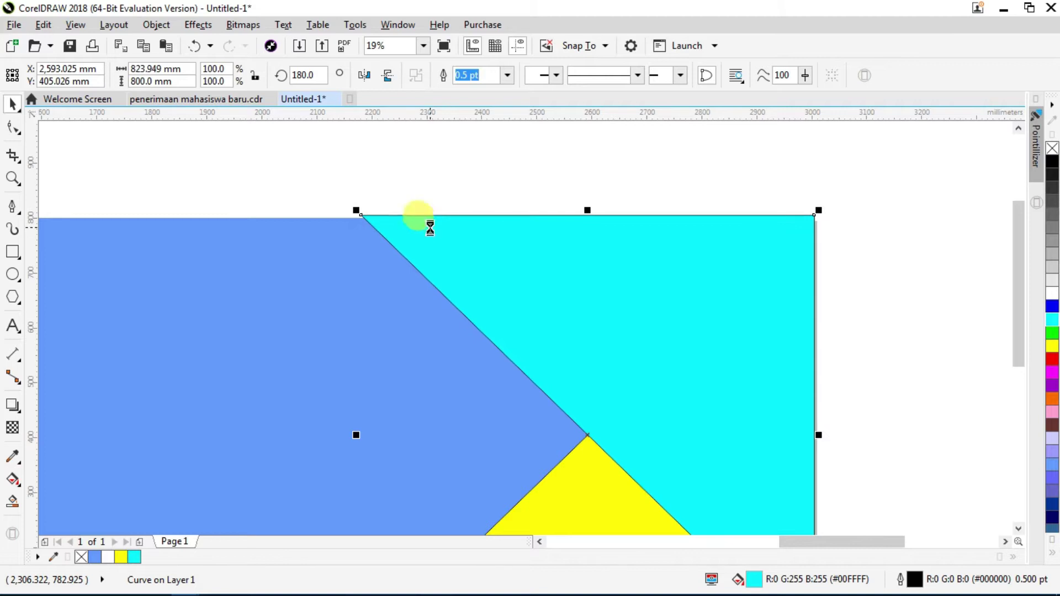
drag(430, 227, 430, 228)
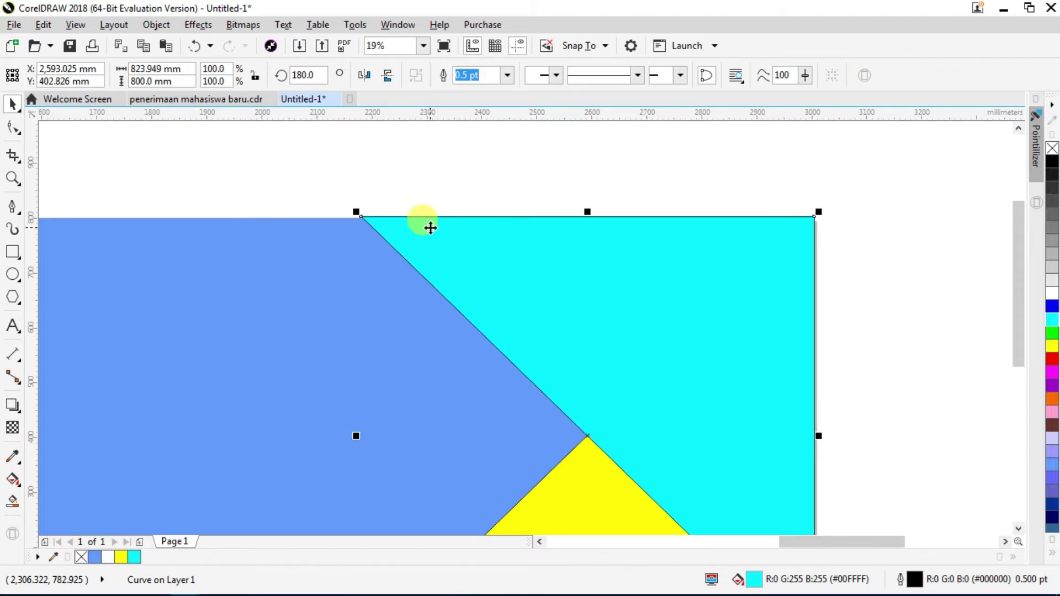
Step: Remove the outlines from the blue rectangle and all three corner triangles
scroll(447, 224, down, 5)
drag(331, 205, 847, 458)
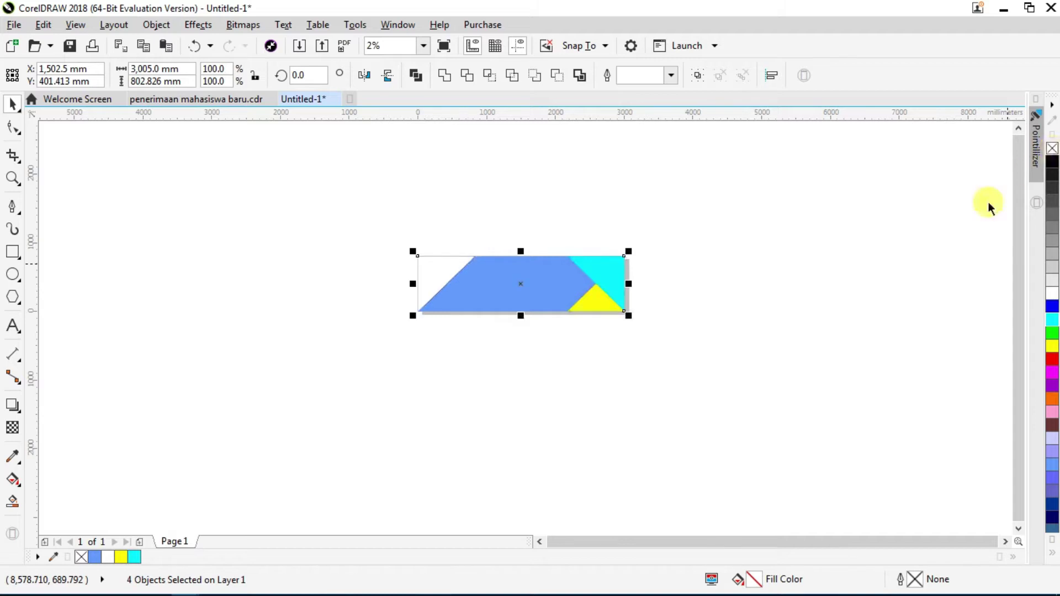
key(Escape)
scroll(503, 281, up, 2)
scroll(503, 276, up, 1)
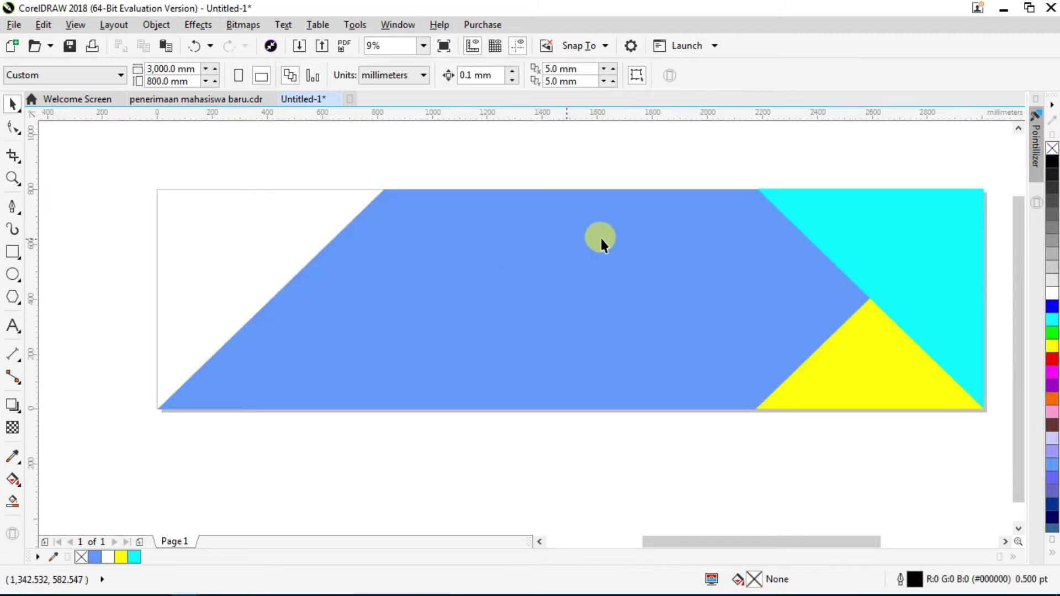
key(F10)
click(855, 212)
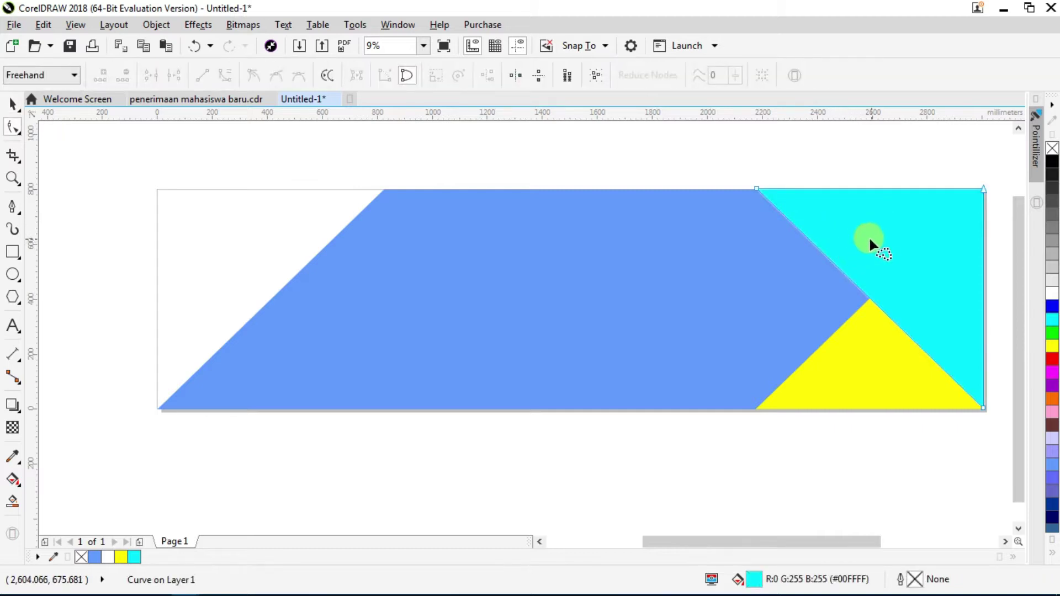
click(12, 103)
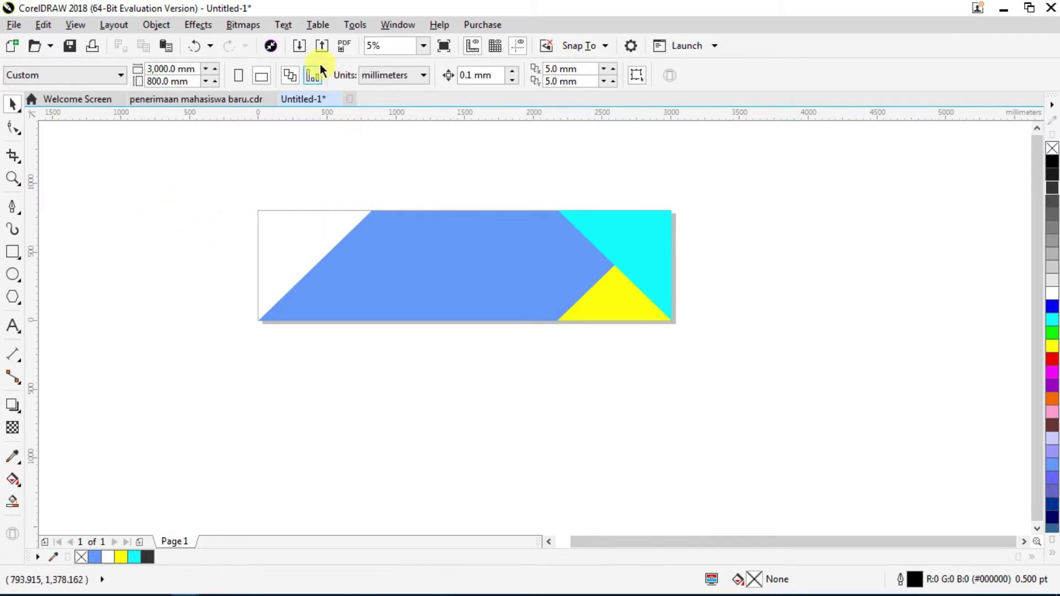
Step: Open the Pointillizer and place a duplicate of the cyan triangle overlapping the blue, cyan and yellow areas
click(199, 25)
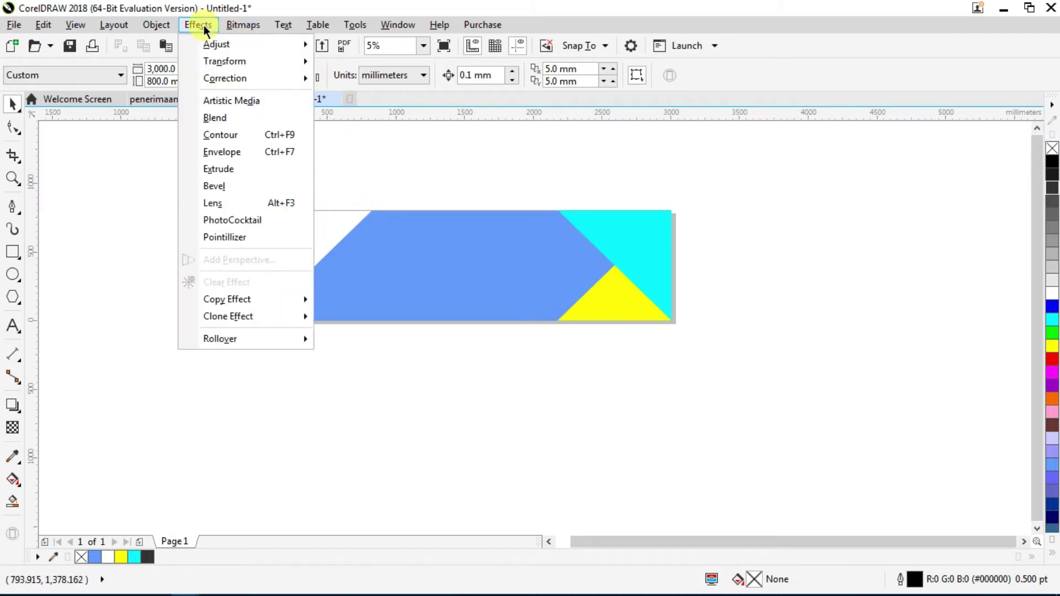
click(259, 236)
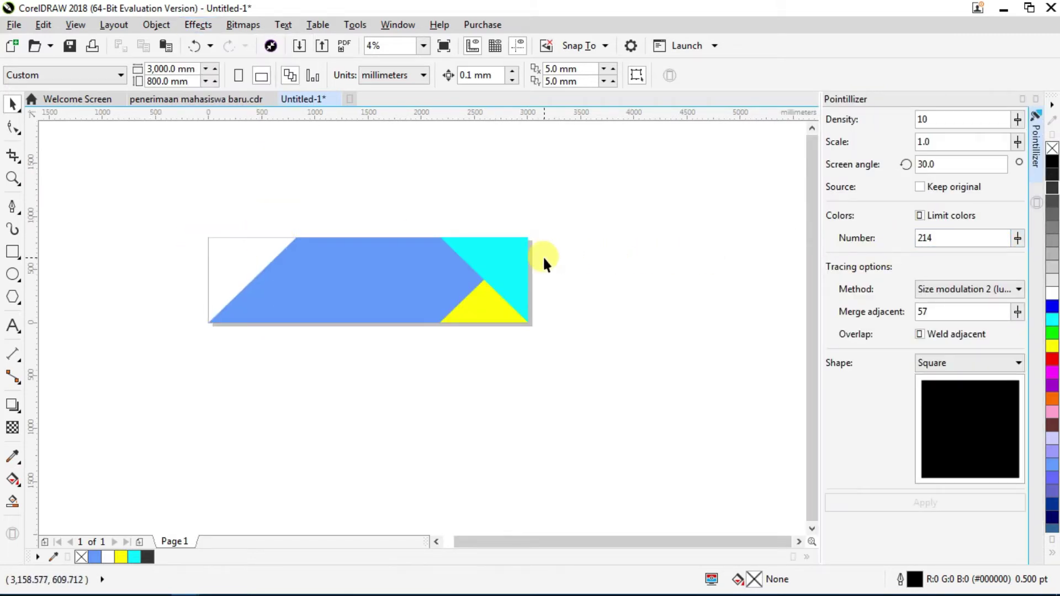
scroll(542, 257, up, 1)
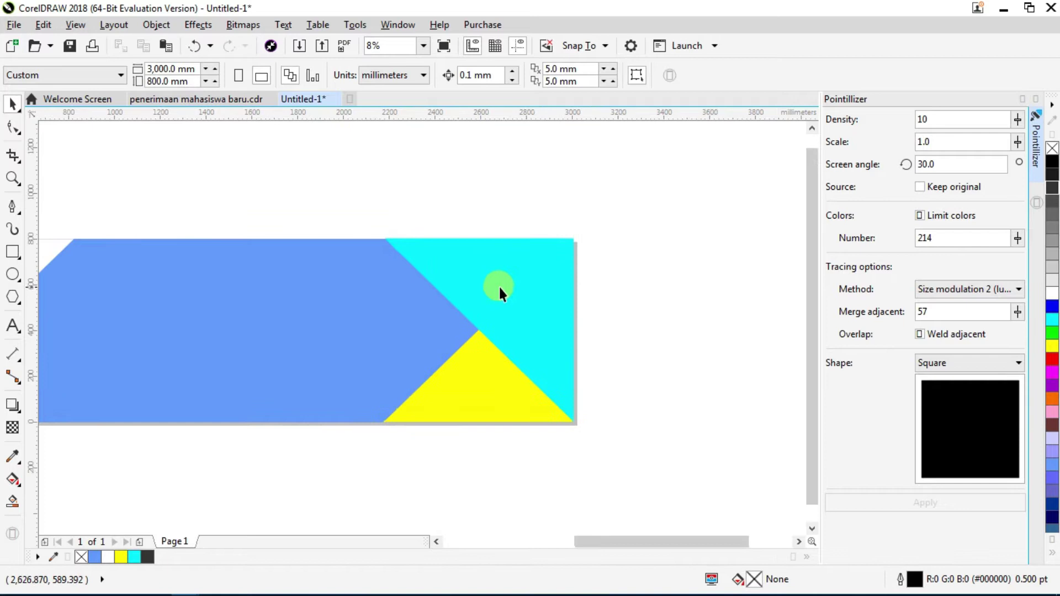
click(498, 285)
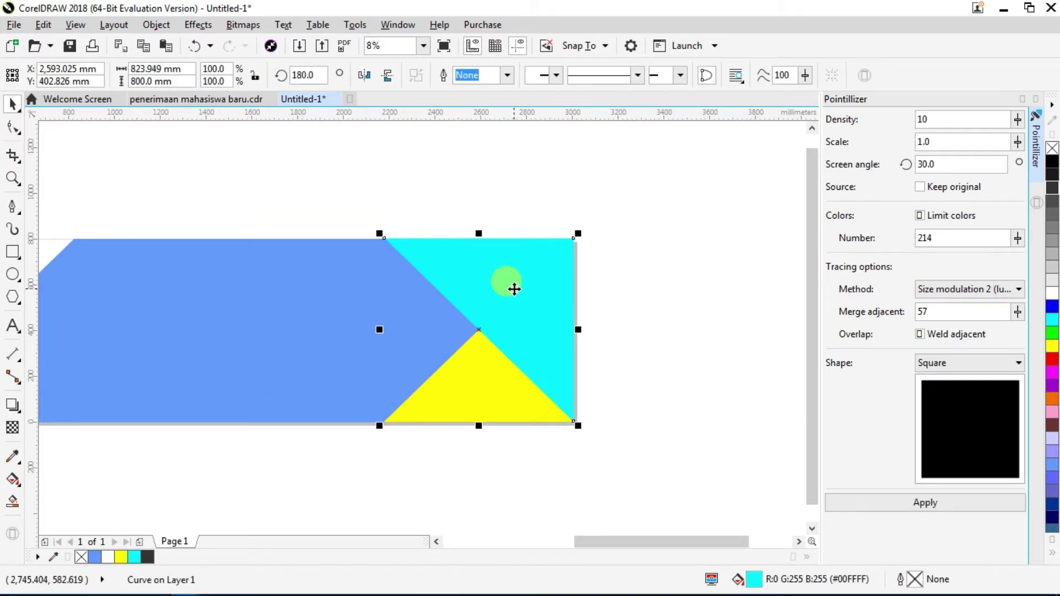
drag(514, 289, 340, 303)
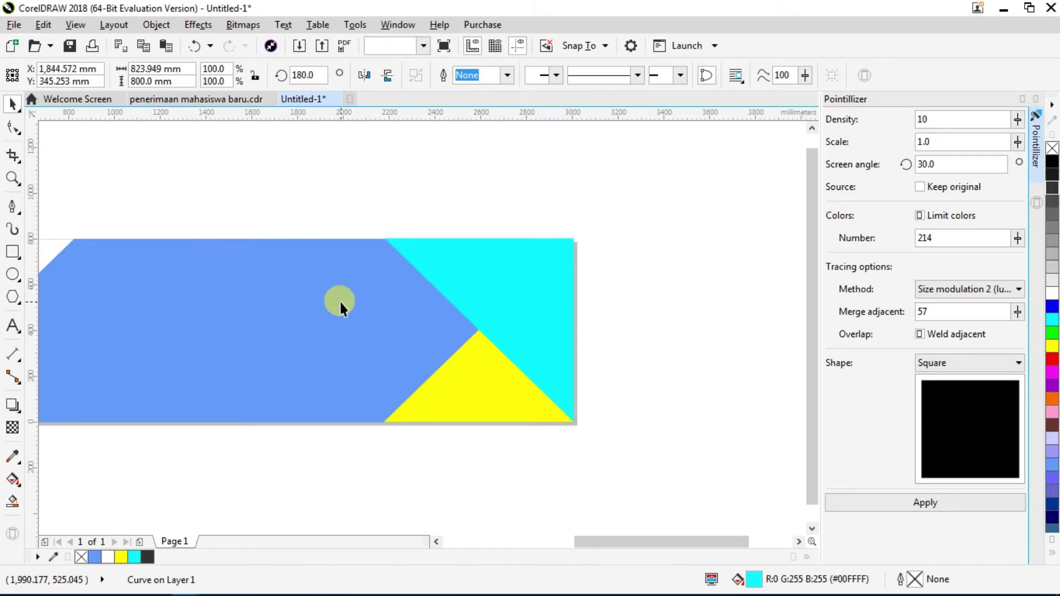
key(Escape)
drag(525, 306, 367, 338)
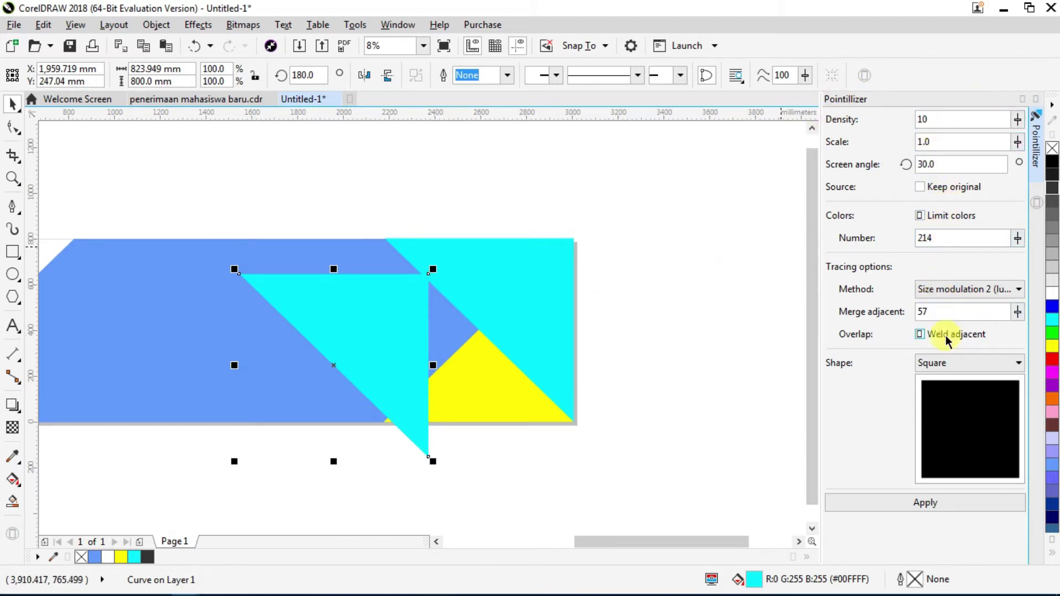
Step: Apply the Pointillizer to the duplicated cyan triangle using the Size modulation 2 method and the Square shape
click(968, 289)
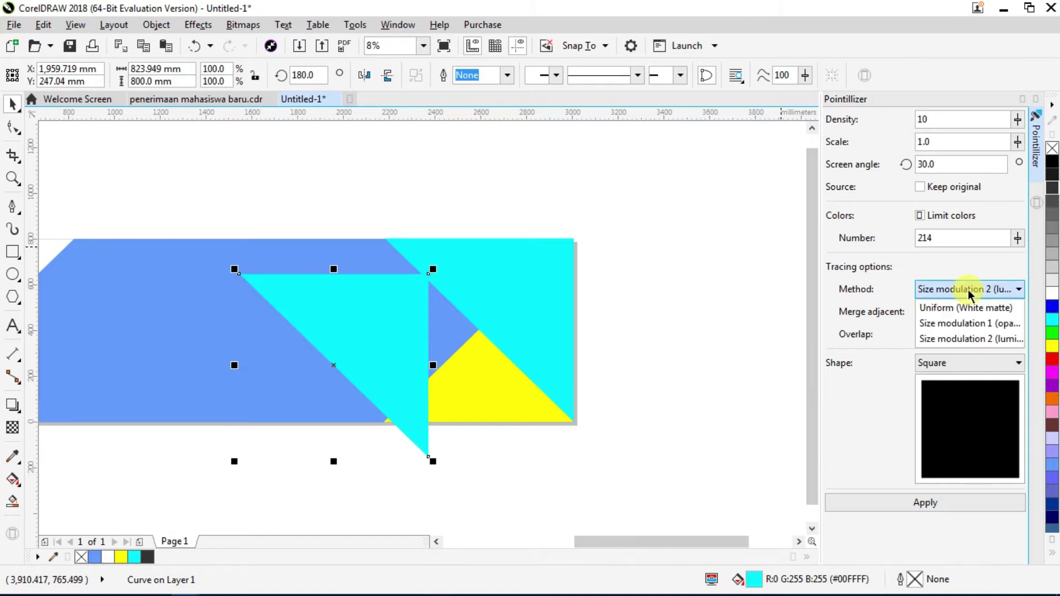
click(965, 340)
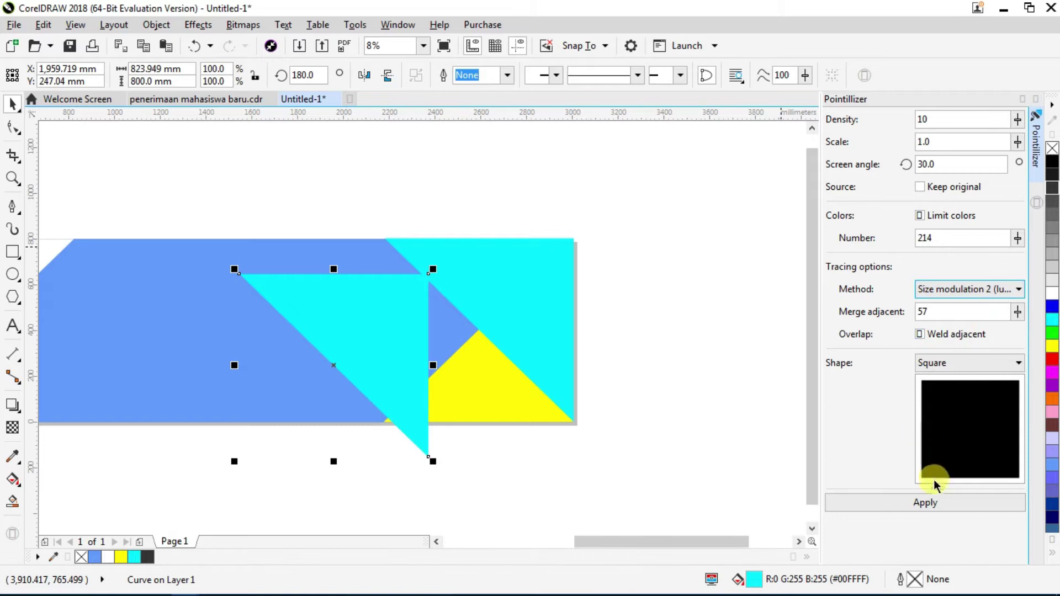
click(979, 367)
click(972, 396)
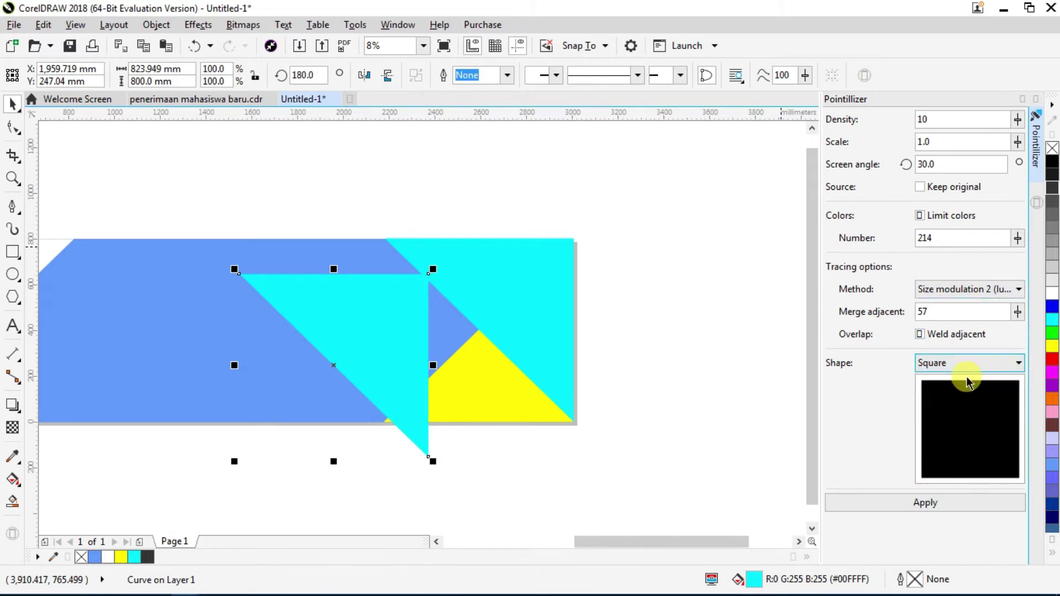
click(920, 502)
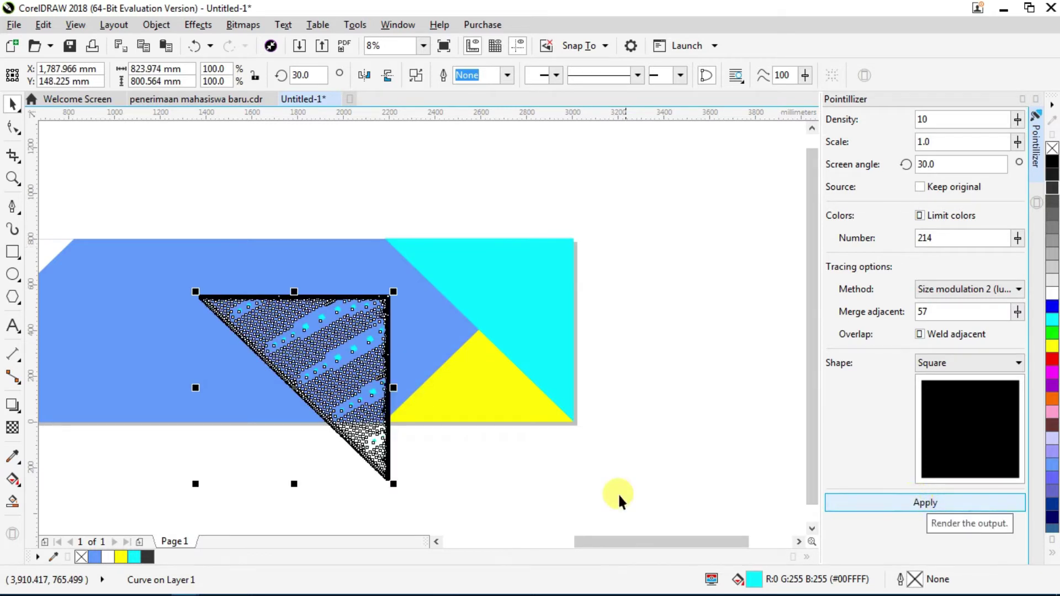
click(550, 431)
Step: Scale the dotted triangle to 79.2% and position it over the boundary between the blue area and the cyan triangle
scroll(323, 332, up, 1)
scroll(323, 333, down, 2)
scroll(323, 333, up, 2)
scroll(322, 333, down, 1)
drag(323, 333, 476, 299)
drag(341, 252, 411, 313)
scroll(442, 342, up, 1)
drag(449, 351, 406, 297)
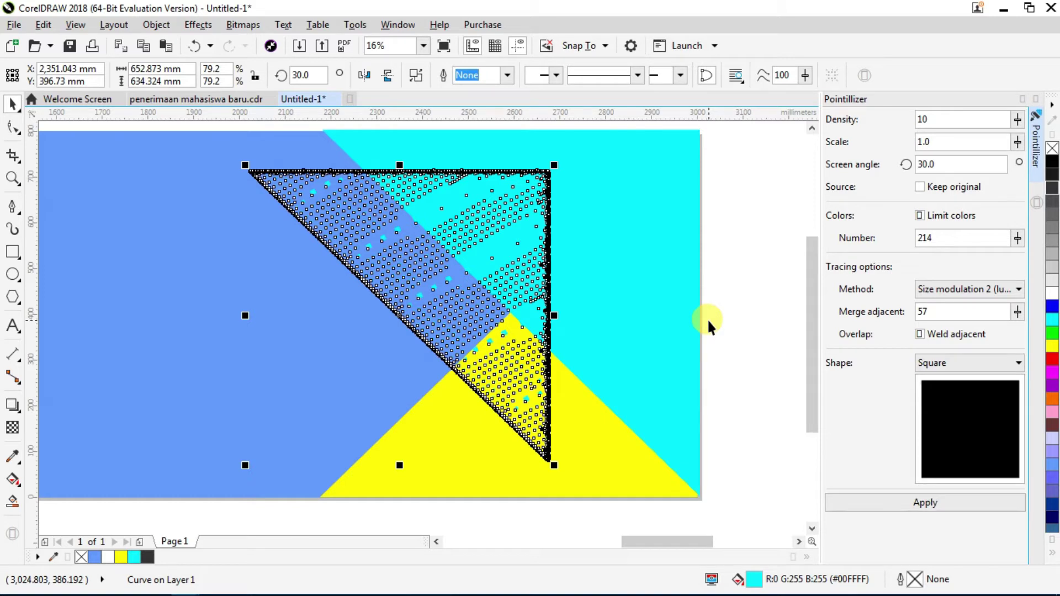
Step: Send the dotted triangle behind the cyan and yellow corner triangles while keeping it in front of the blue background
key(ctrl+Page_Down)
click(736, 204)
scroll(453, 302, down, 1)
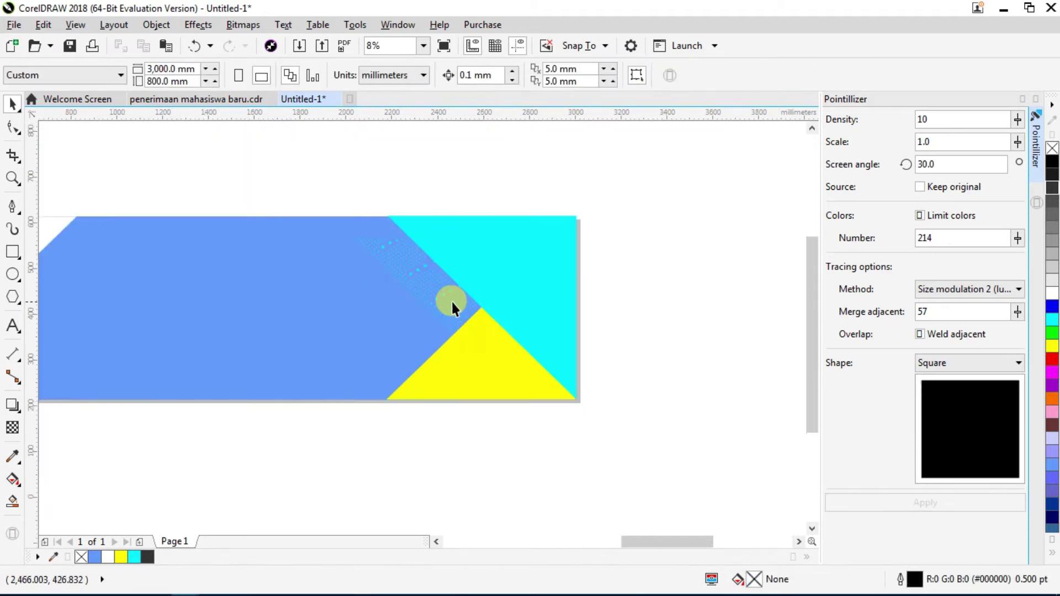
Step: Fill the dotted triangle pattern with yellow
scroll(452, 300, up, 1)
click(452, 300)
click(763, 257)
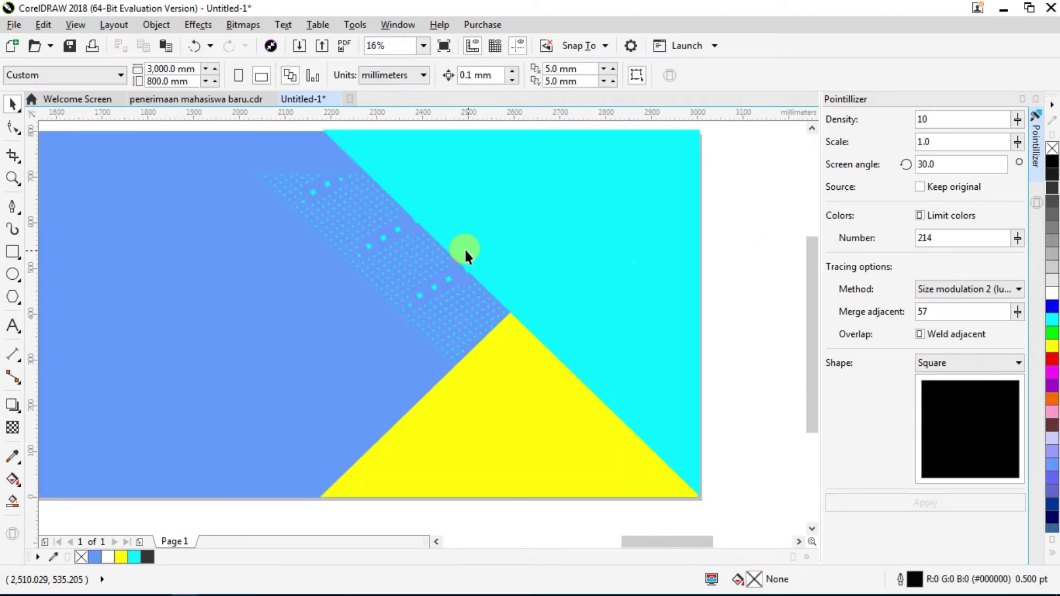
click(374, 256)
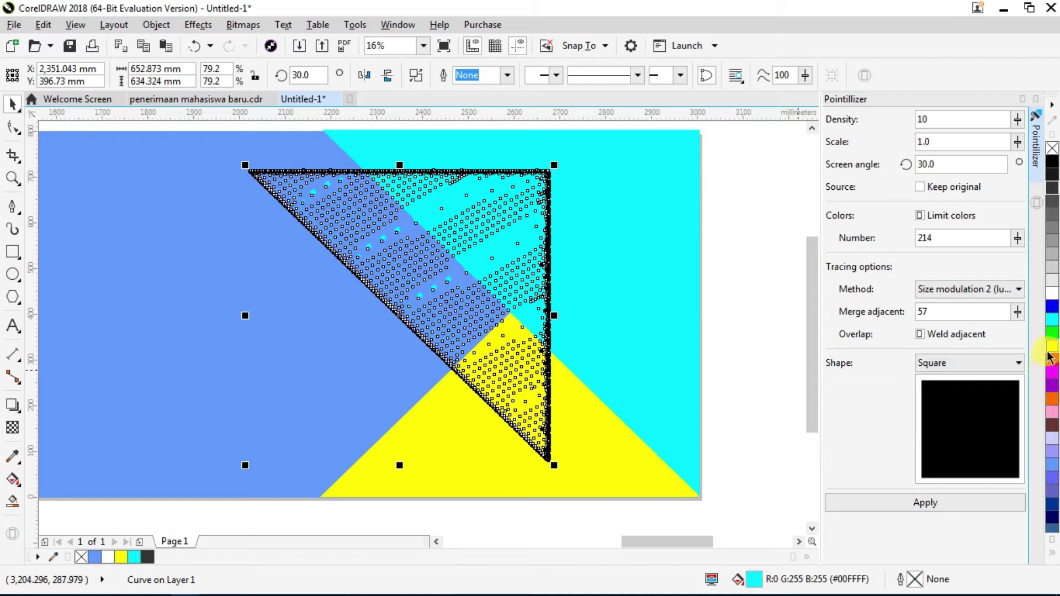
click(748, 275)
Step: Shift the yellow dotted pattern slightly down and right, to about X 2,382.7 mm and Y 344.3 mm
click(435, 283)
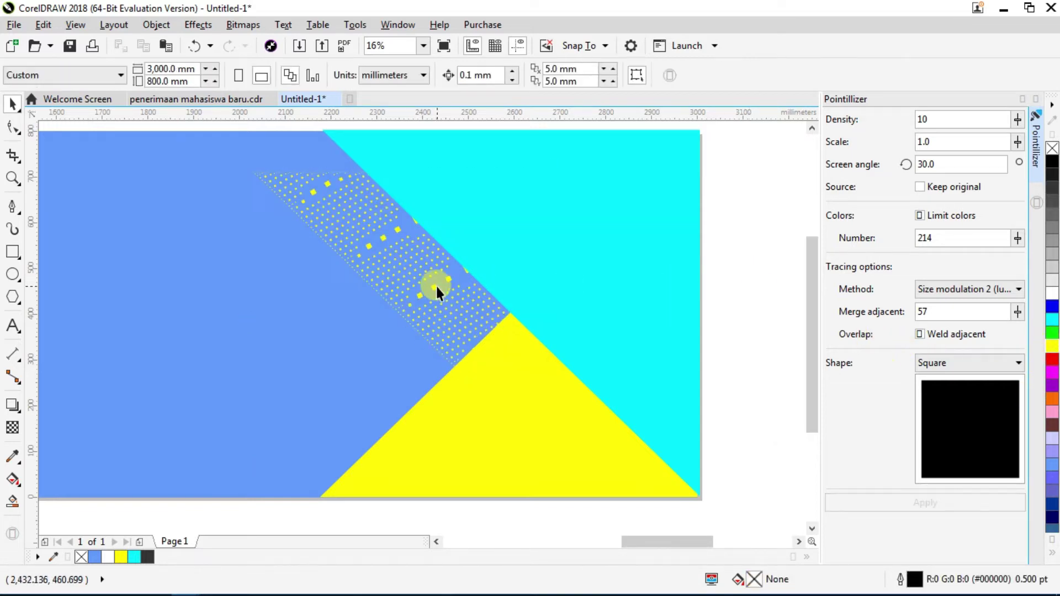
scroll(436, 283, down, 2)
click(381, 256)
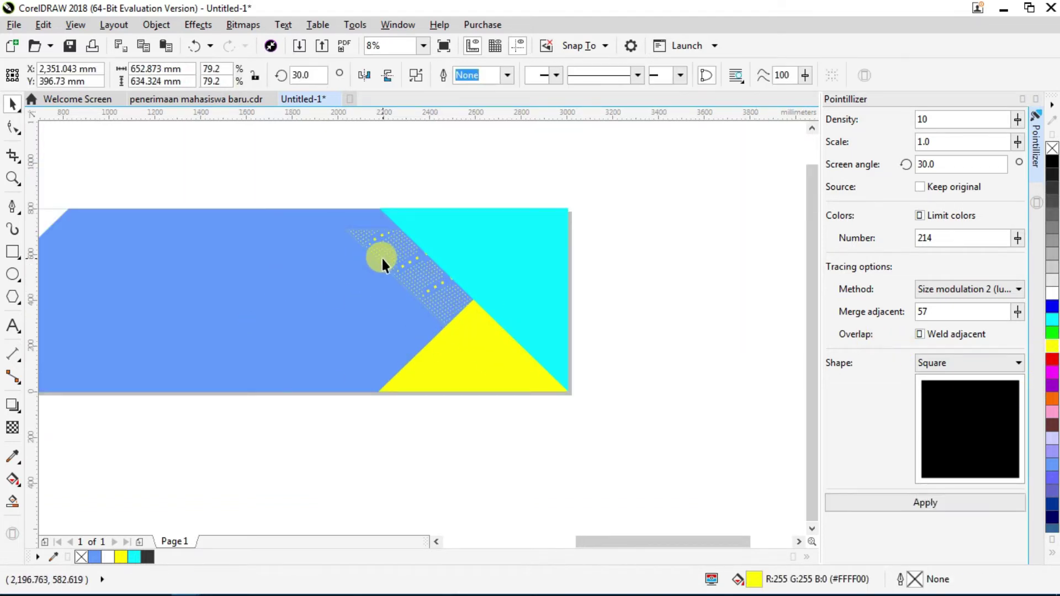
drag(383, 258, 422, 287)
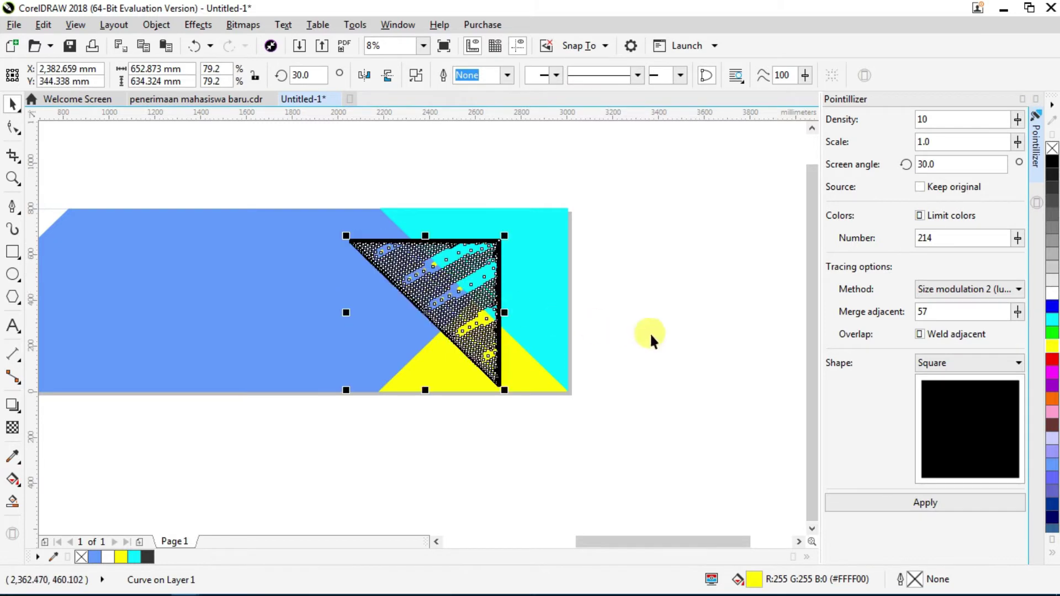
click(650, 338)
scroll(610, 310, left, 3)
scroll(675, 306, down, 2)
drag(629, 306, 499, 302)
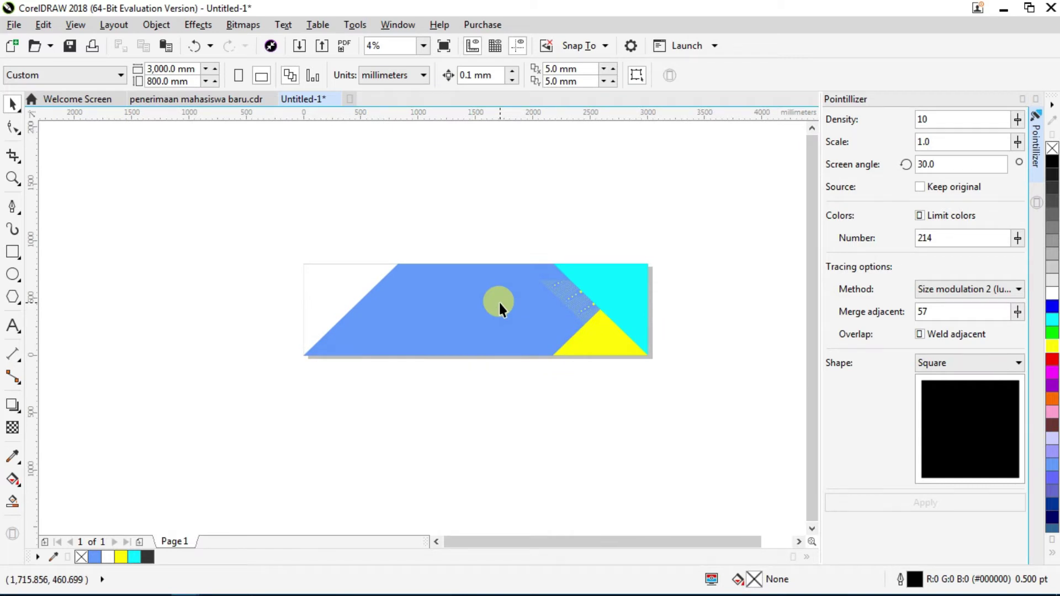
scroll(511, 342, up, 2)
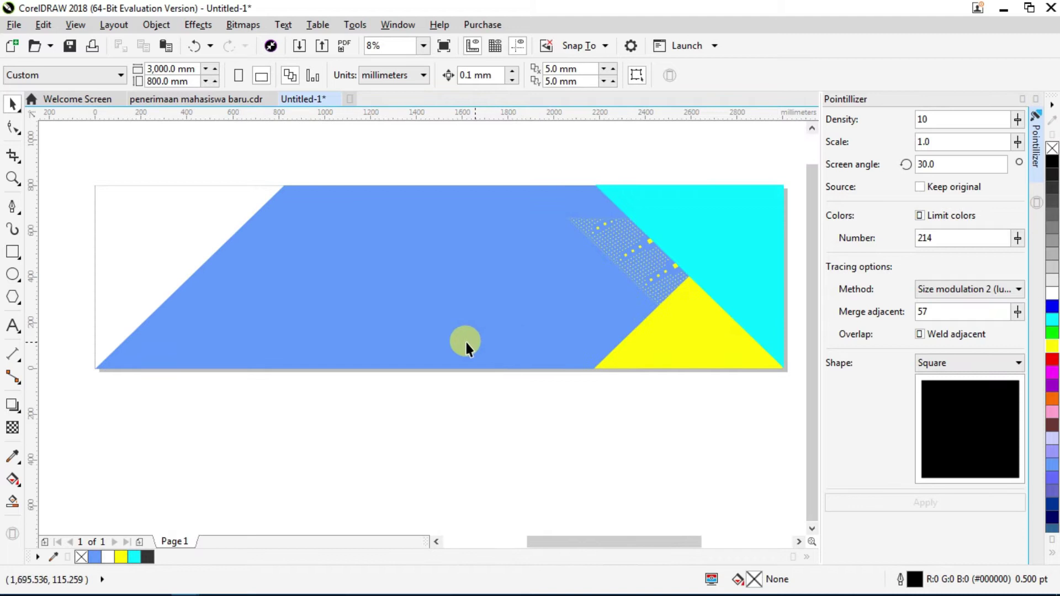
scroll(455, 342, down, 2)
scroll(425, 329, up, 2)
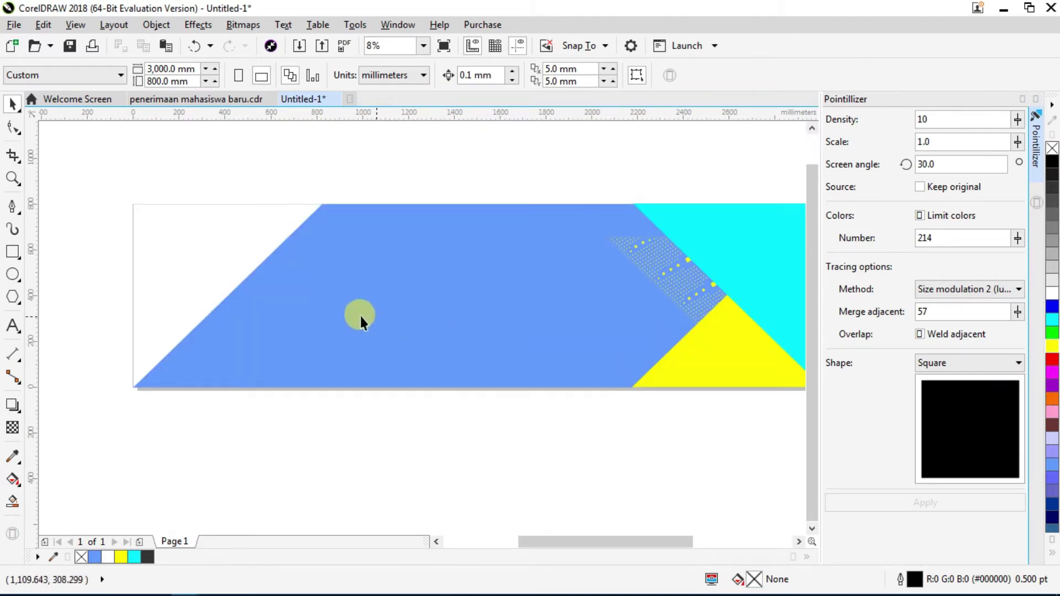
drag(485, 281, 421, 279)
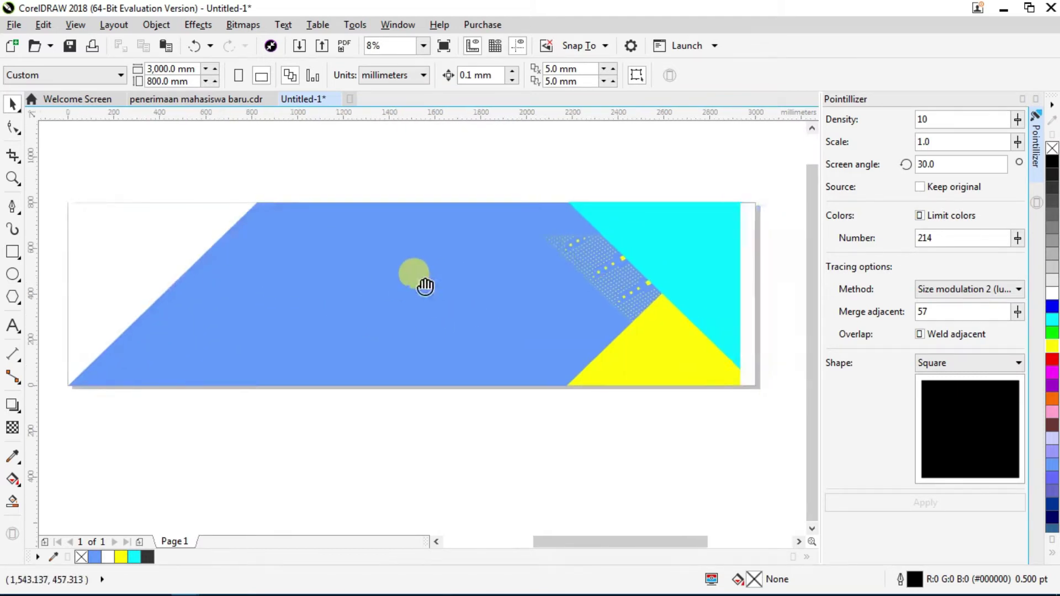
Step: In File Explorer, select the MAHASISWA and 5a3847bbe85281.2712651015136378199516 images from Downloads and bring both into the CorelDRAW banner document
click(122, 588)
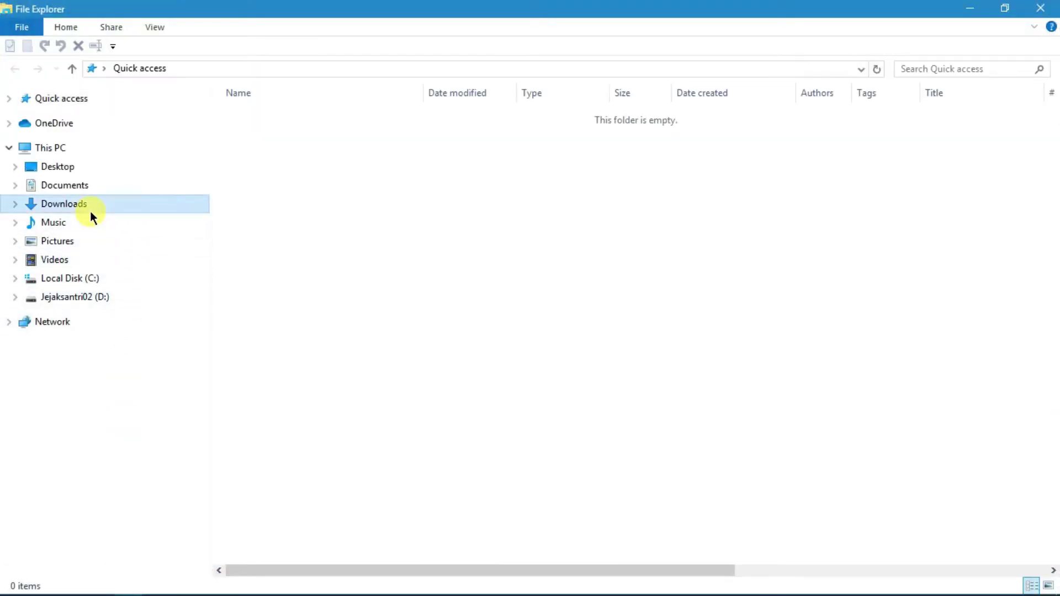
click(90, 210)
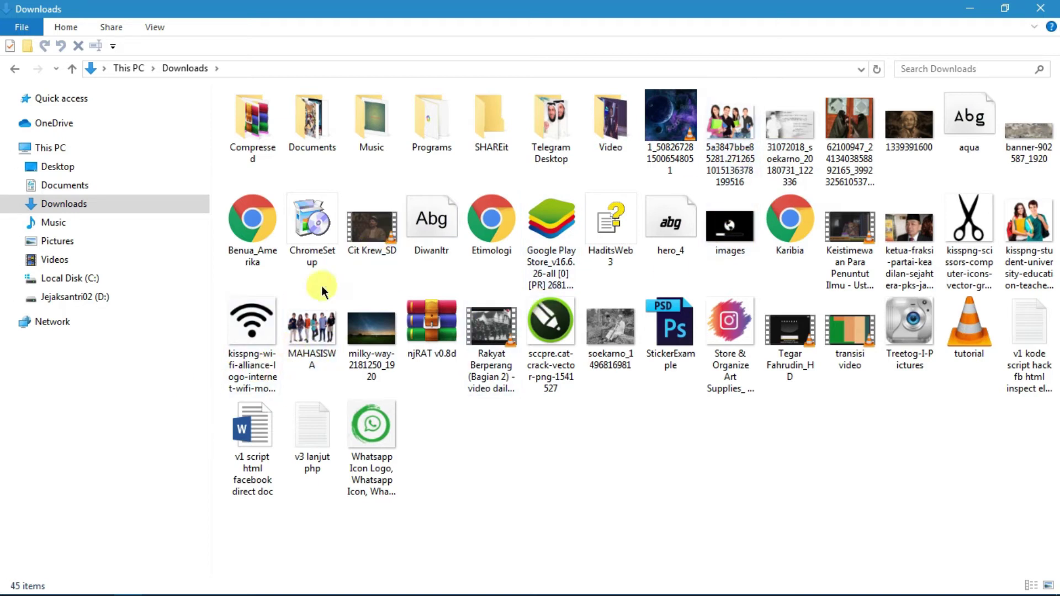
mouse_move(296, 343)
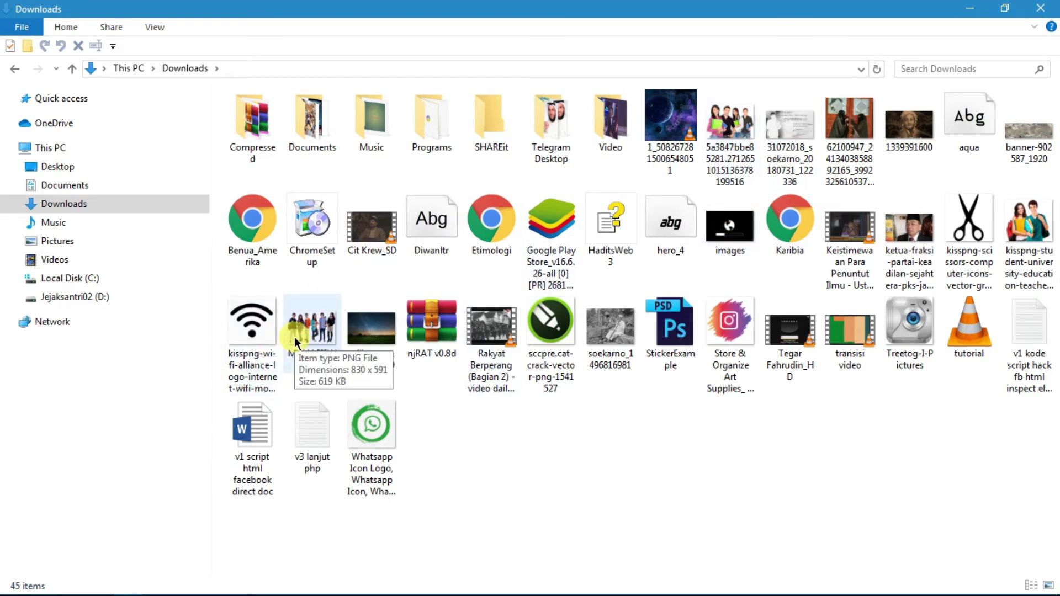
click(300, 345)
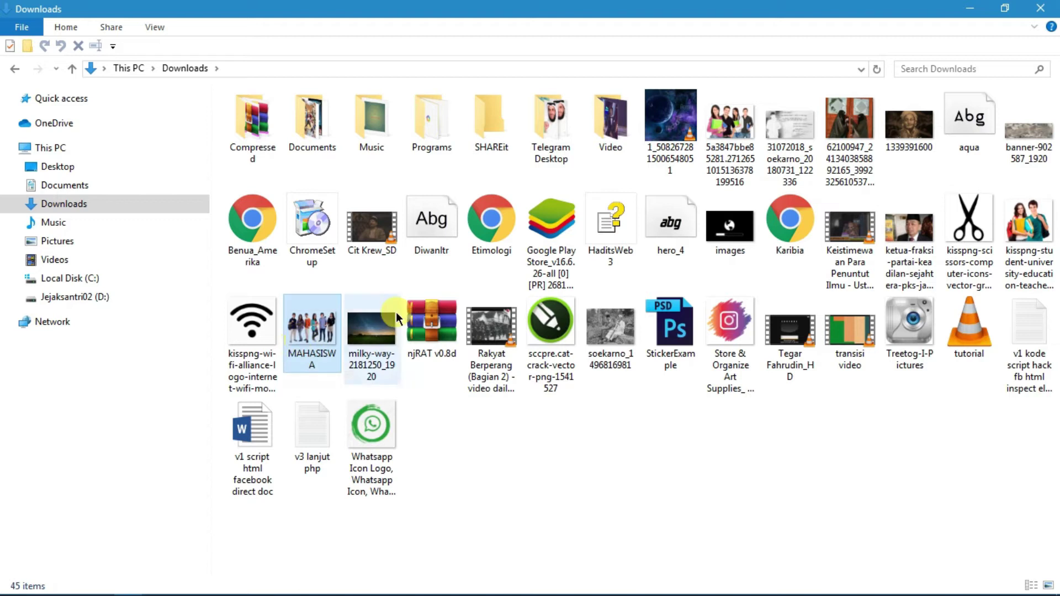
ctrl+click(717, 147)
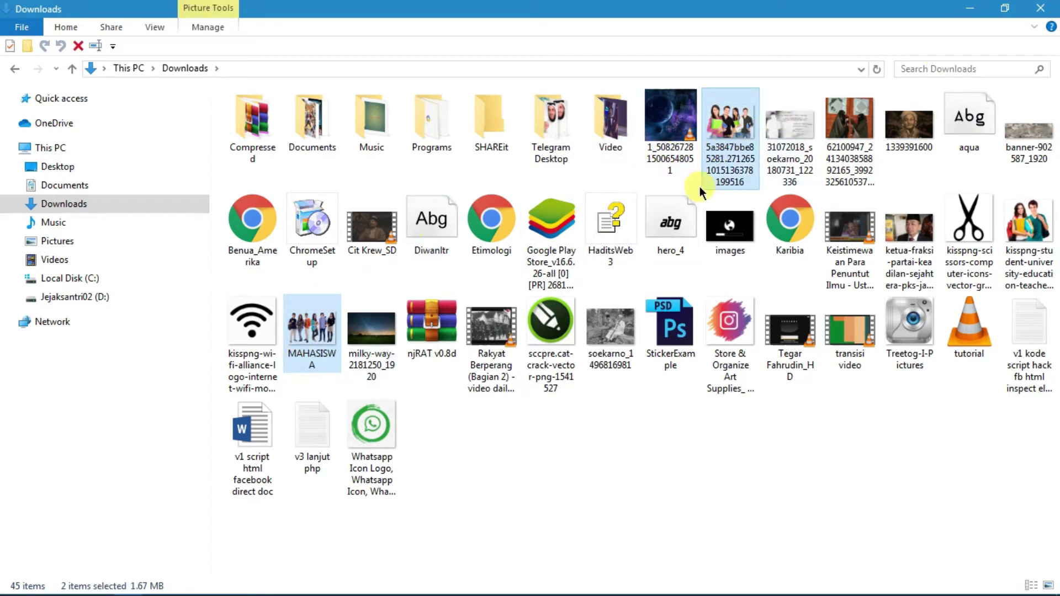
drag(720, 151, 259, 408)
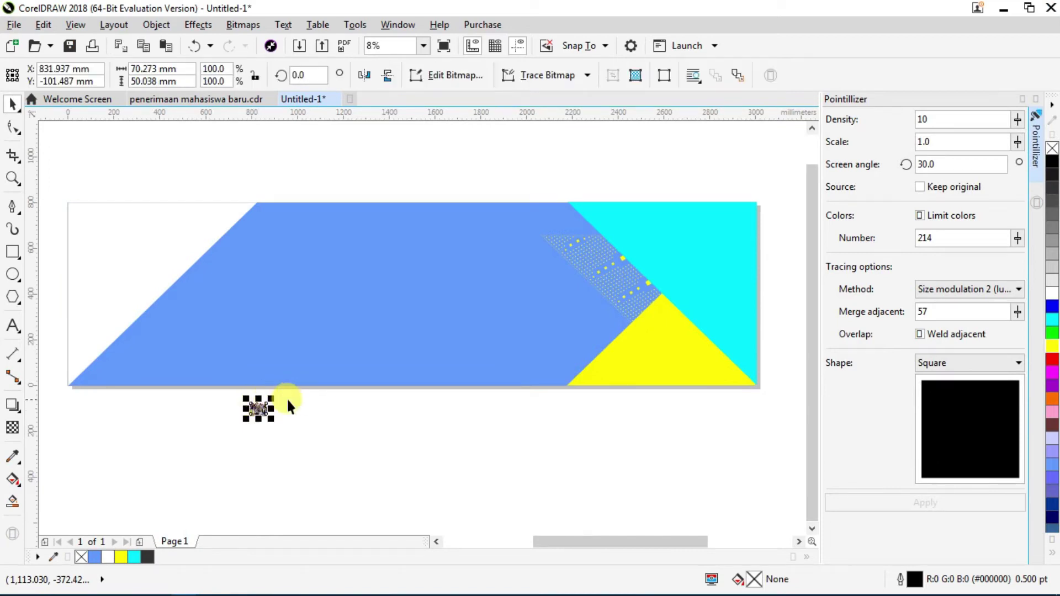
Step: Separate the two imported pictures and enlarge the four-student picture, placing it at the banner's lower edge
click(323, 455)
click(257, 409)
drag(275, 421, 409, 511)
drag(323, 444, 231, 415)
click(362, 435)
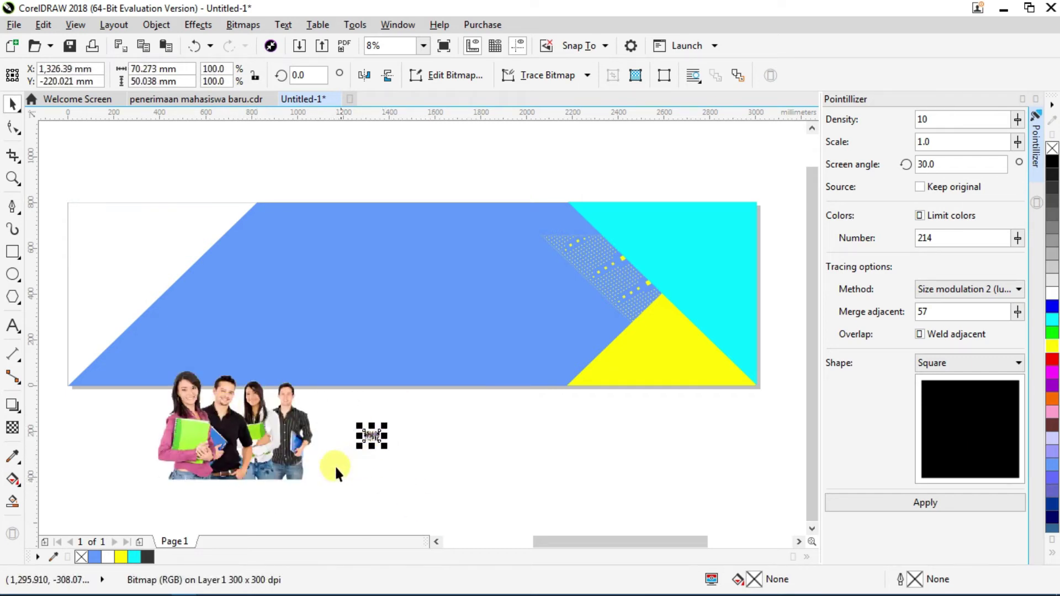
Step: Enlarge the four-student picture to about 1,589 × 1,101 mm and PowerClip it inside the banner's white corner triangle
click(295, 442)
drag(310, 486, 575, 458)
scroll(332, 383, down, 2)
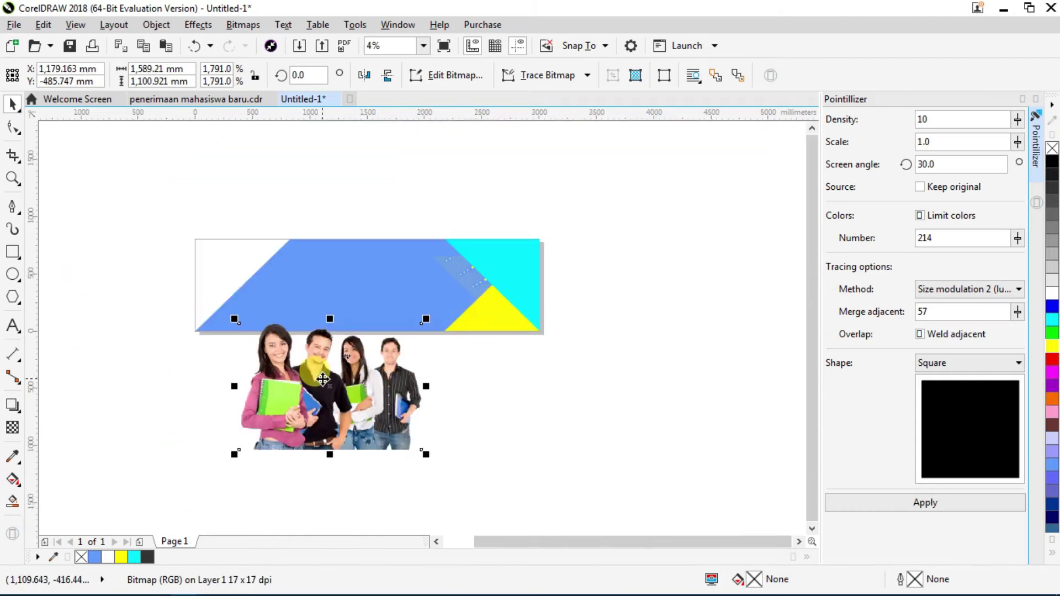
right_click(322, 379)
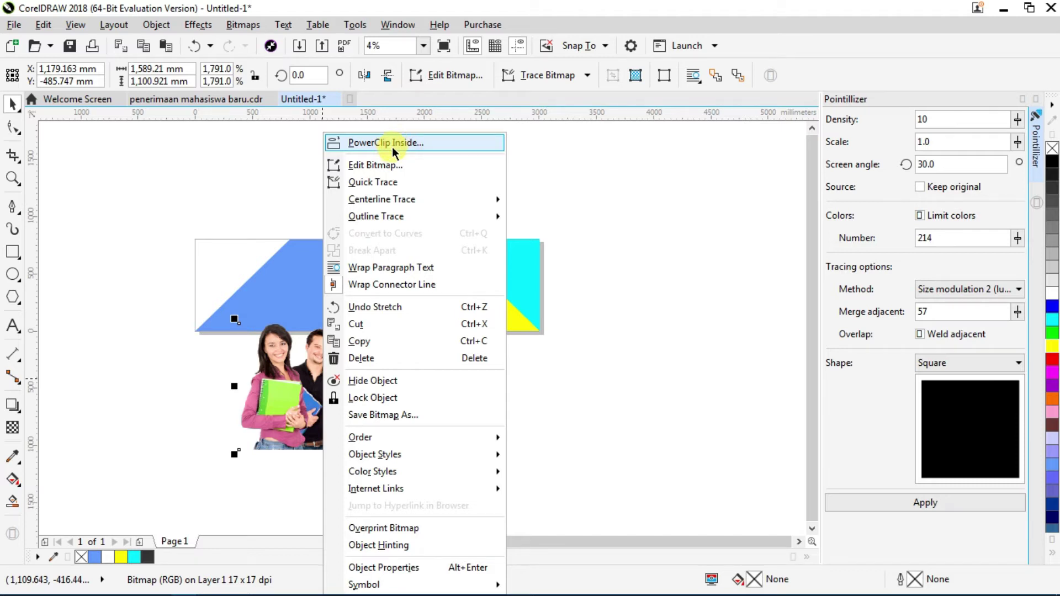
click(392, 145)
click(219, 265)
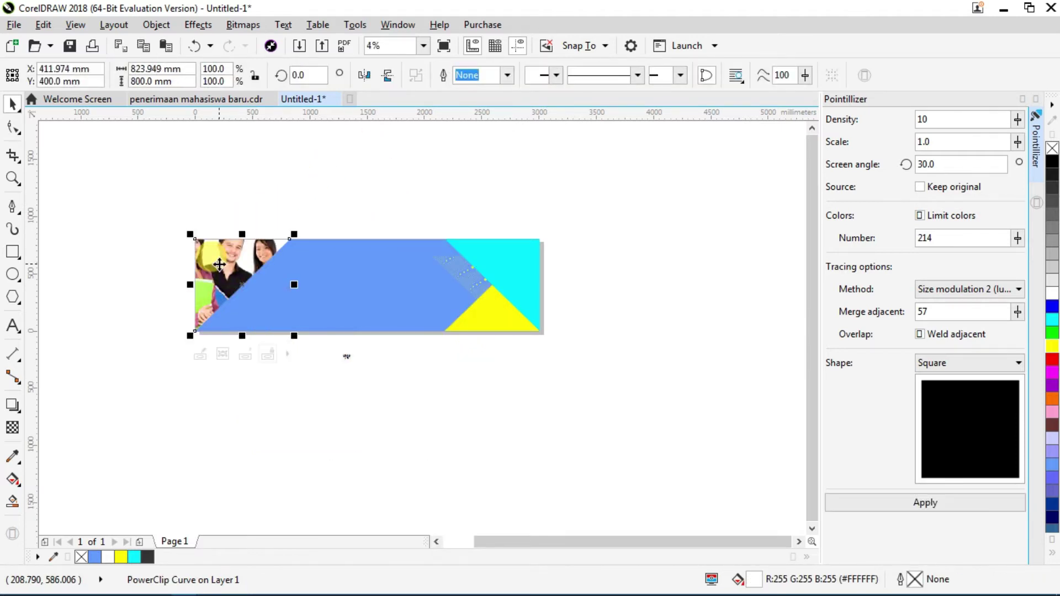
Step: Open the white triangle's PowerClip contents for editing and reduce the four-student picture to about 1,147 × 794 mm
right_click(218, 265)
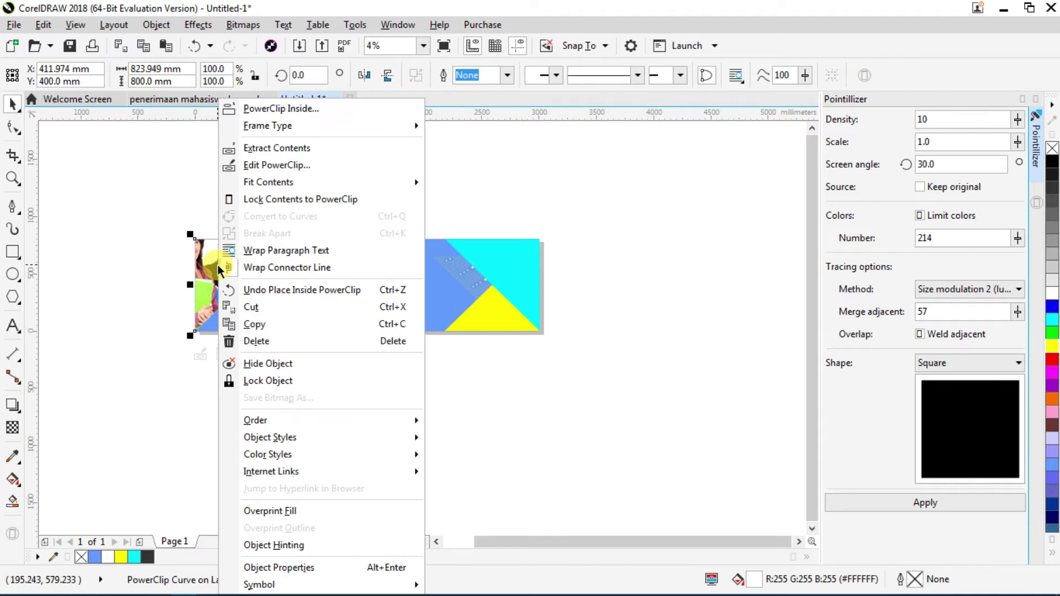
click(135, 354)
right_click(221, 250)
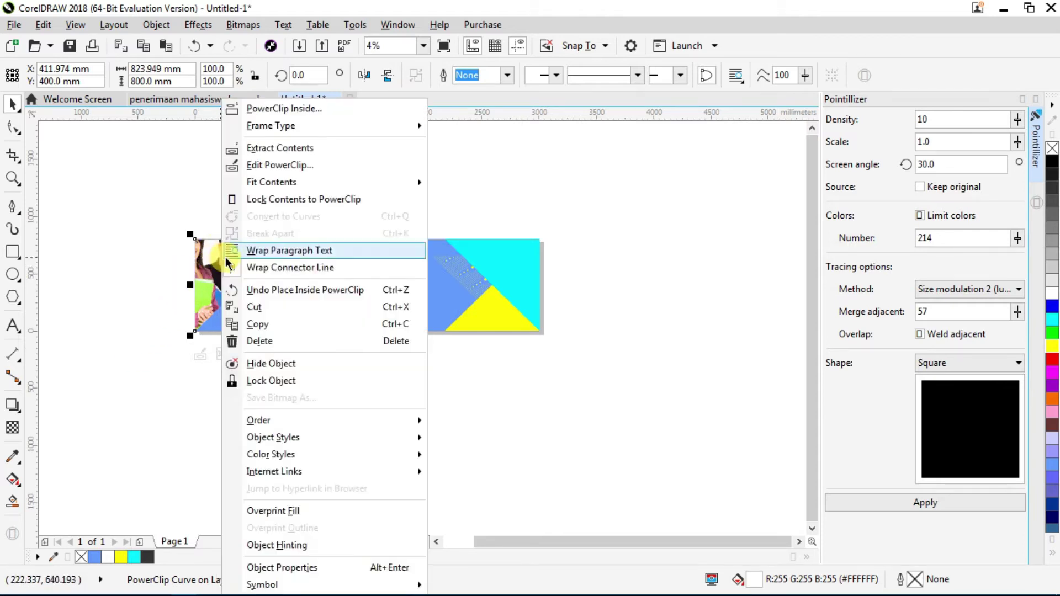
click(278, 167)
scroll(237, 258, up, 2)
scroll(236, 257, down, 2)
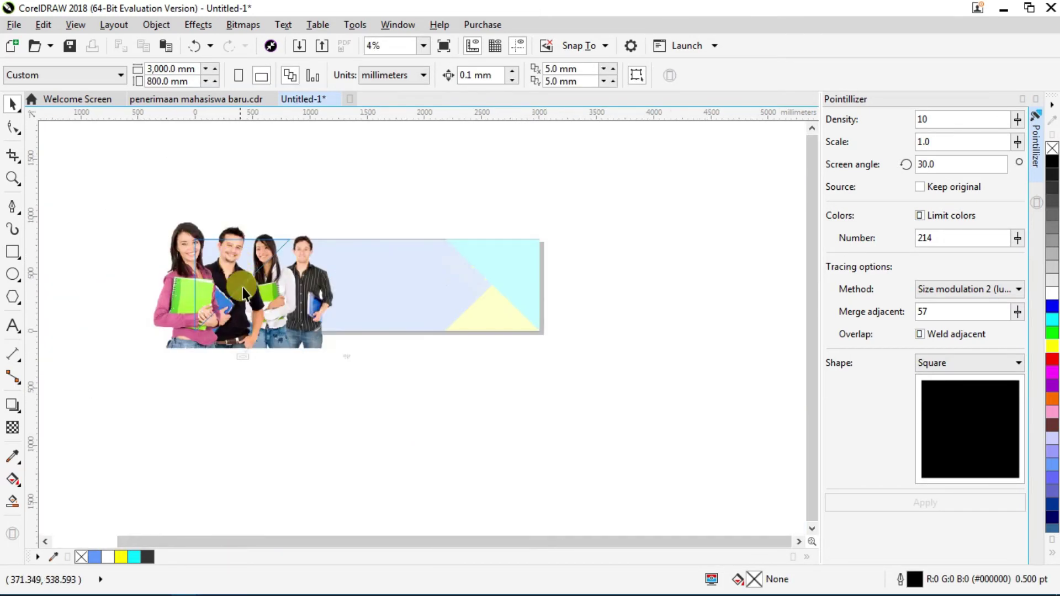
click(243, 287)
drag(144, 224, 196, 251)
scroll(248, 303, up, 2)
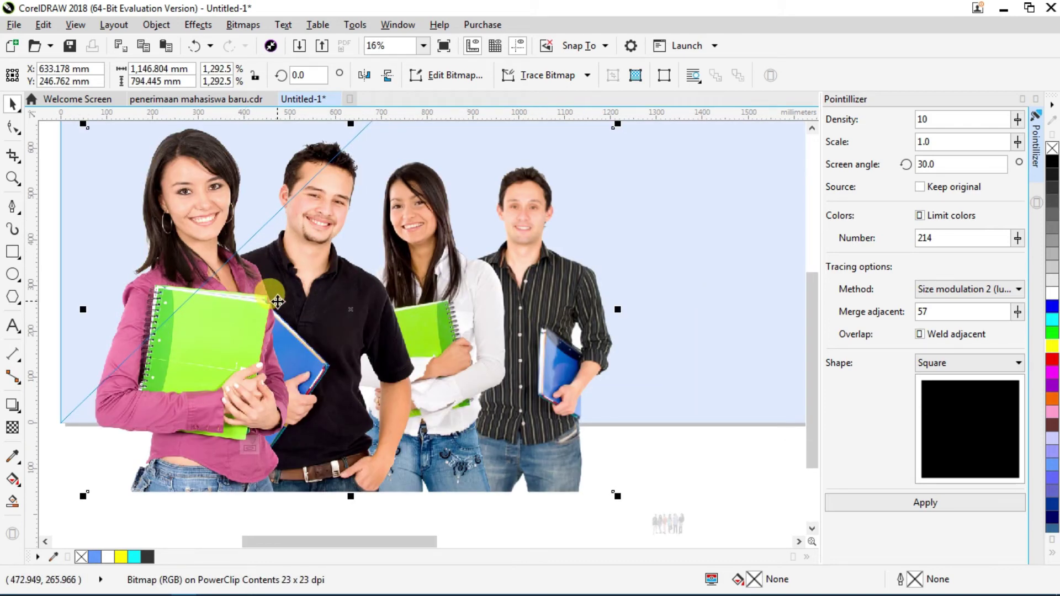
Step: Reduce the clipped student picture to about 1,003 × 695 mm, place it near X 414 mm and Y 349 mm, and finish editing the PowerClip
scroll(171, 367, down, 1)
drag(156, 161, 186, 186)
drag(296, 250, 277, 248)
drag(168, 186, 192, 203)
drag(290, 276, 269, 270)
drag(375, 195, 398, 179)
drag(270, 273, 258, 282)
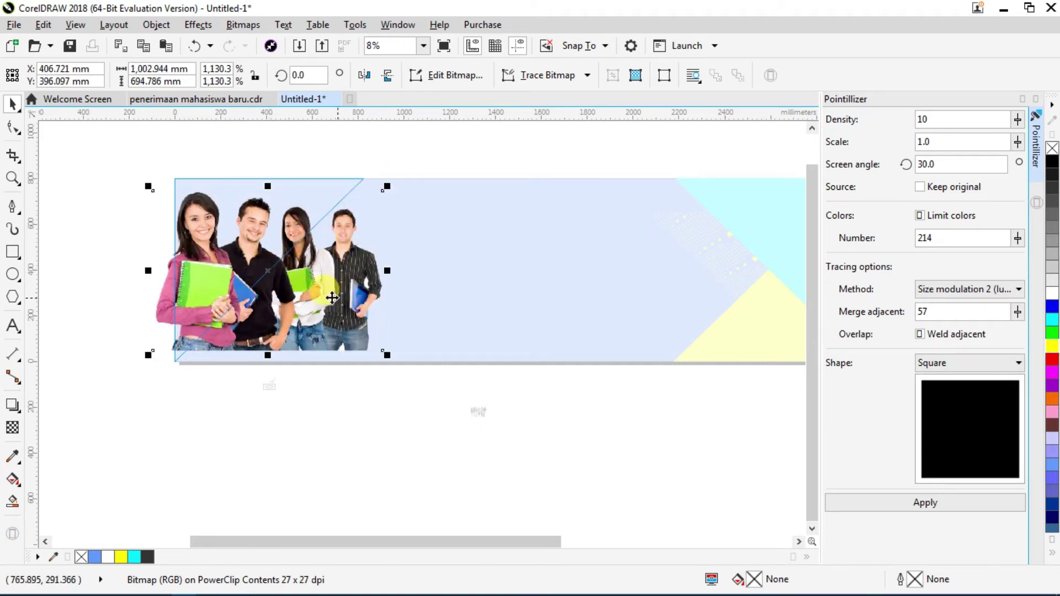
drag(269, 279, 291, 271)
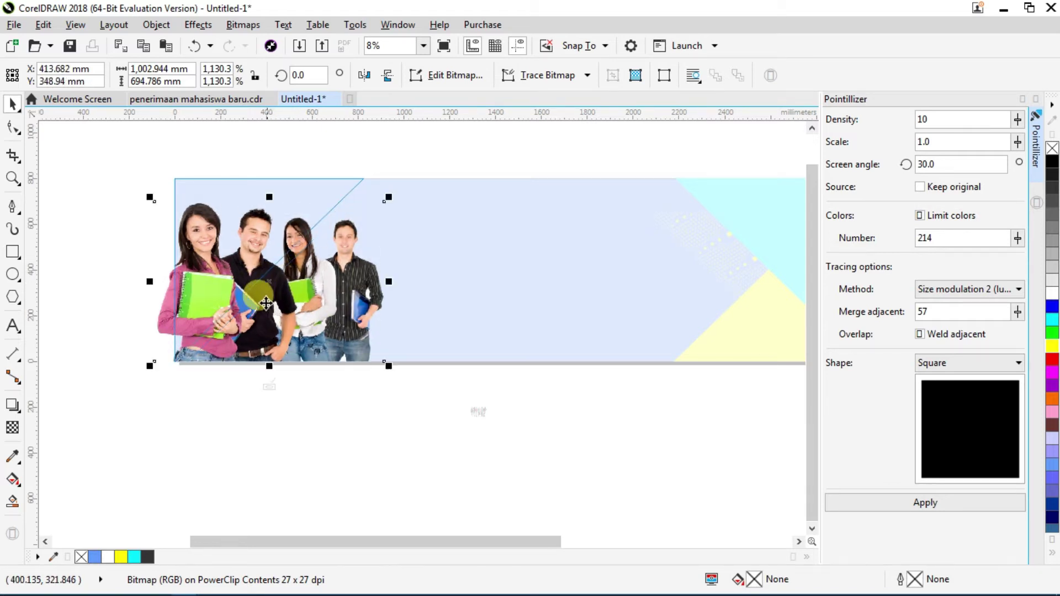
click(269, 385)
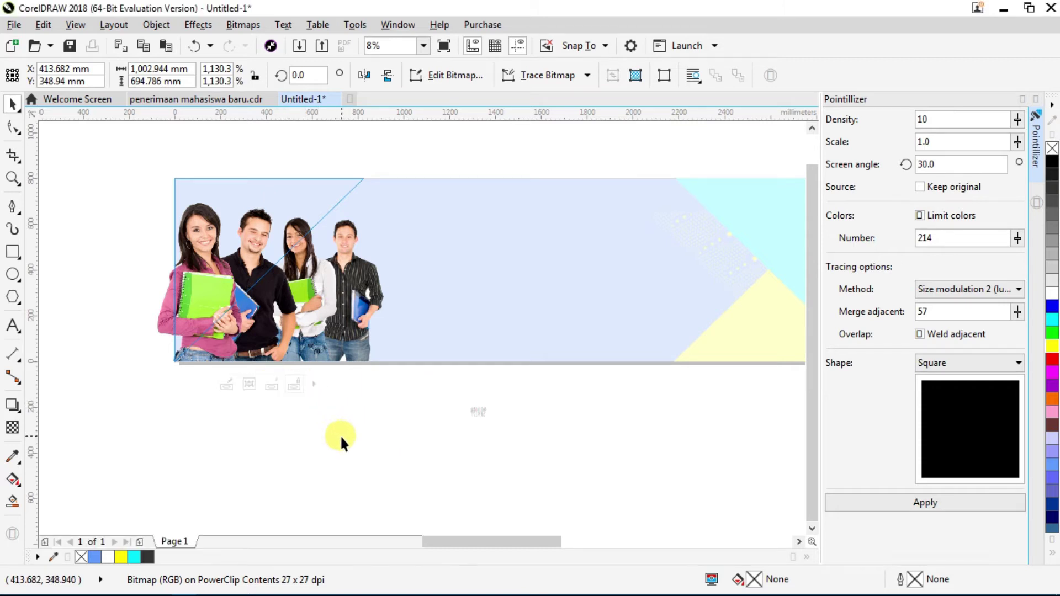
click(340, 457)
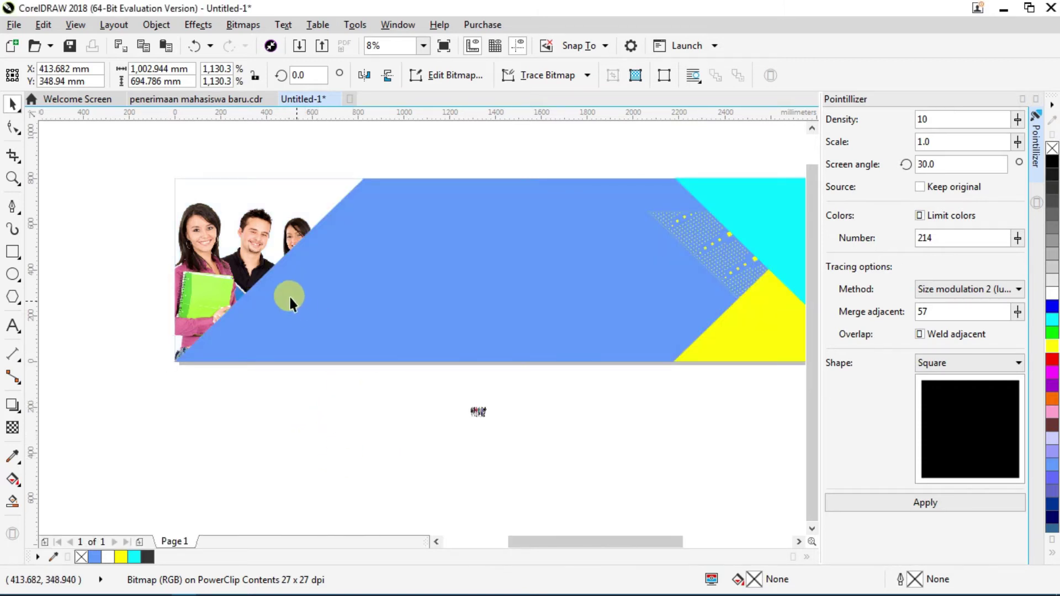
Step: Edit the PowerClip again, reducing the student picture to about 893 × 618 mm and moving it up to about X 419 mm, Y 455 mm
click(236, 283)
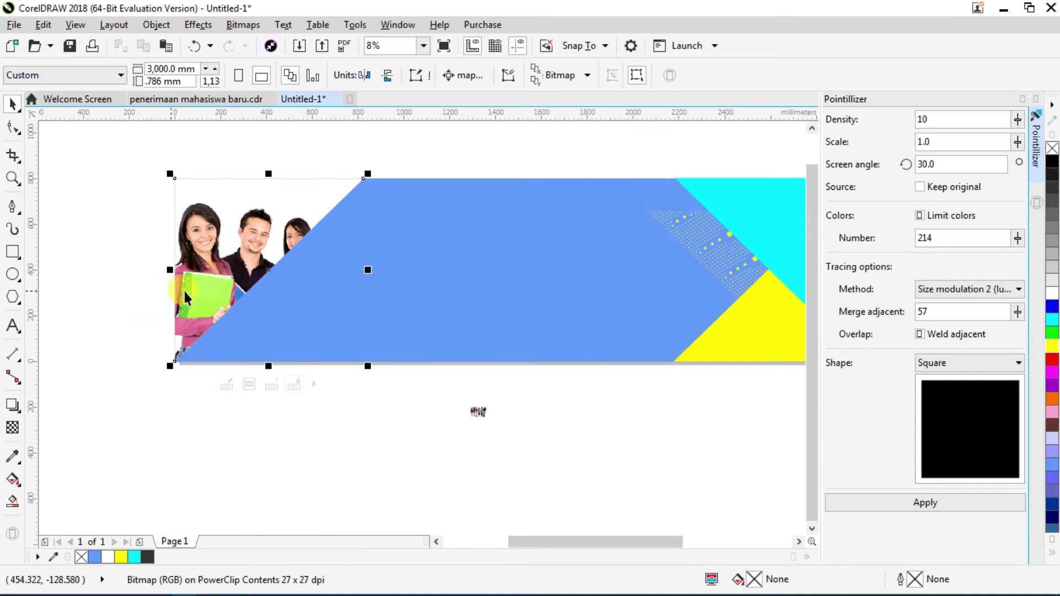
right_click(225, 275)
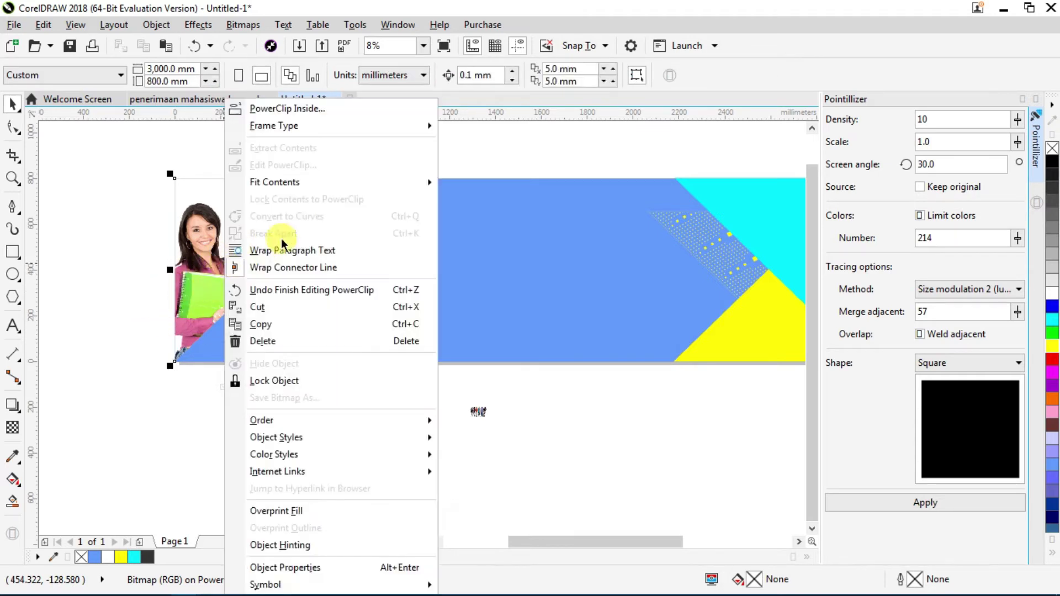
click(139, 311)
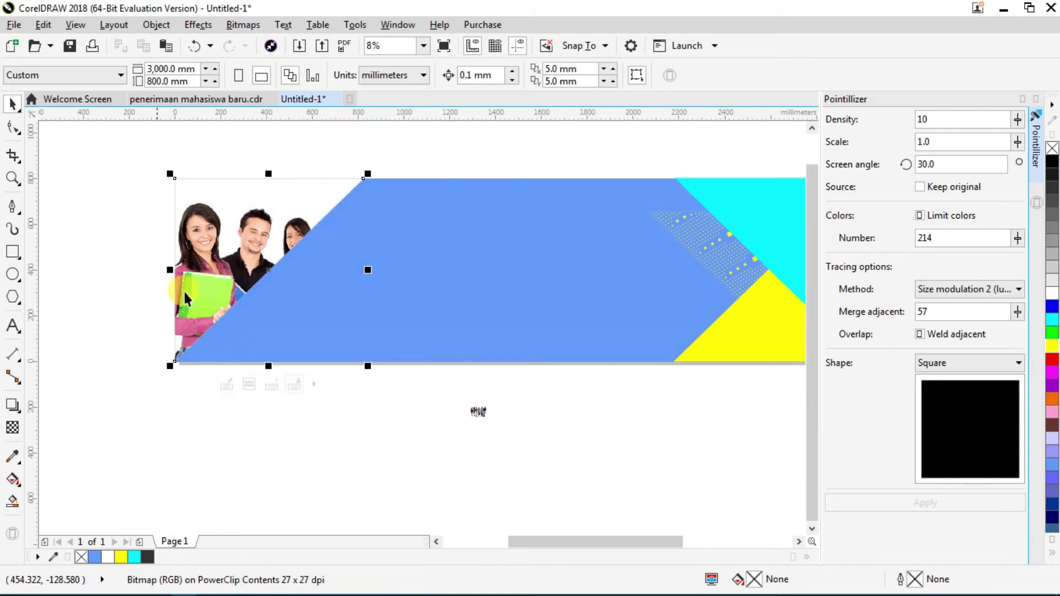
right_click(200, 268)
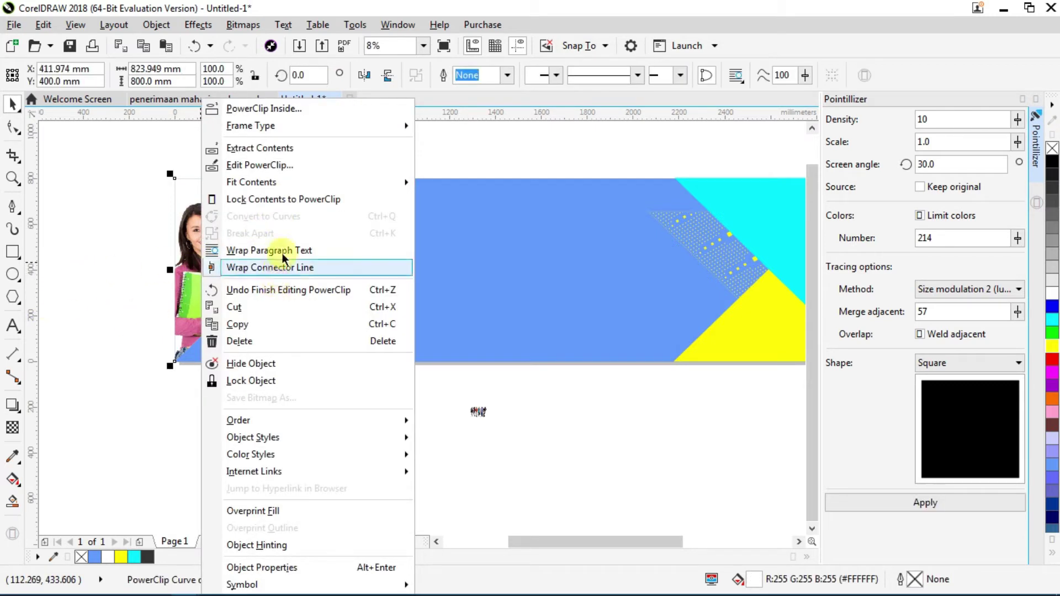
click(273, 161)
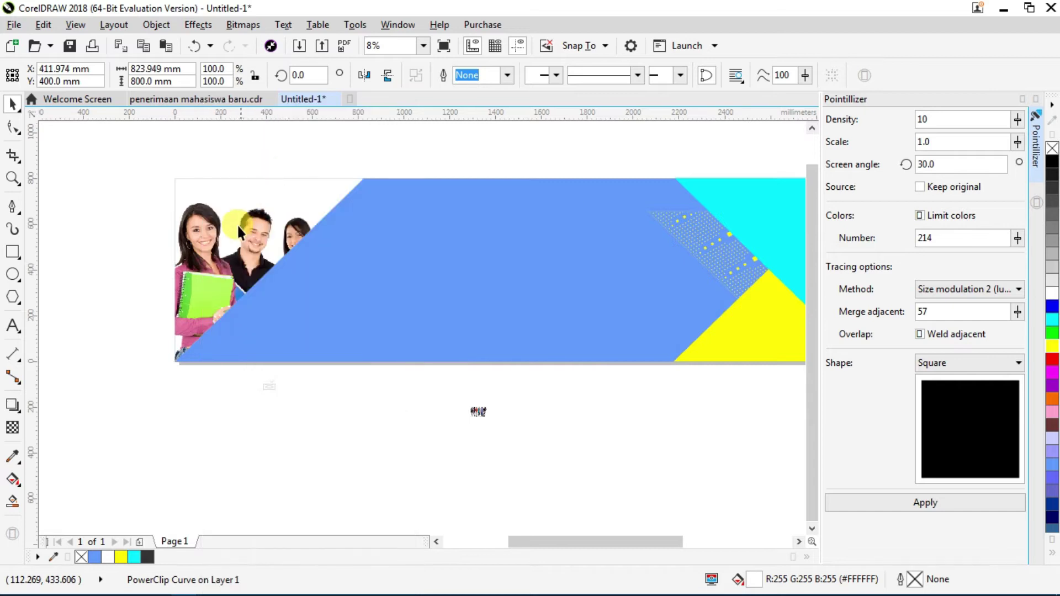
click(273, 301)
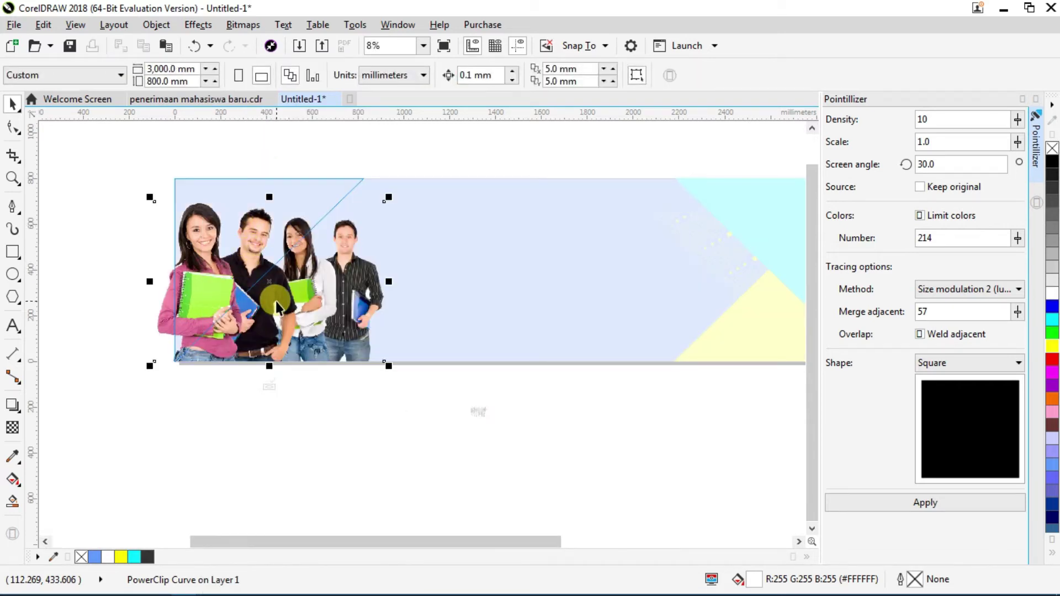
drag(292, 302, 304, 291)
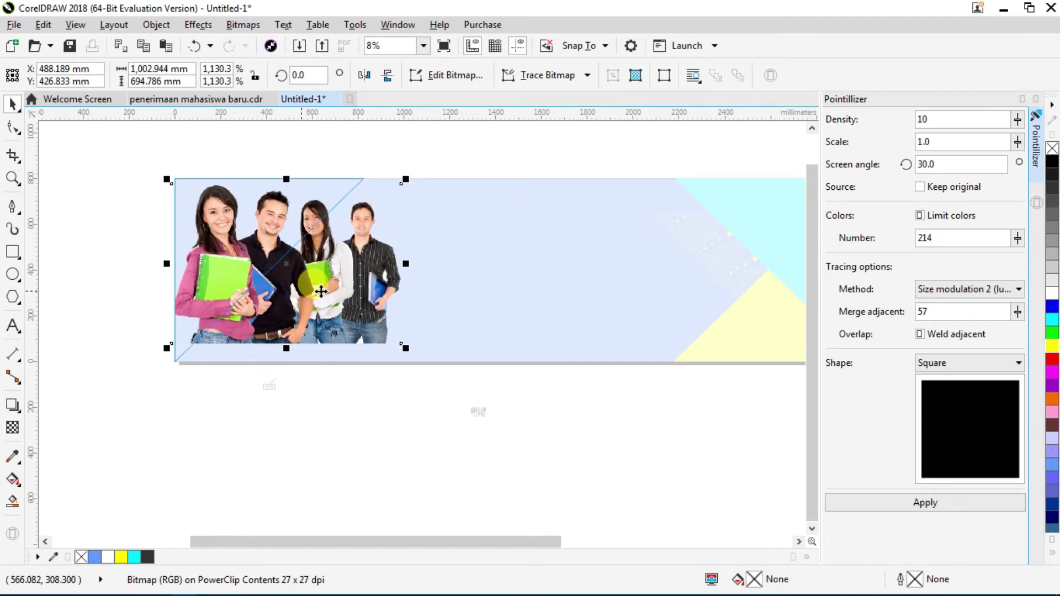
drag(403, 351, 377, 326)
click(269, 260)
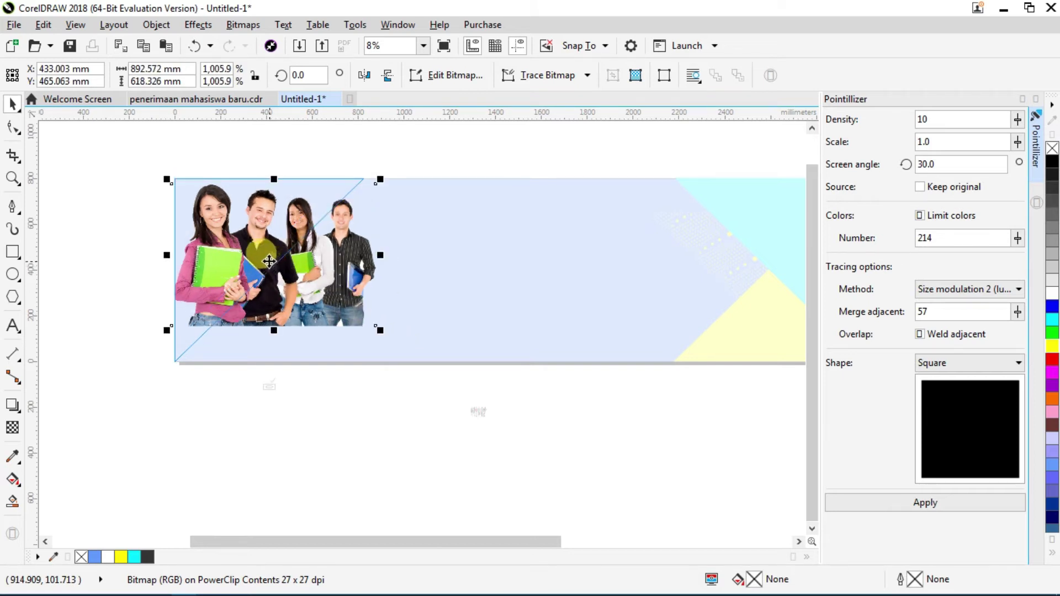
drag(269, 260, 260, 263)
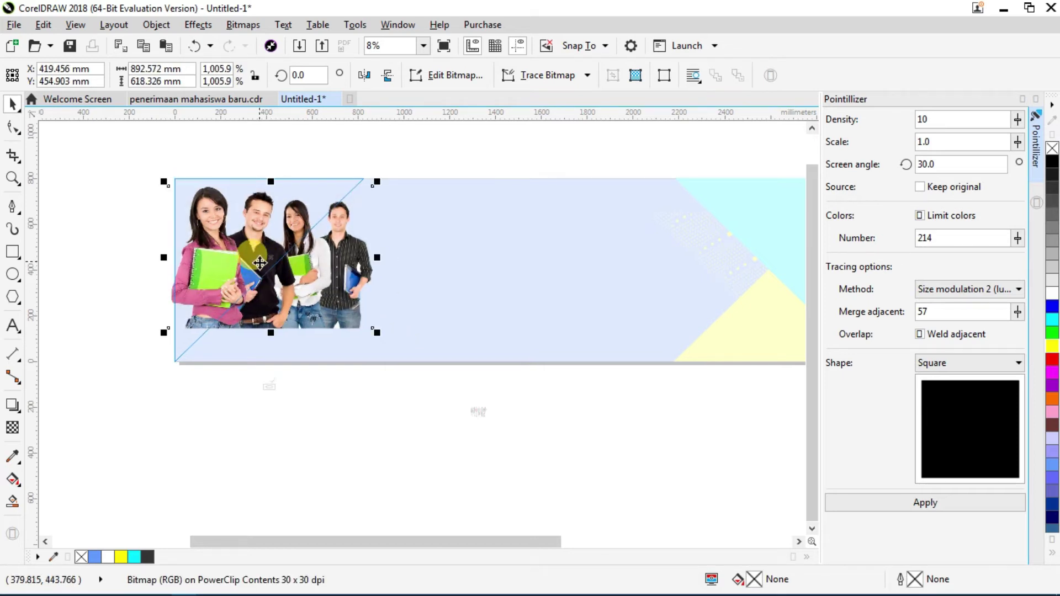
click(266, 387)
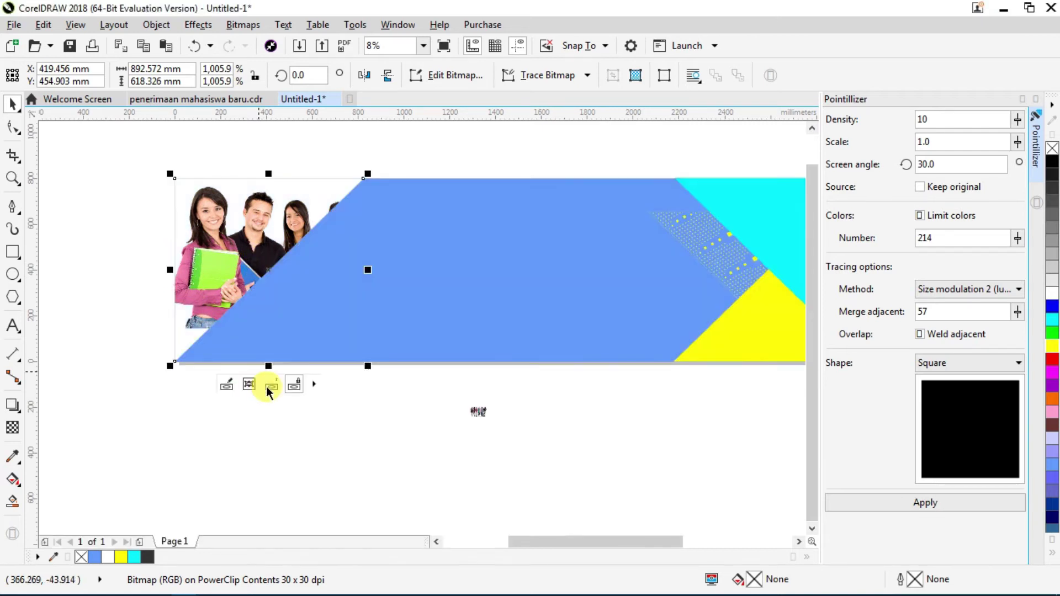
Step: Enlarge the student picture inside the PowerClip slightly to about 949 × 657 mm and finish editing the contents
click(337, 229)
click(265, 232)
right_click(266, 232)
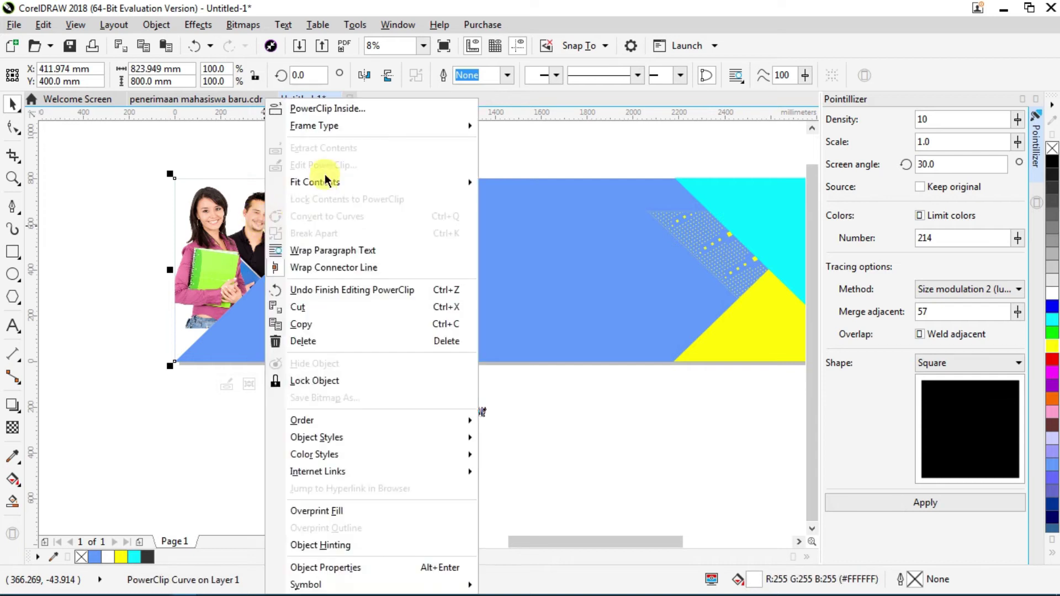
click(323, 165)
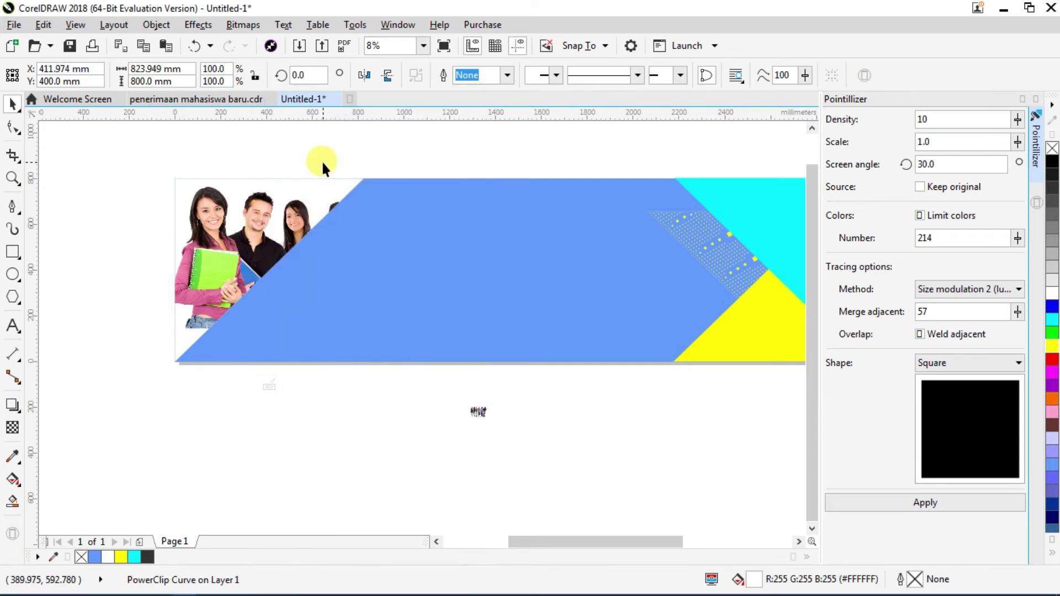
click(266, 234)
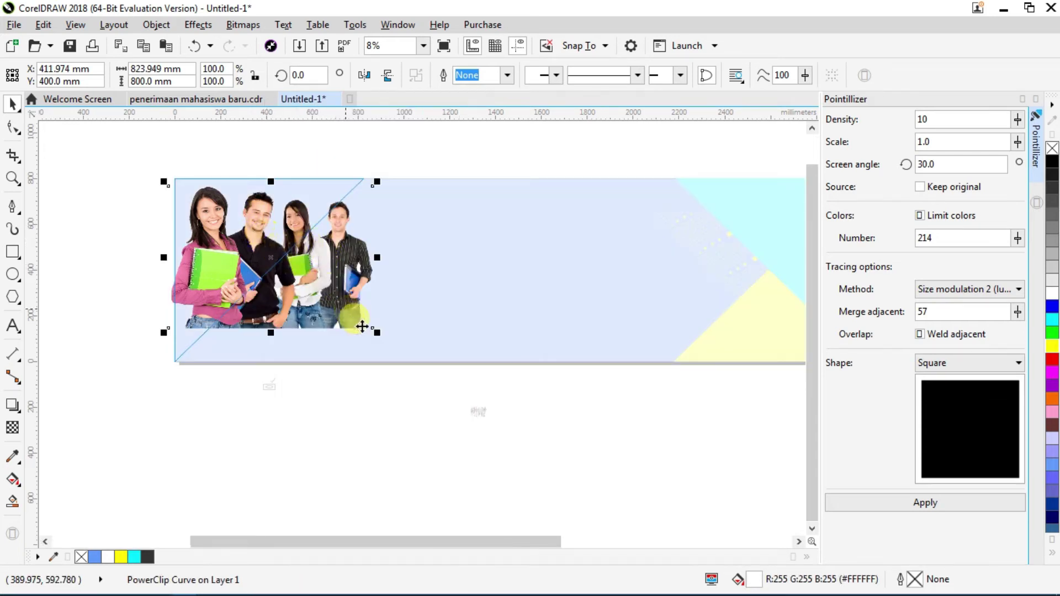
drag(375, 333, 381, 338)
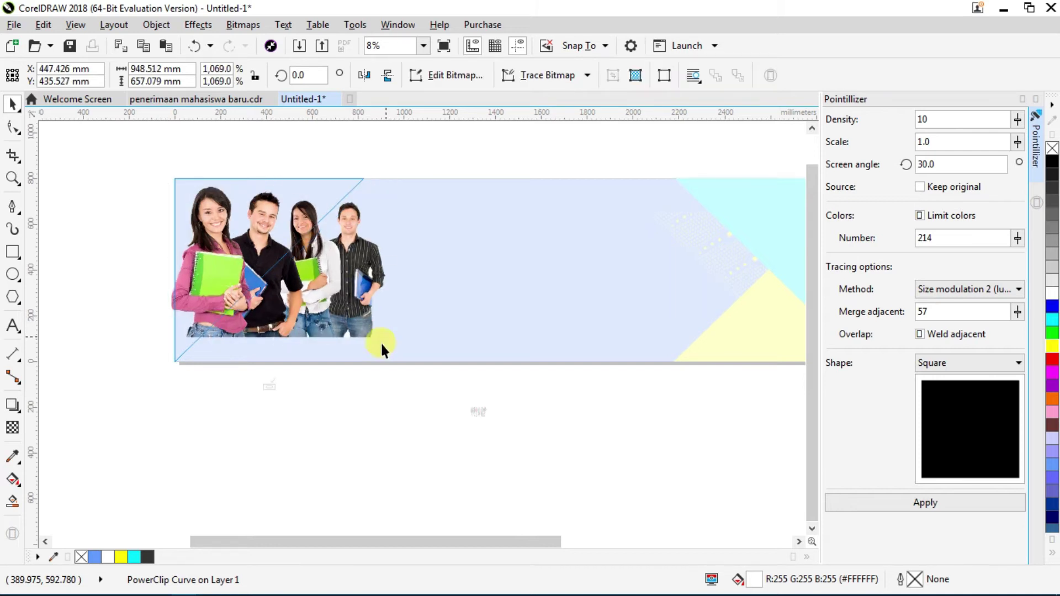
click(266, 370)
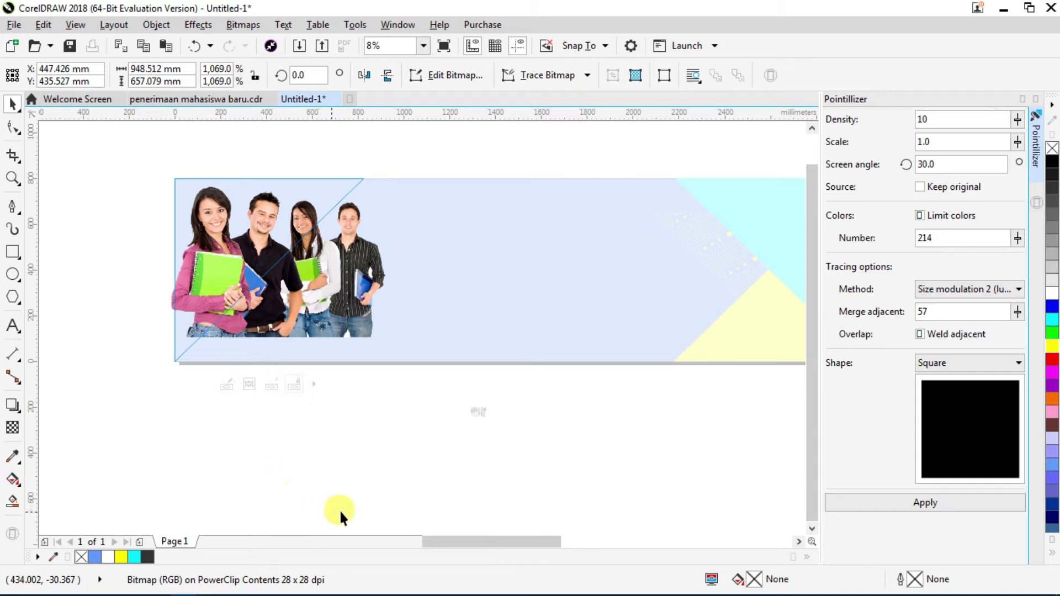
click(347, 441)
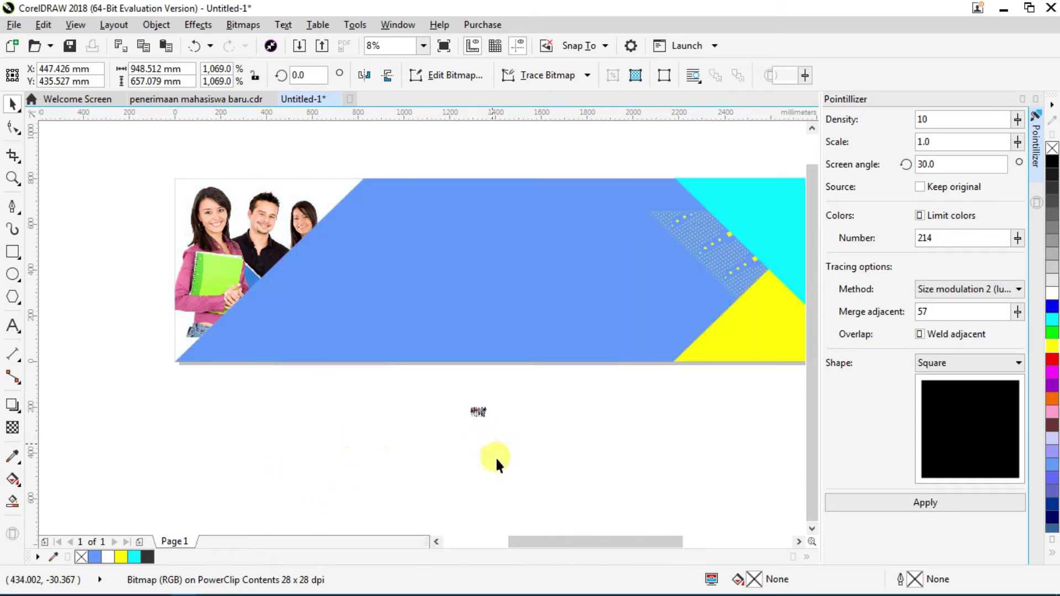
click(740, 584)
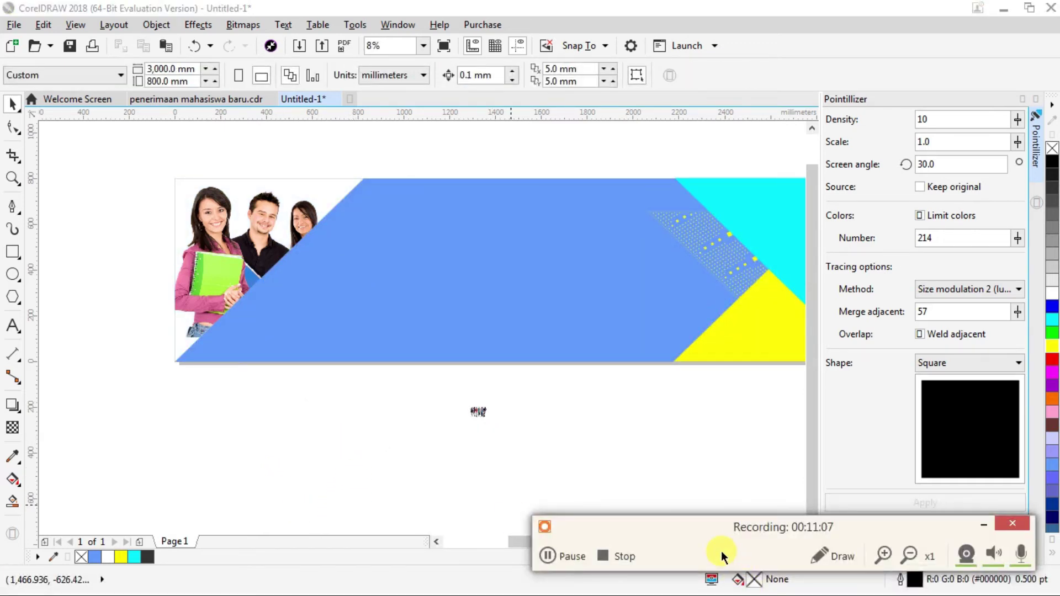
click(572, 556)
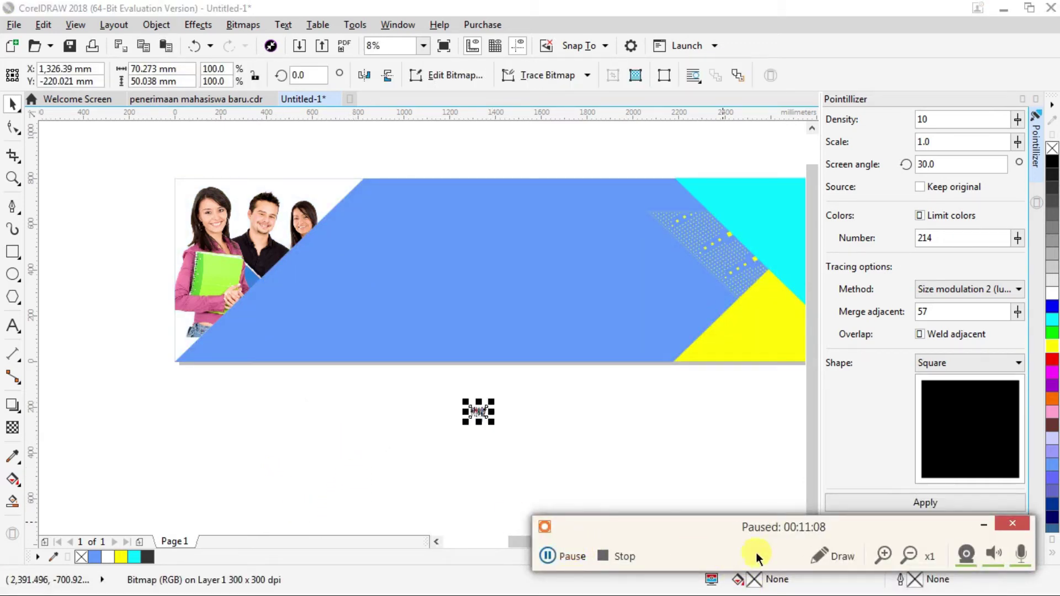
click(979, 521)
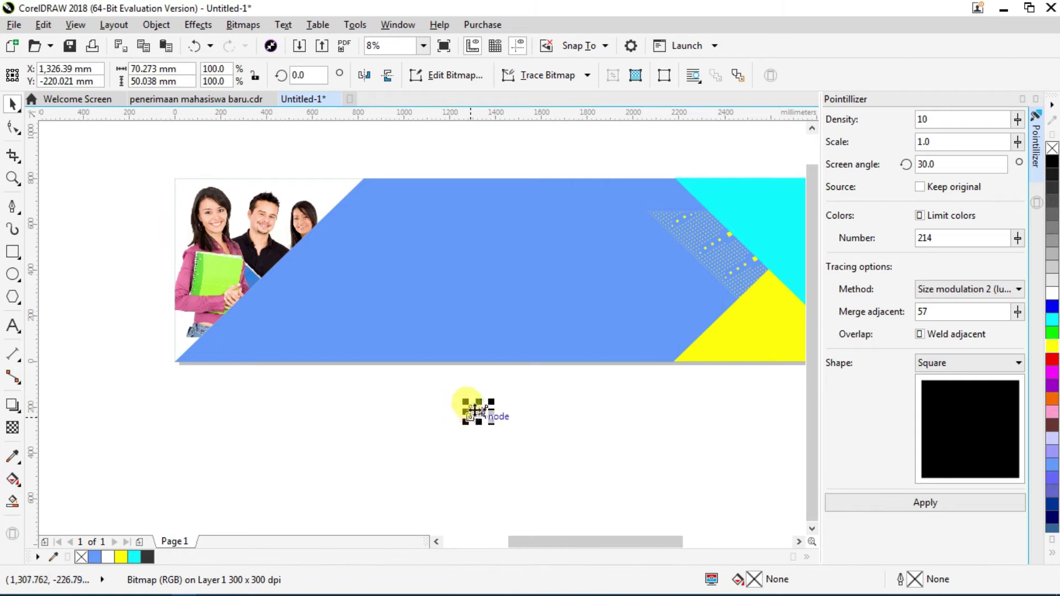
Step: Enlarge the small six-student picture to about 1,408 × 1,003 mm and move it clear of the banner, beyond its left edge
drag(476, 401, 194, 204)
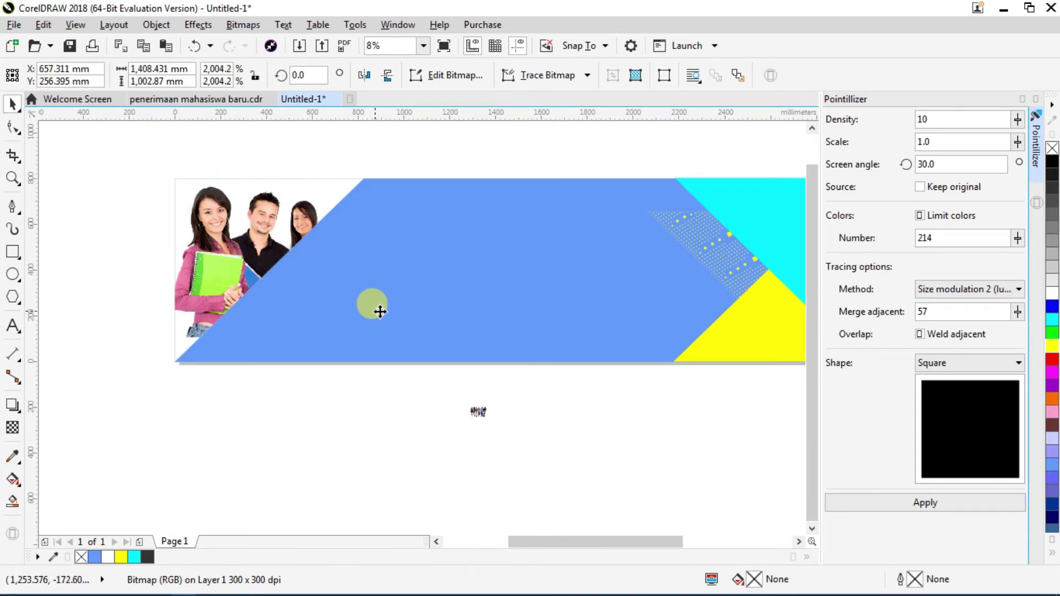
drag(342, 295, 12, 381)
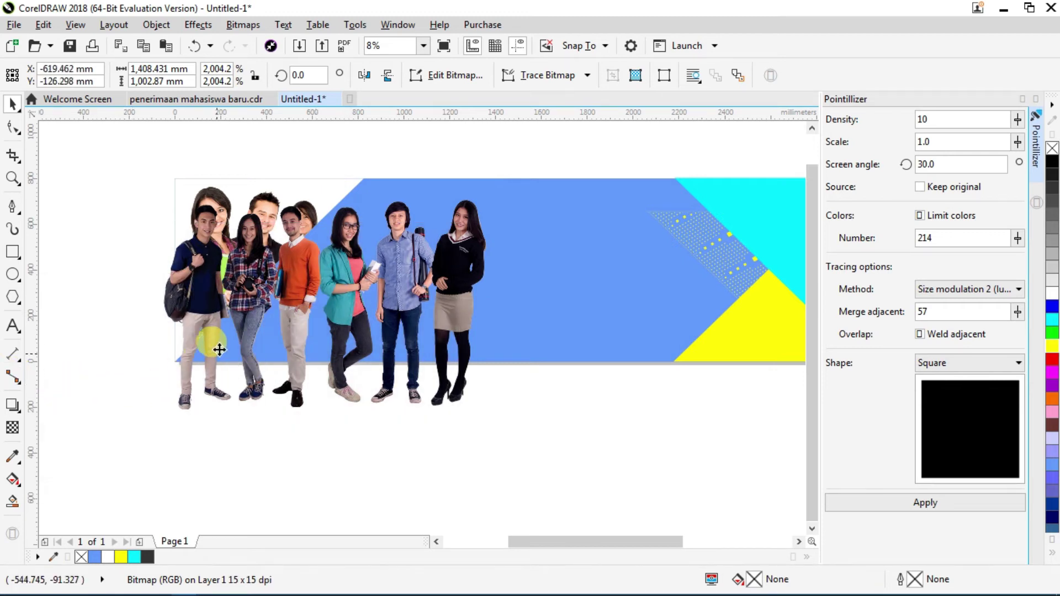
drag(279, 279, 50, 309)
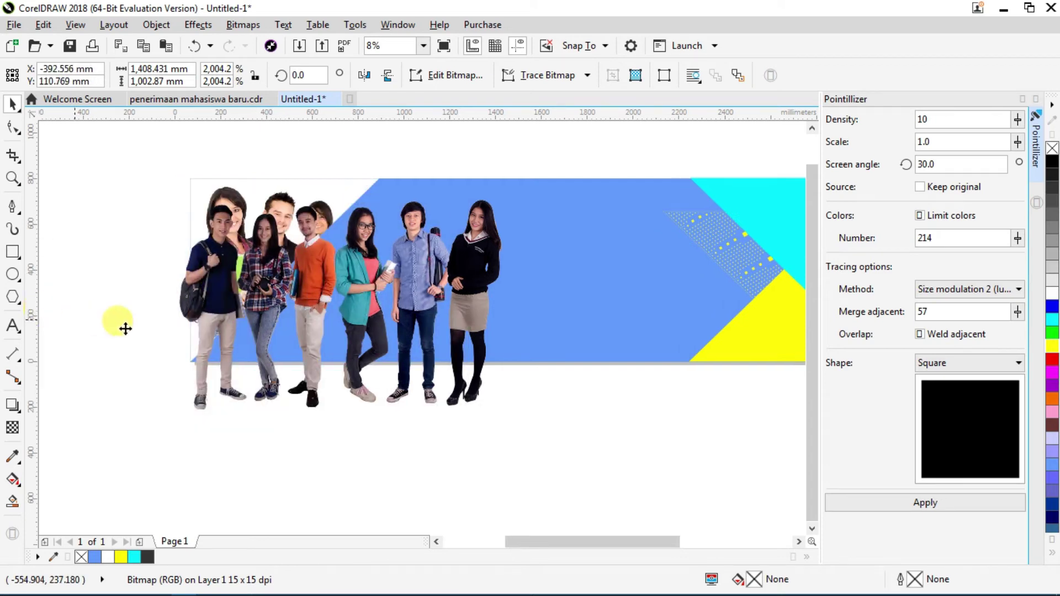
drag(249, 300, 237, 412)
key(ctrl+z)
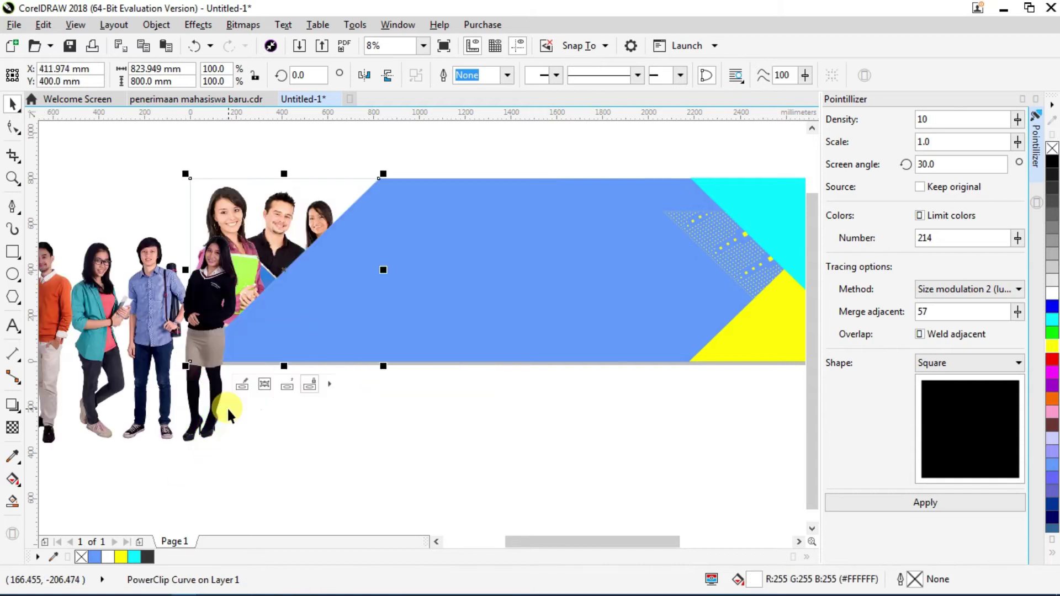
click(254, 413)
drag(115, 335, 60, 352)
click(329, 413)
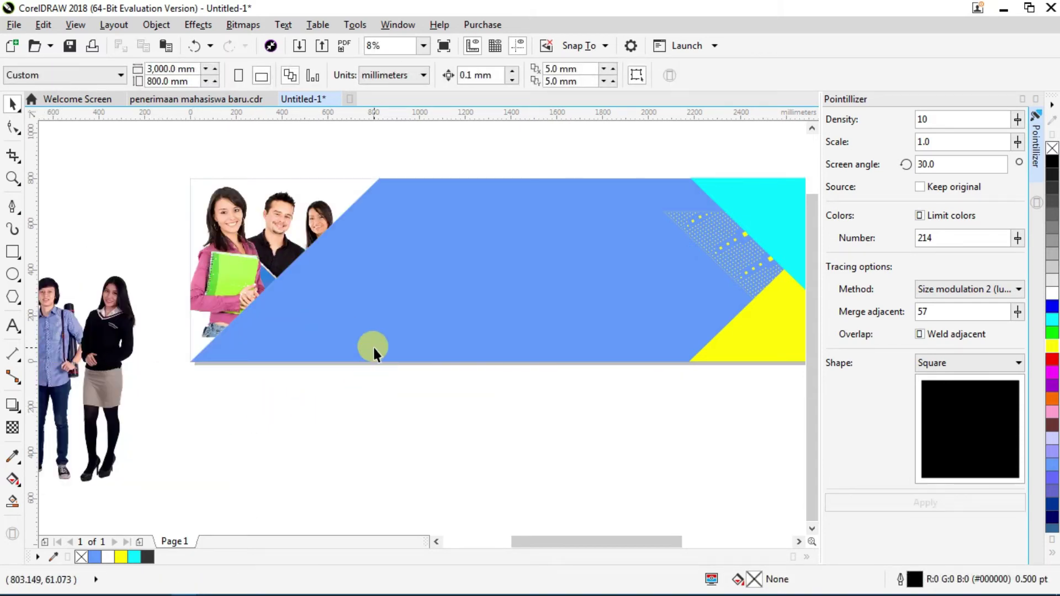
Step: Draw a rectangle about 1,221 × 141 mm along the banner's bottom edge, ending at its lower-right corner
scroll(373, 346, down, 1)
scroll(458, 334, up, 1)
scroll(459, 333, up, 1)
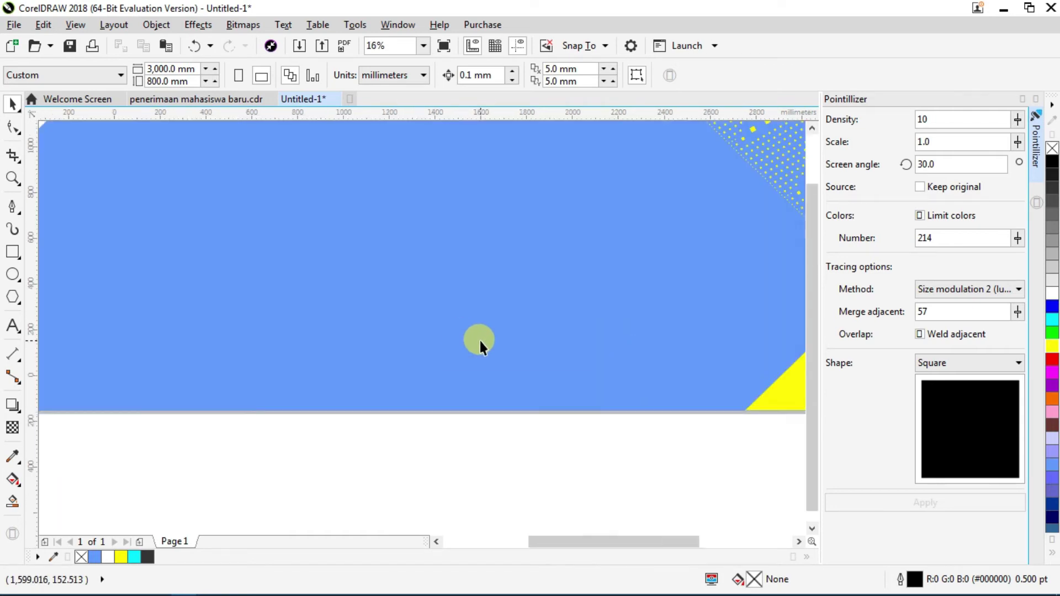
scroll(479, 340, down, 1)
drag(587, 350, 480, 348)
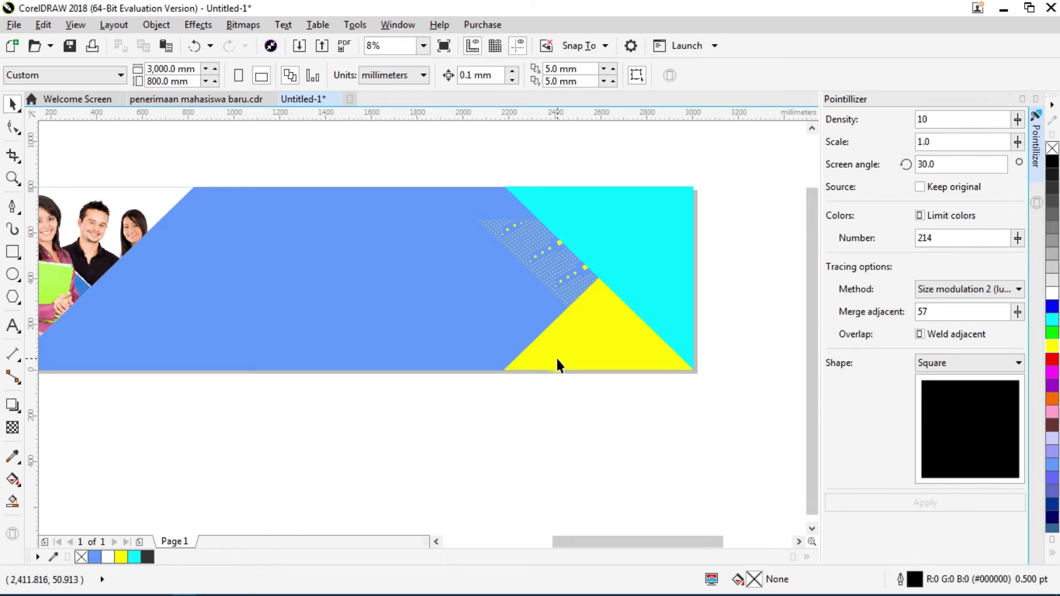
click(10, 254)
scroll(440, 353, up, 2)
scroll(436, 355, down, 2)
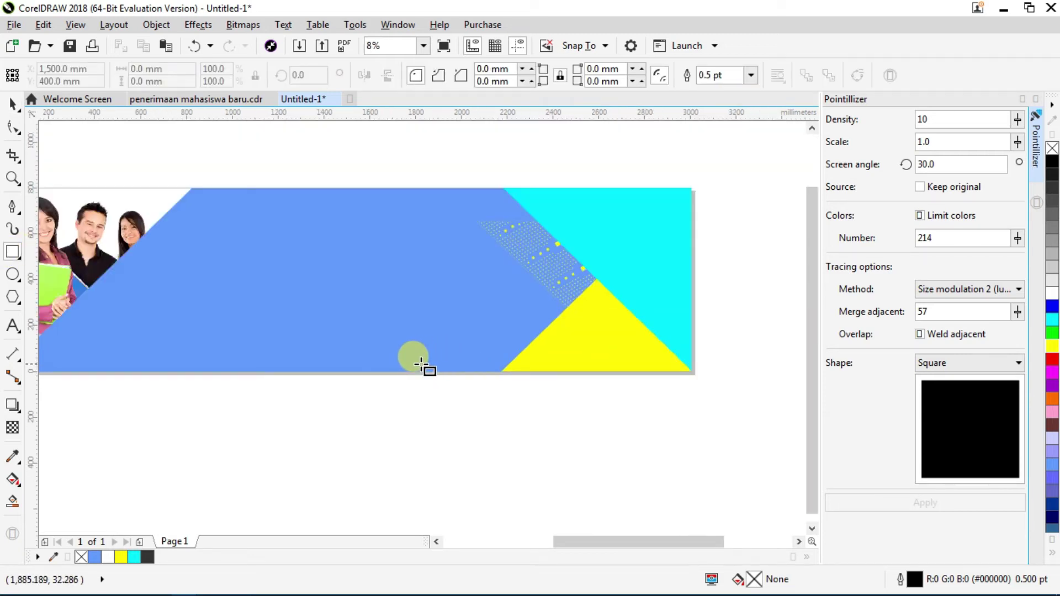
drag(412, 372, 693, 339)
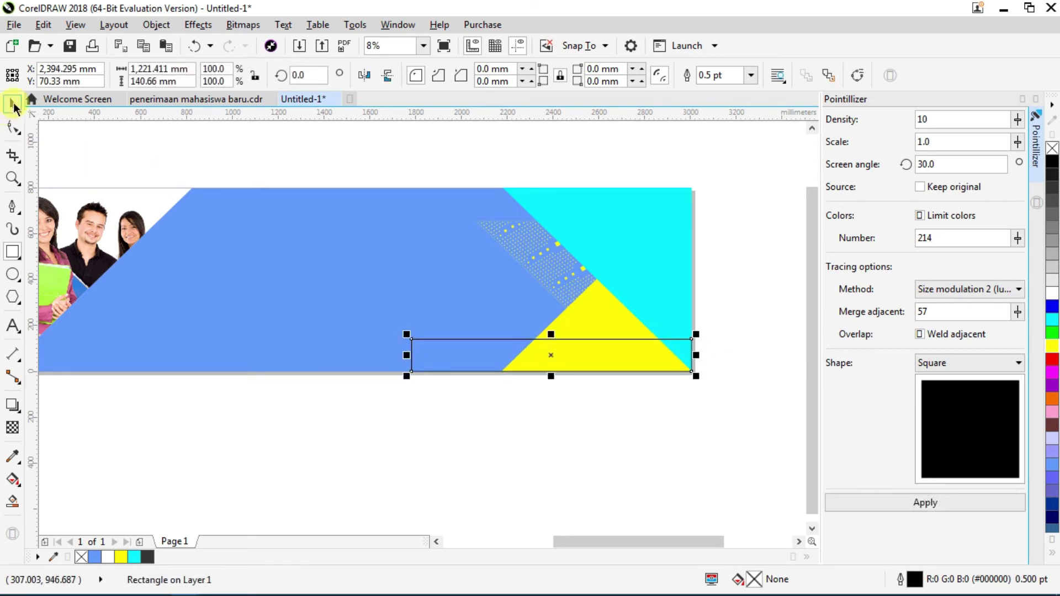
Step: Convert the rectangle to curves and shift its upper-left node about 147 mm inward to slant that end
click(13, 103)
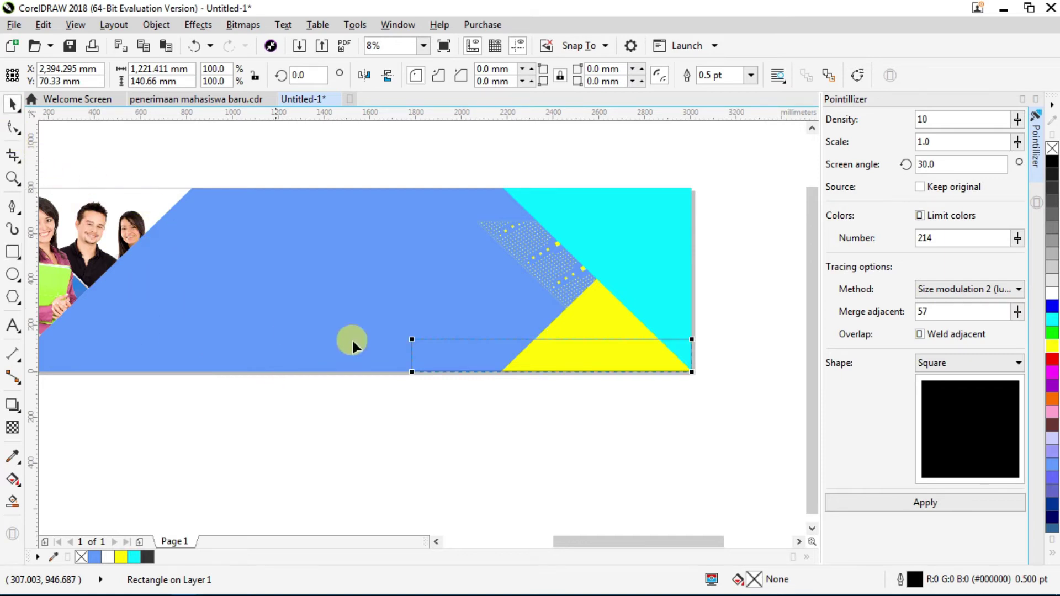
click(12, 105)
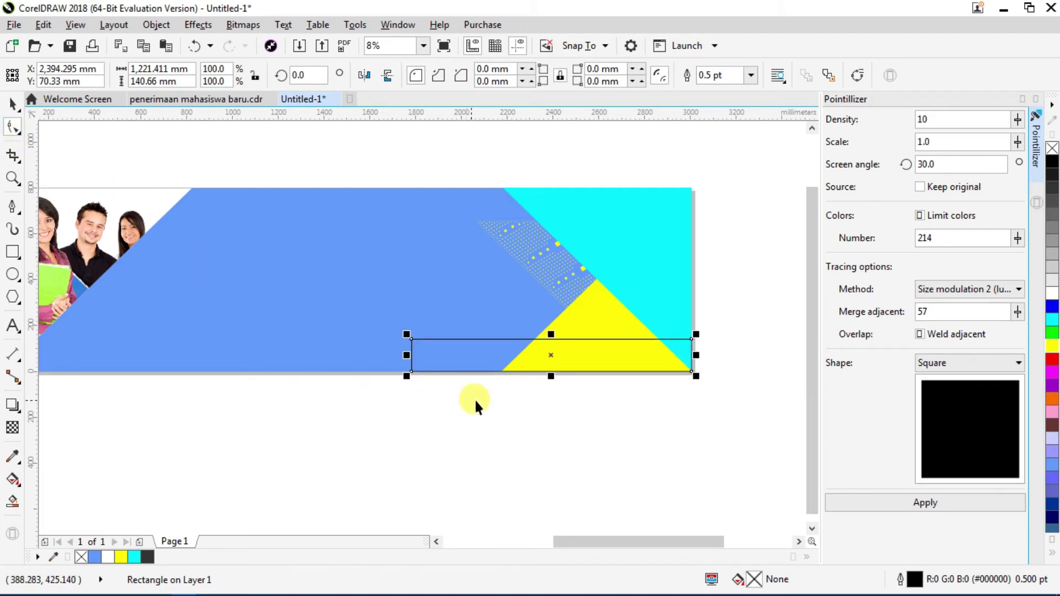
click(12, 129)
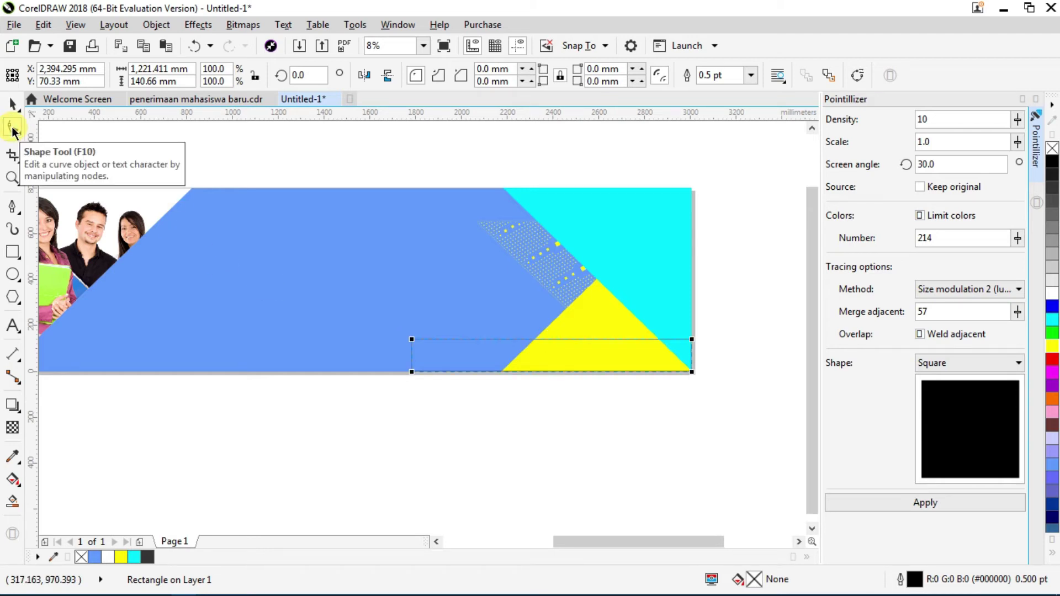
key(ctrl+q)
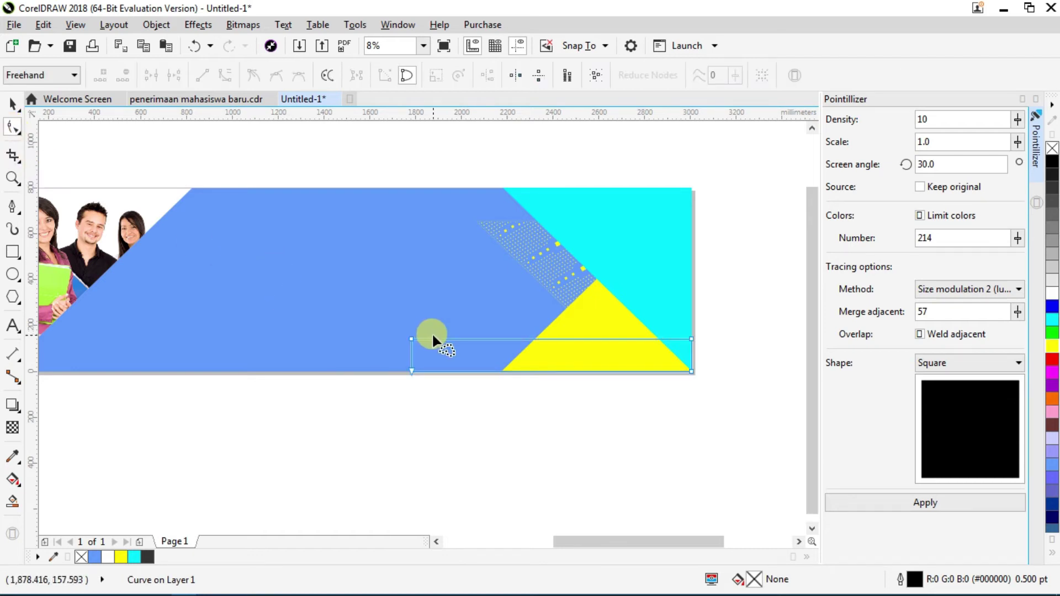
scroll(428, 334, up, 2)
drag(395, 342, 462, 344)
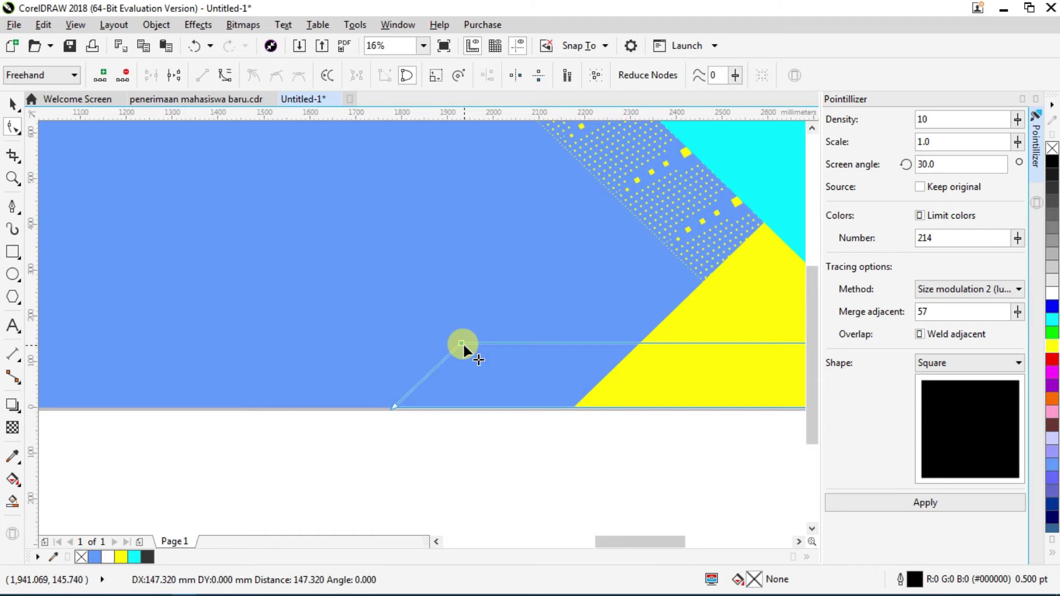
scroll(463, 342, down, 2)
click(10, 105)
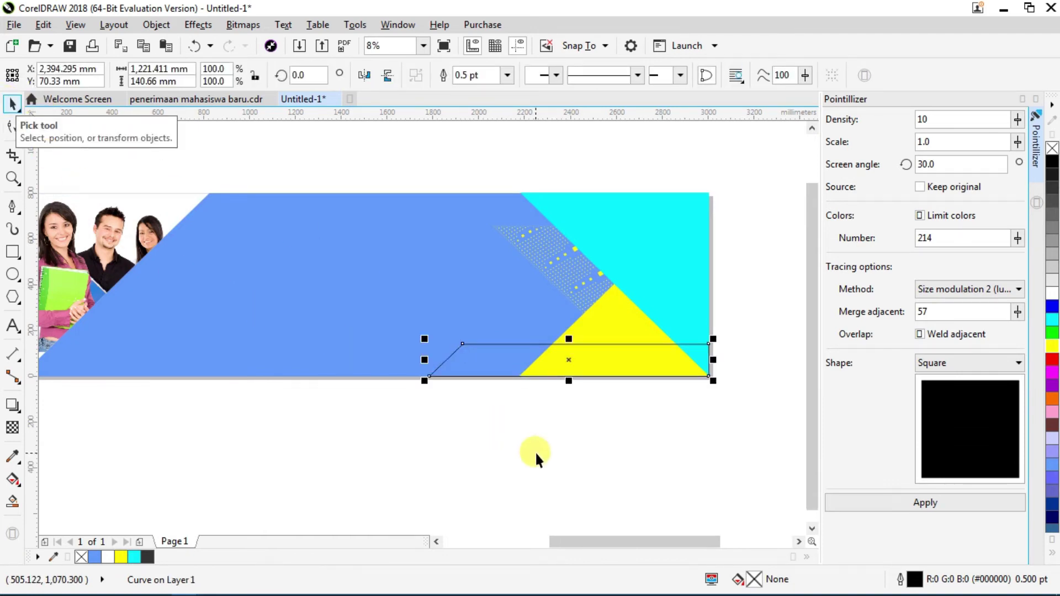
Step: Fill the slanted strip with violet-blue #6666FF and remove its outline
click(618, 413)
click(584, 367)
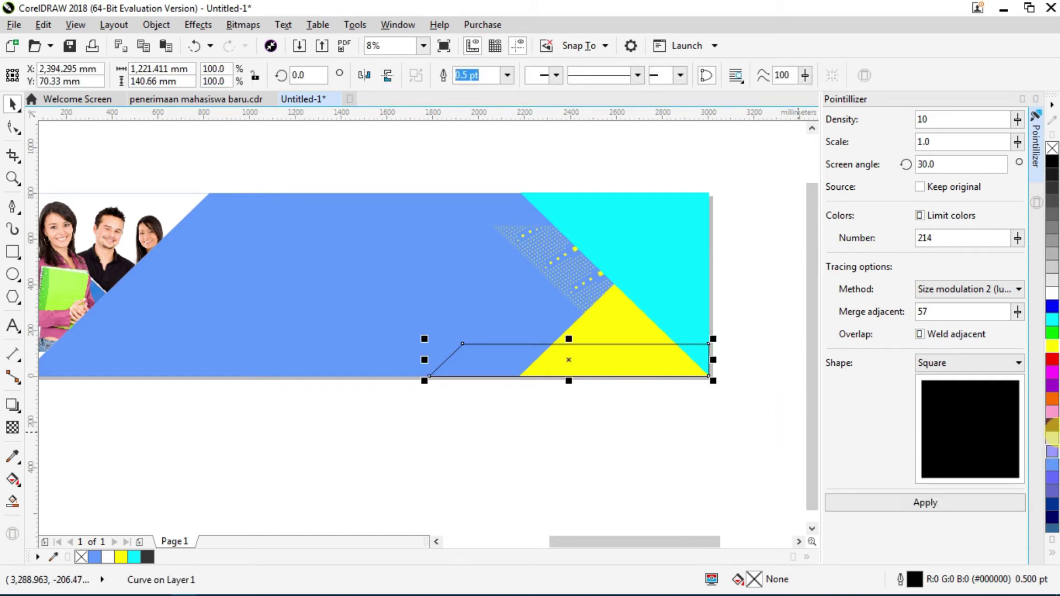
click(1053, 469)
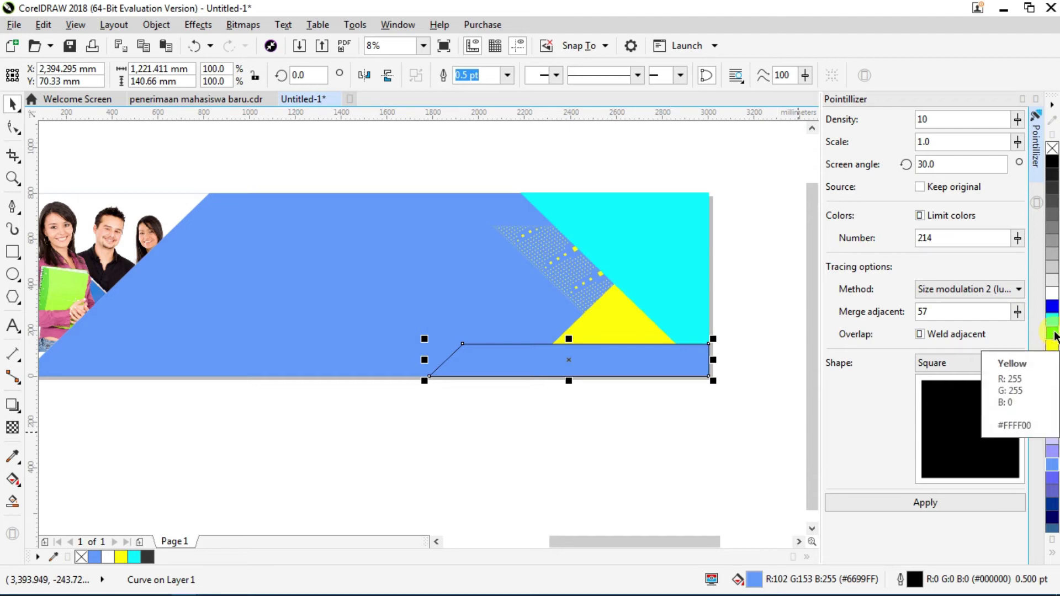
click(1055, 489)
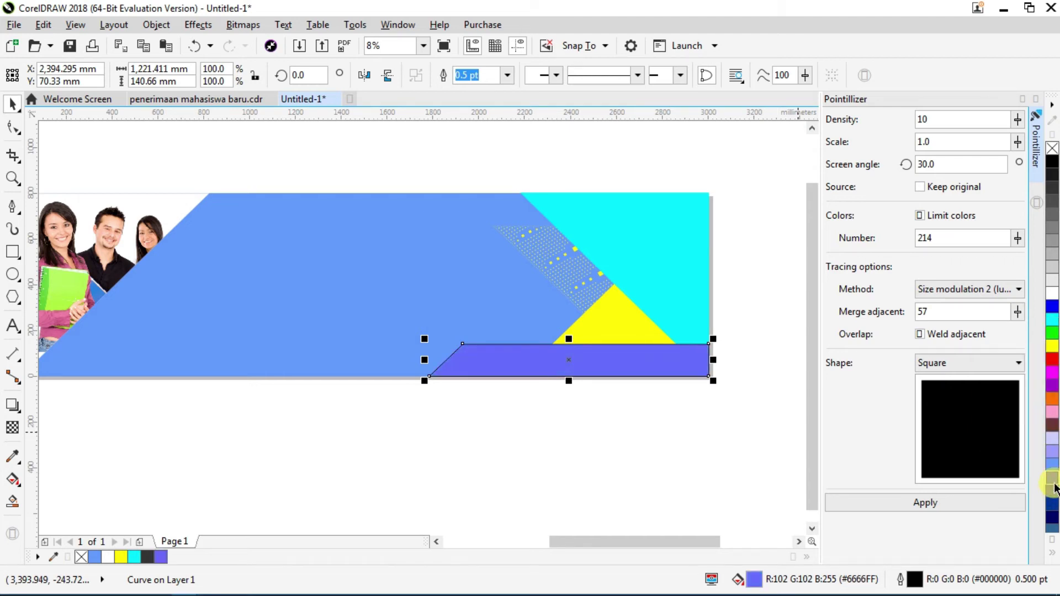
right_click(1052, 154)
click(632, 435)
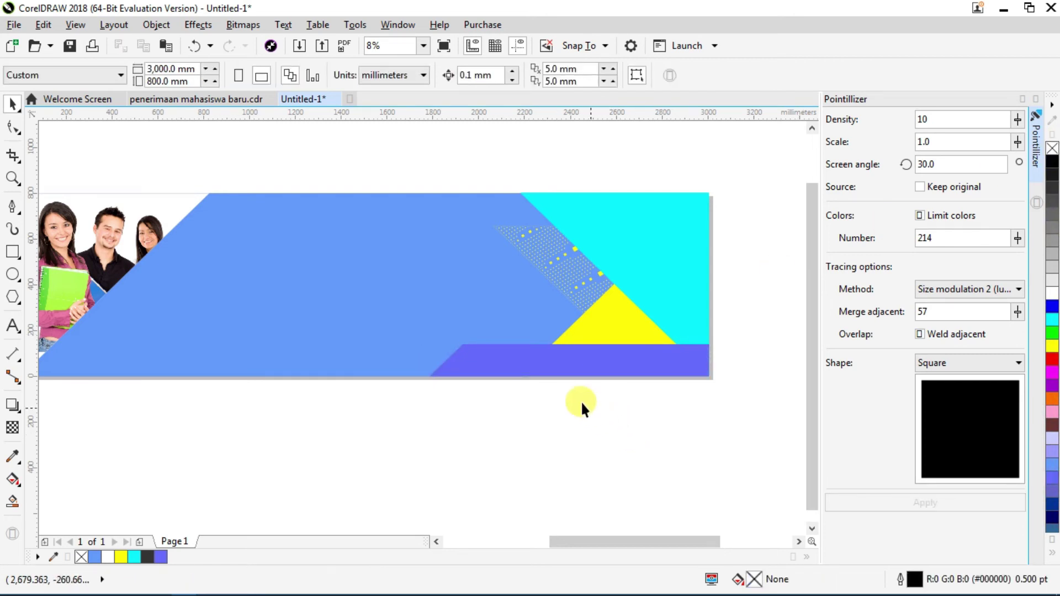
Step: Place a light-violet #9999FF copy of the strip behind the original, offset about 54 mm to the left
scroll(548, 360, up, 1)
click(548, 360)
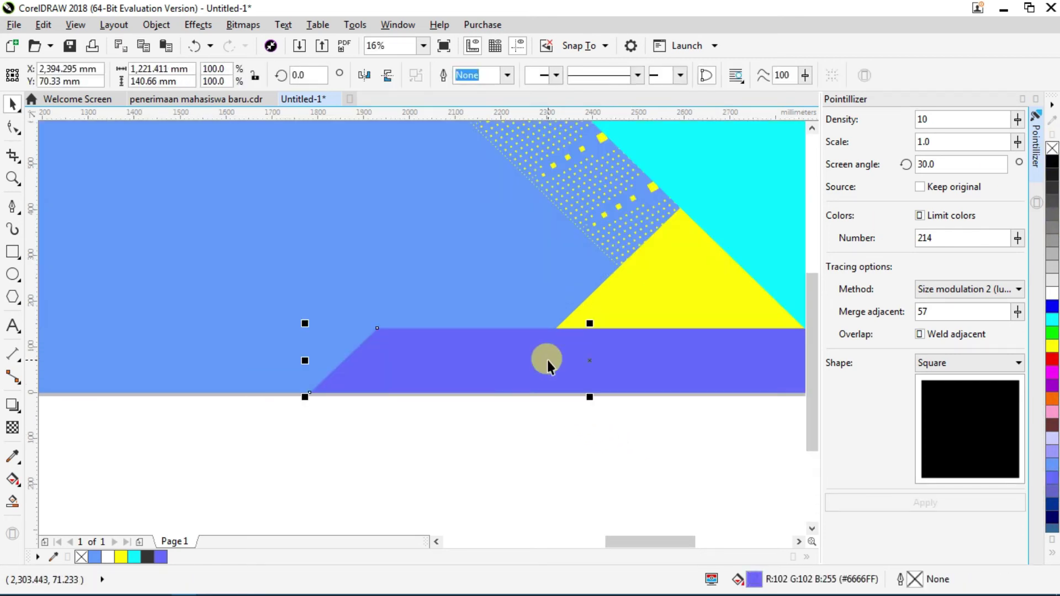
scroll(548, 360, down, 1)
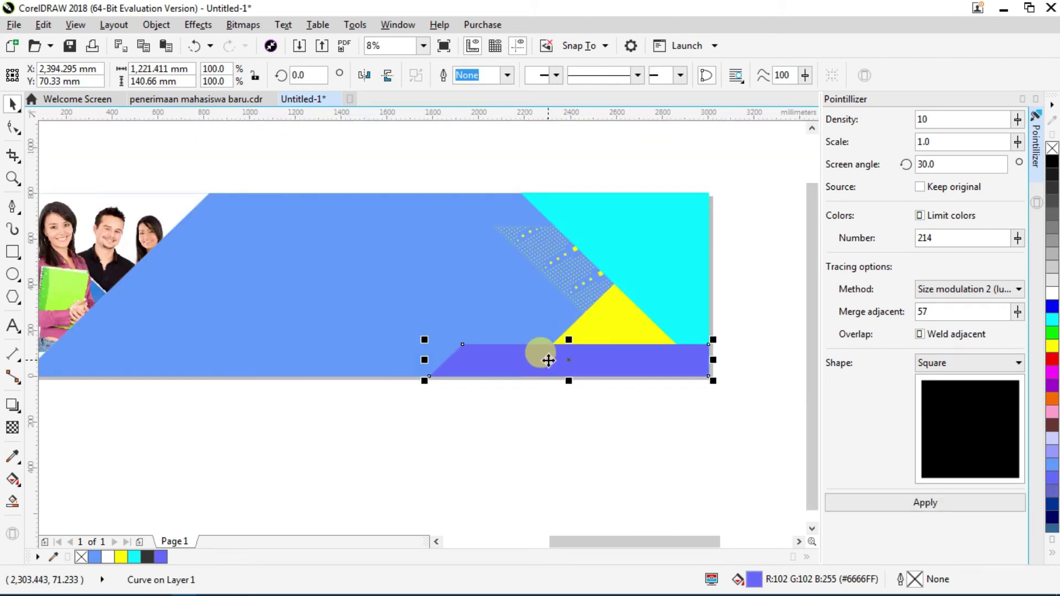
mouse_move(548, 360)
mouse_down()
mouse_move(524, 360)
mouse_move(535, 359)
mouse_up()
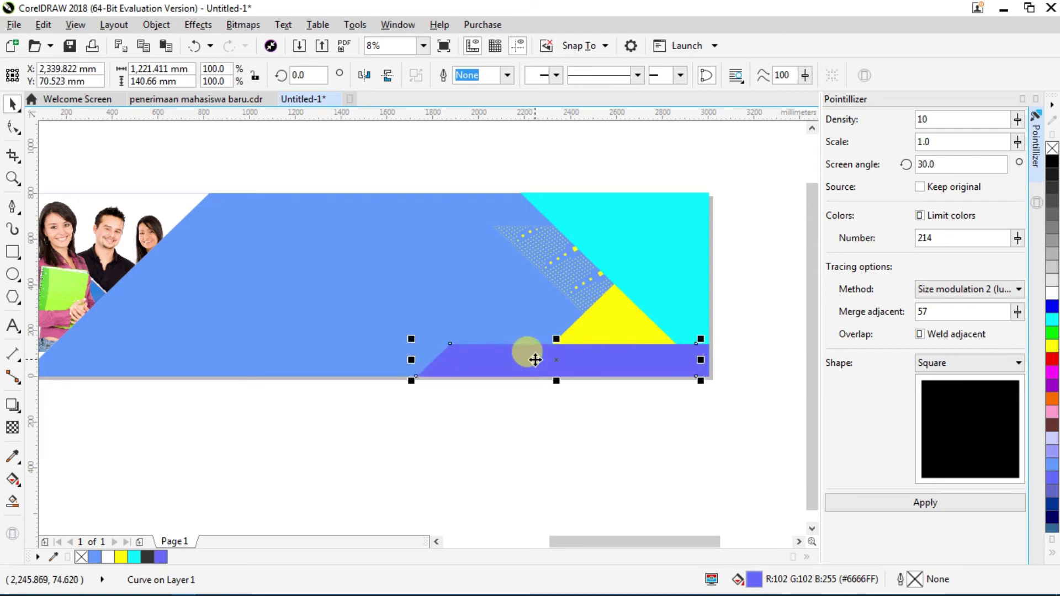
click(1053, 452)
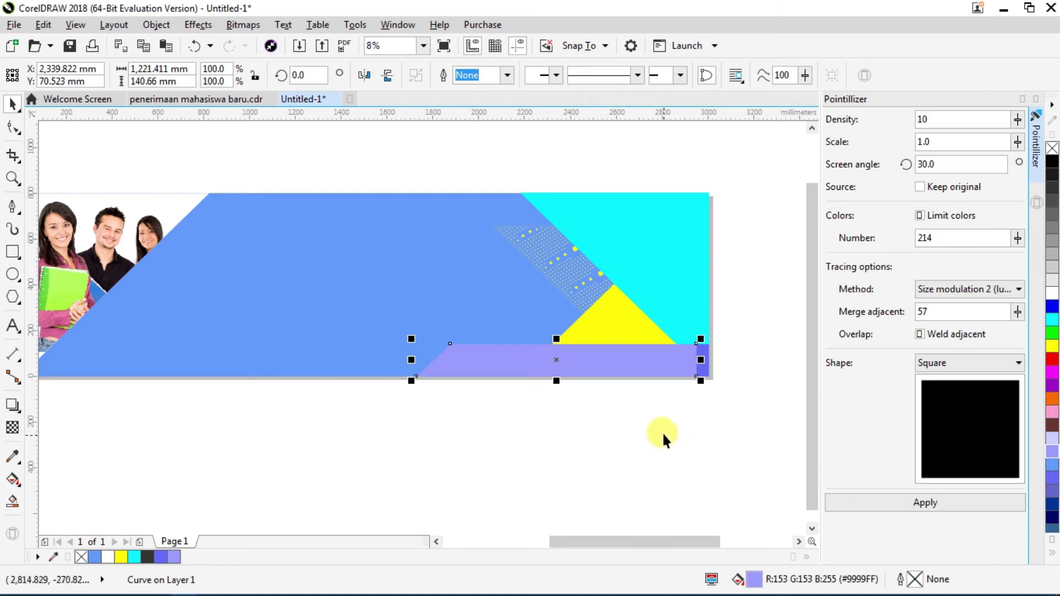
key(ctrl+z)
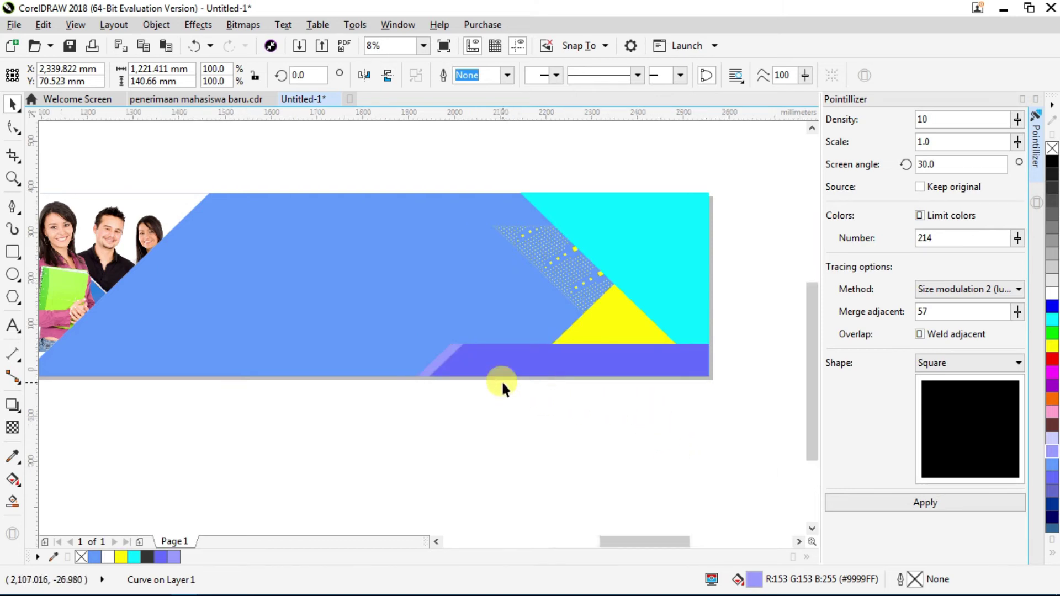
scroll(502, 380, up, 2)
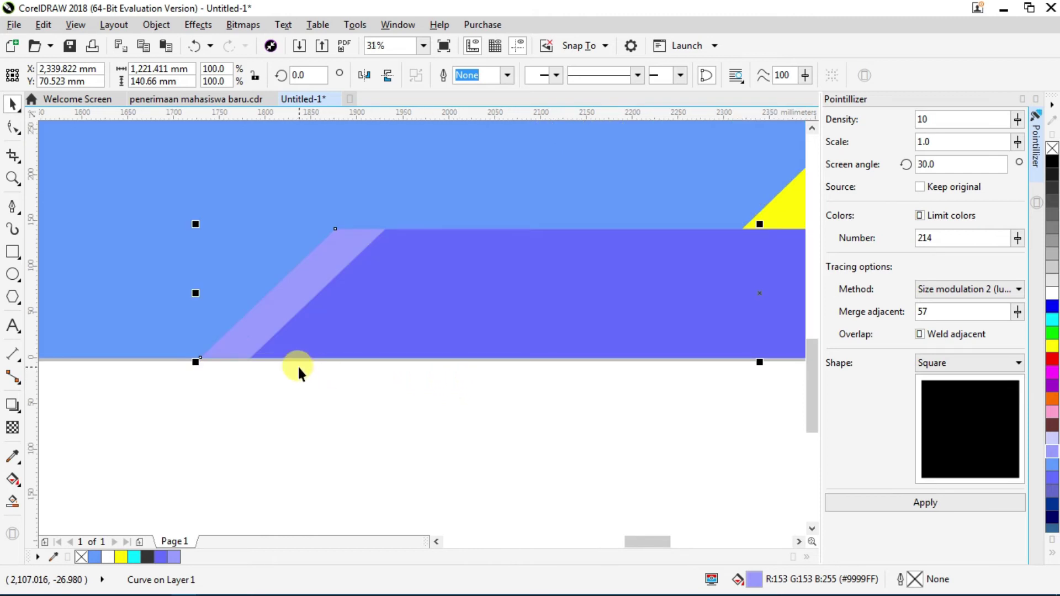
scroll(309, 403, down, 2)
click(309, 386)
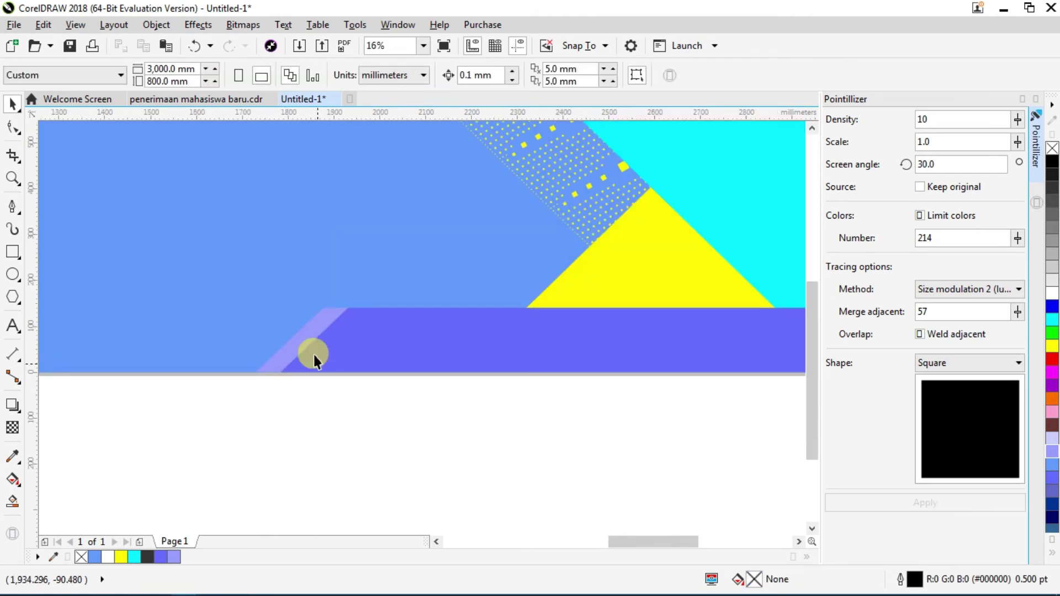
Step: Place a cyan #00FFFF copy behind both strips, offset about 52 mm further left and aligned to the banner's bottom edge
click(302, 333)
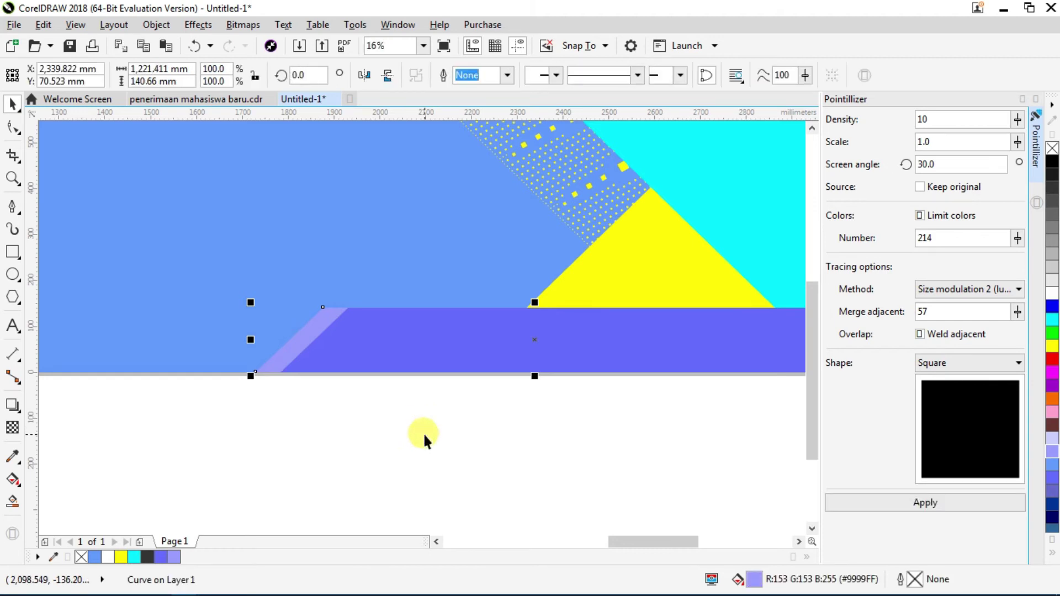
key(shift+Page_Up)
drag(533, 339, 512, 342)
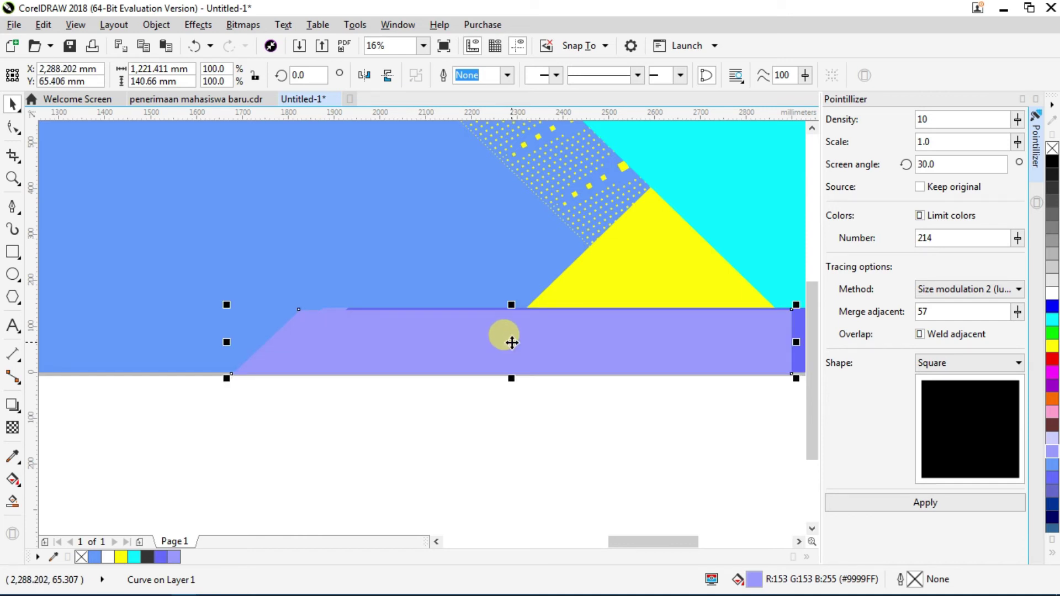
key(Up)
key(Up)
key(Up)
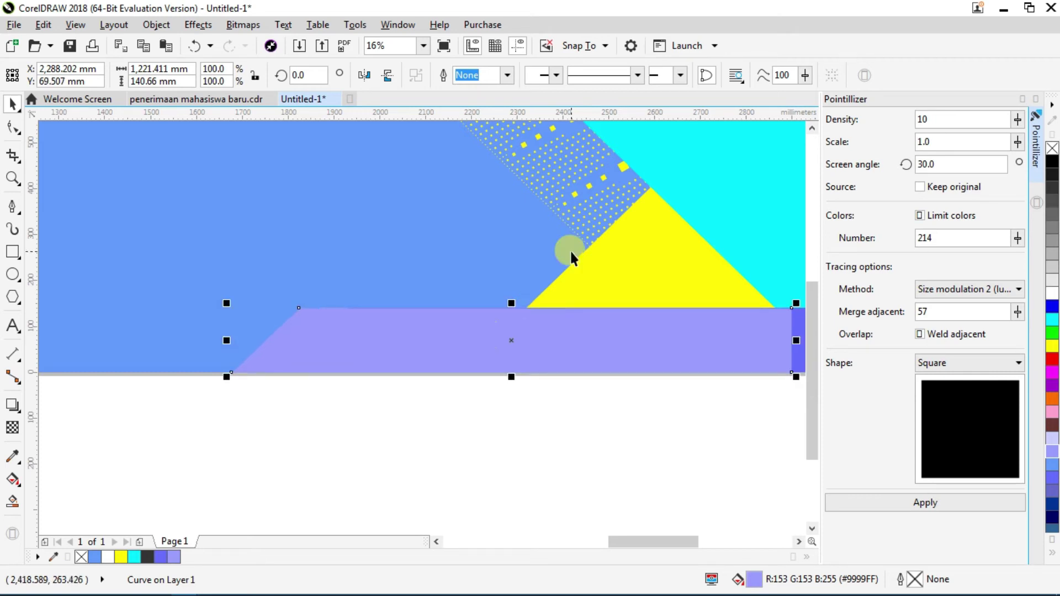
click(1051, 328)
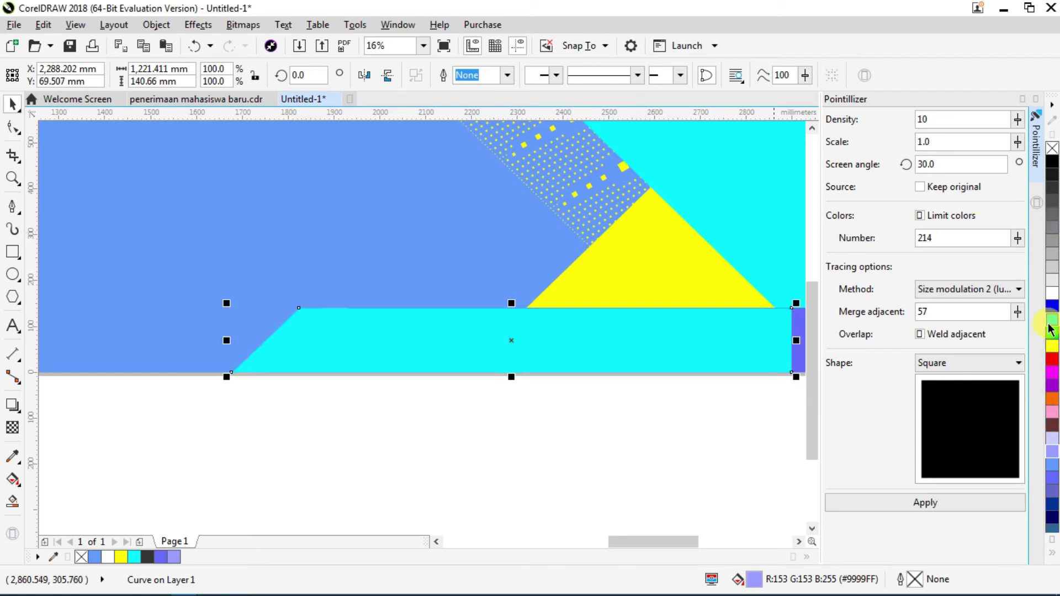
scroll(581, 469, down, 1)
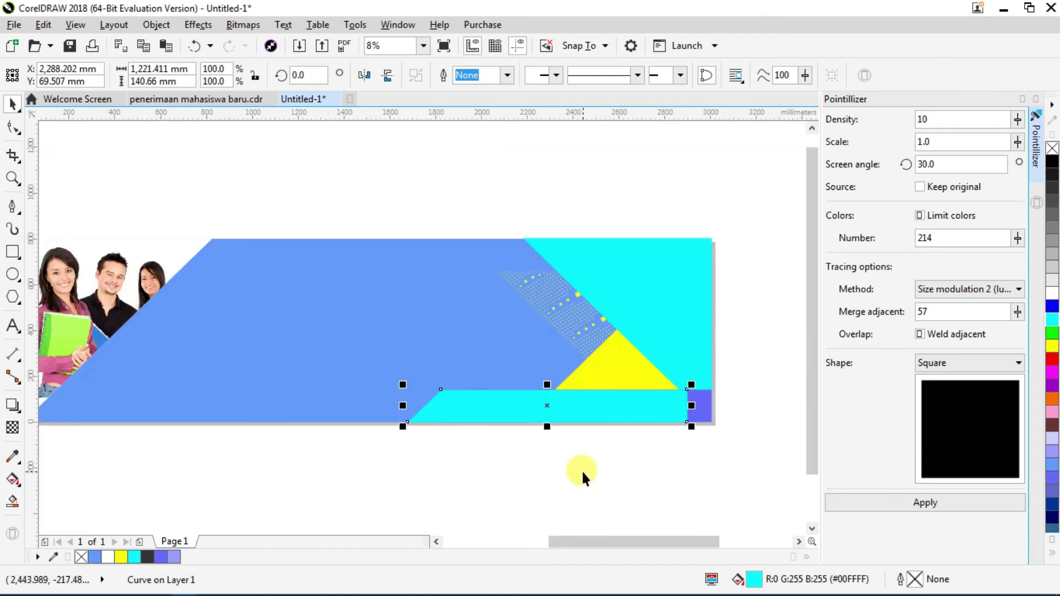
key(ctrl+Page_Down)
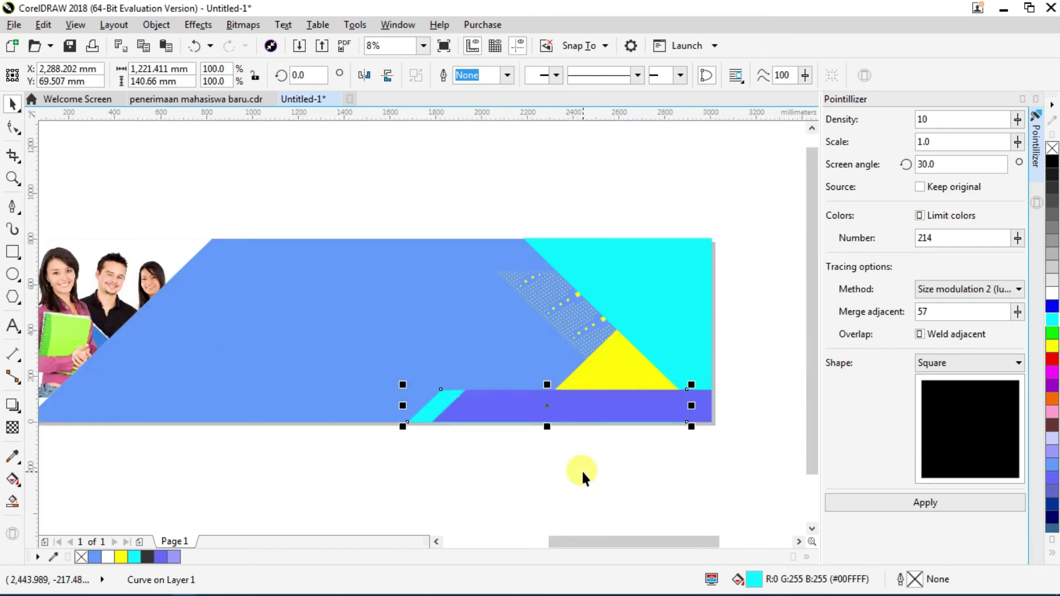
click(604, 475)
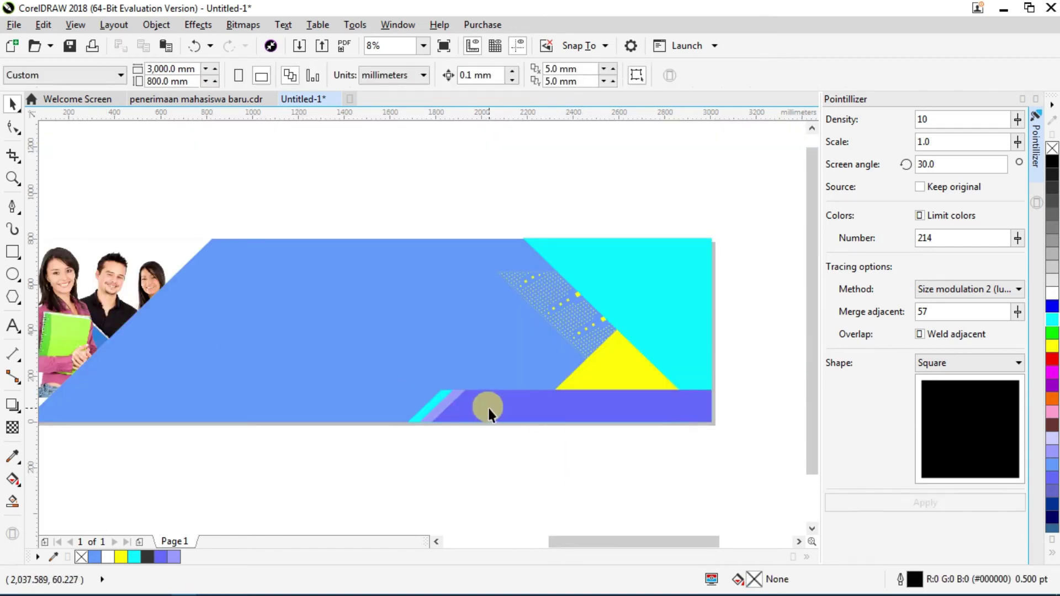
Step: Move the six-student picture onto the banner's right part and reduce it to about 985 × 701 mm
scroll(486, 409, up, 1)
scroll(486, 410, down, 1)
scroll(486, 410, down, 1)
drag(182, 425, 558, 354)
scroll(555, 379, up, 1)
scroll(555, 380, up, 1)
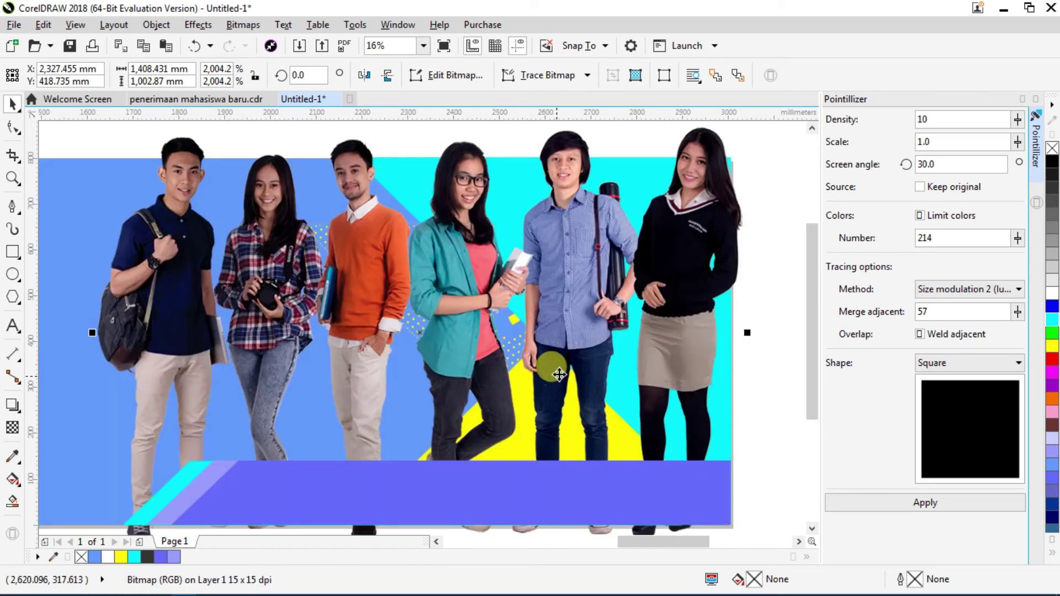
scroll(643, 306, down, 2)
scroll(647, 307, up, 1)
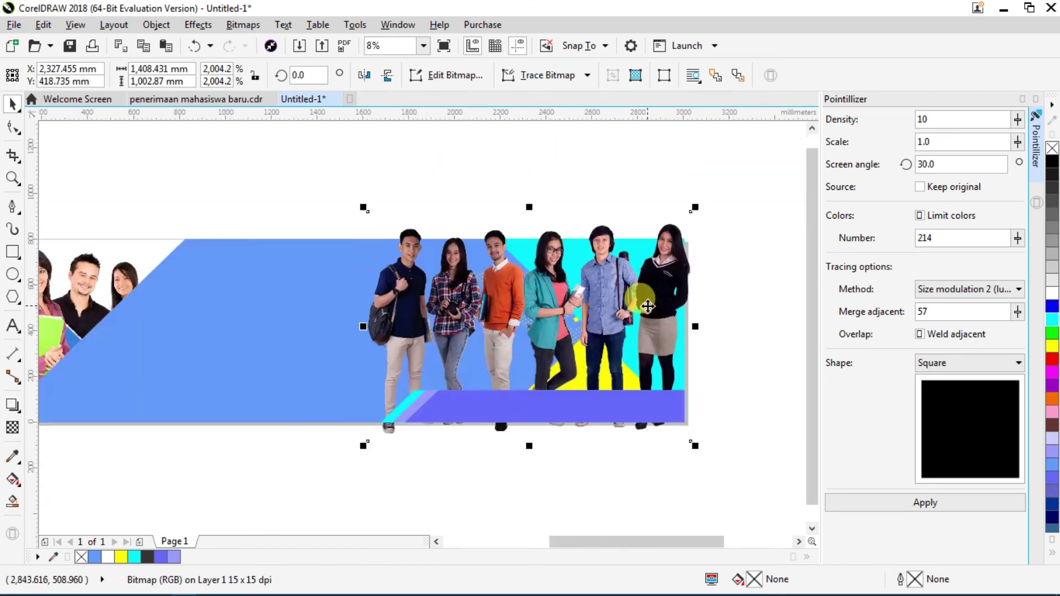
drag(694, 208, 598, 276)
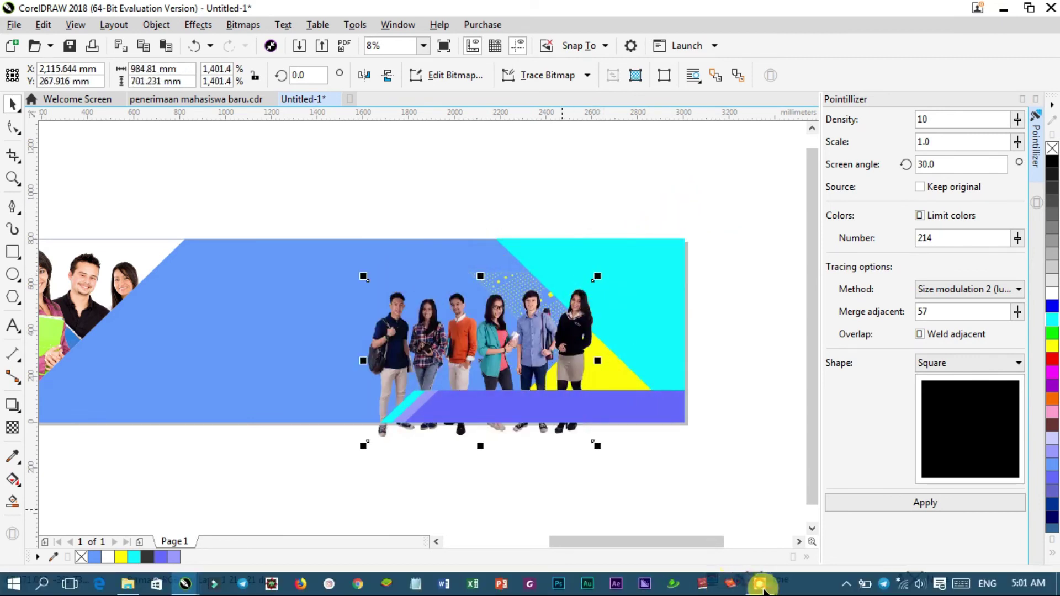
click(633, 584)
click(556, 553)
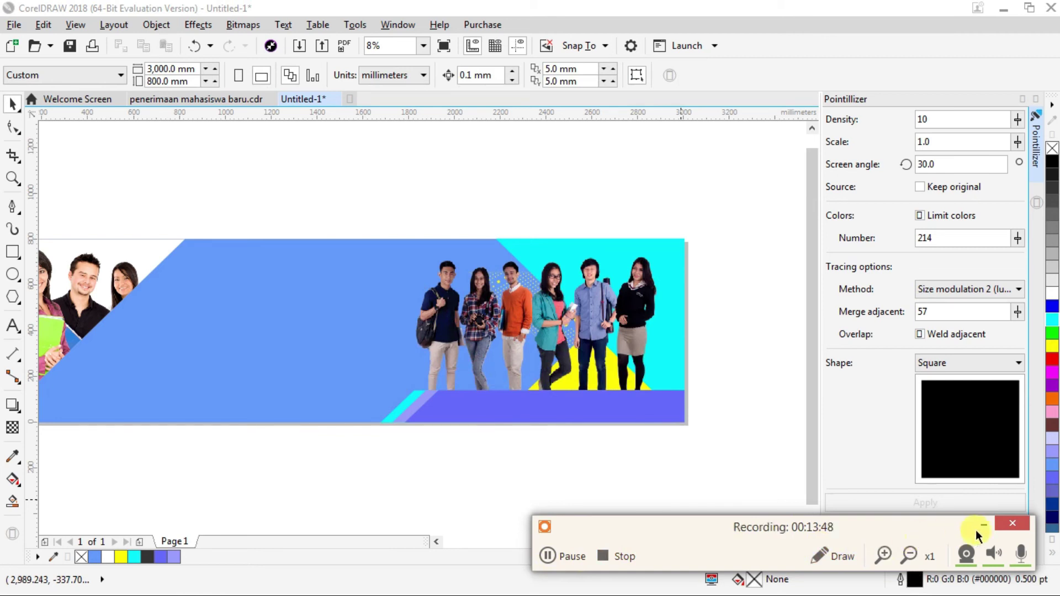
click(982, 525)
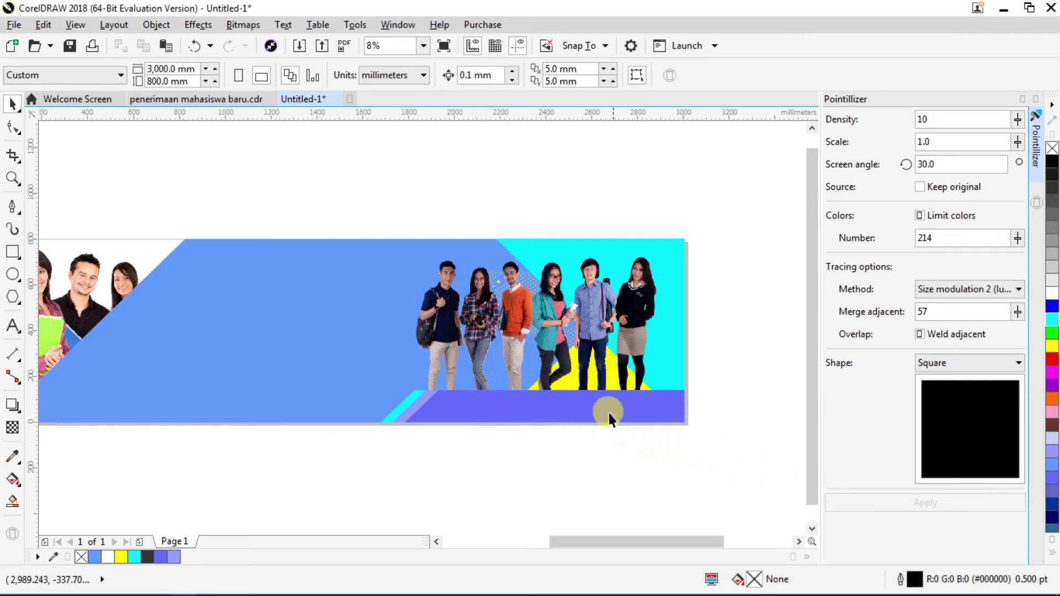
Step: Change the fill of the front strip below the six students to cyan
click(580, 407)
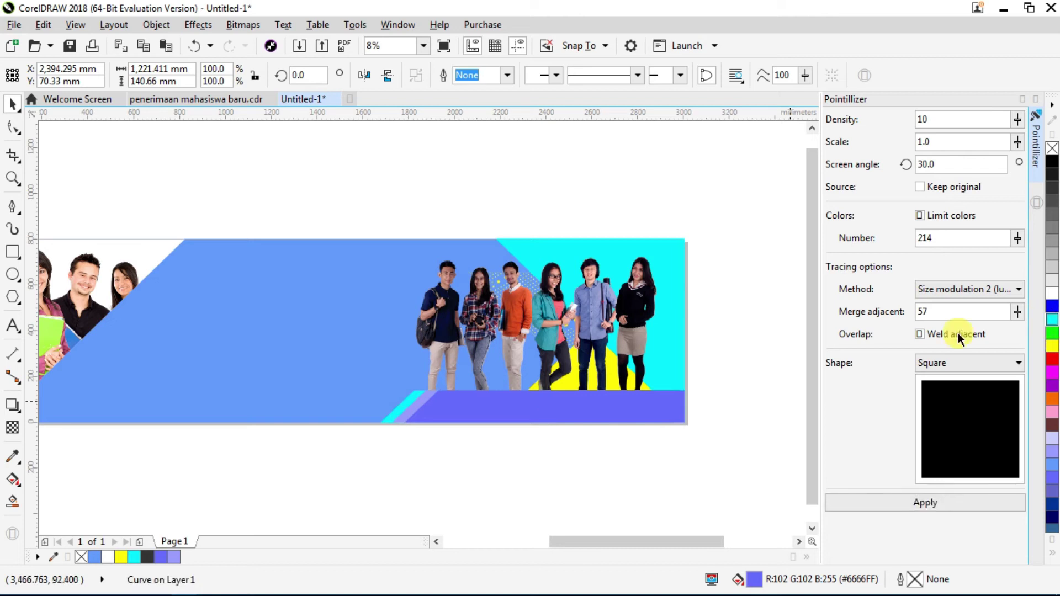
click(666, 451)
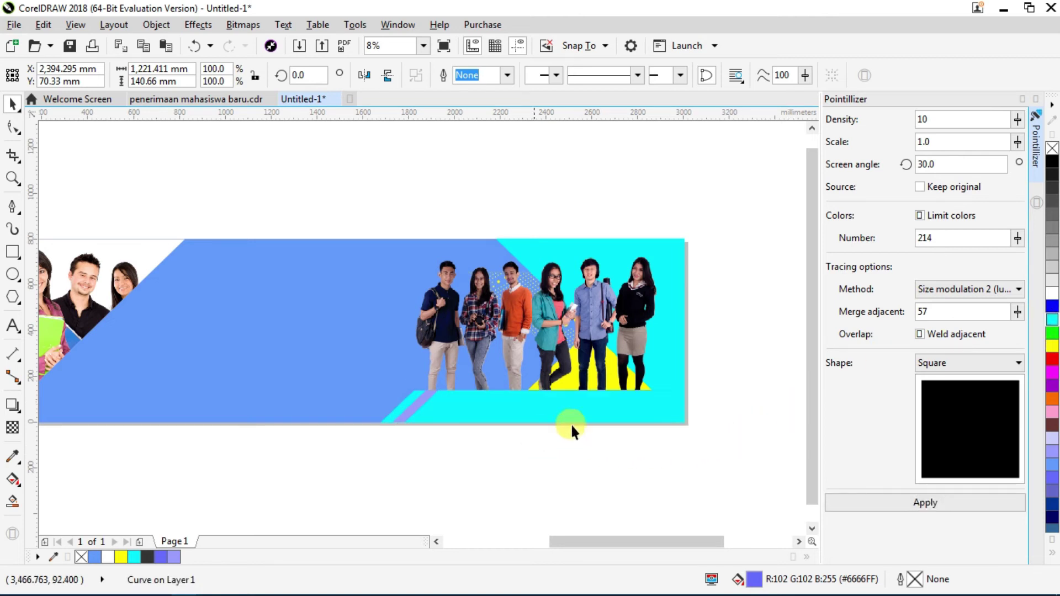
Step: Draw a circle about 1,043 mm in diameter, place it beside the banner's right end, and give it green #00FF00 fill without outline
scroll(250, 326, down, 2)
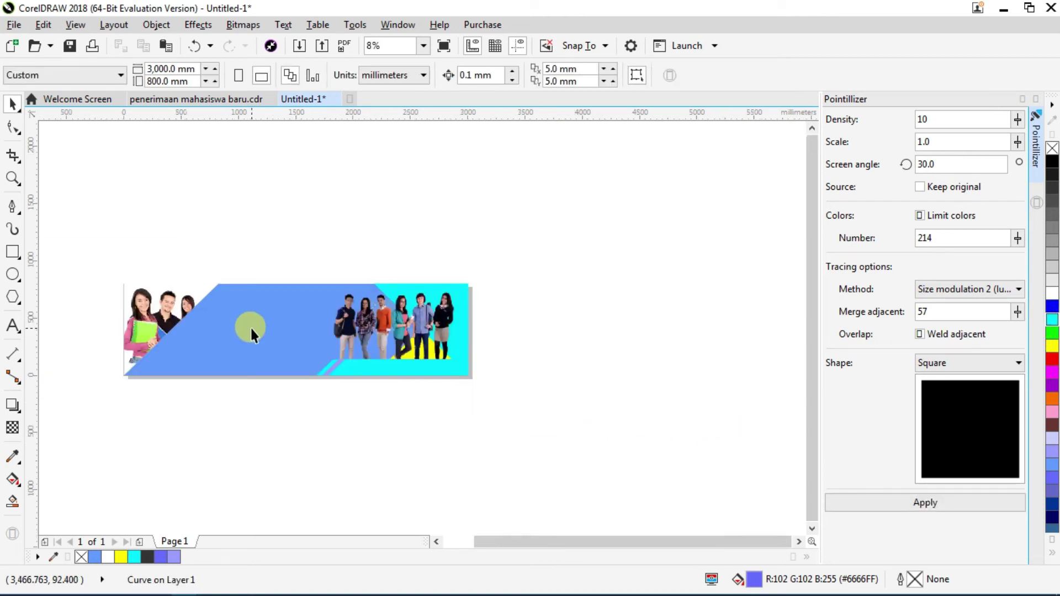
click(13, 275)
drag(132, 214, 253, 335)
click(13, 103)
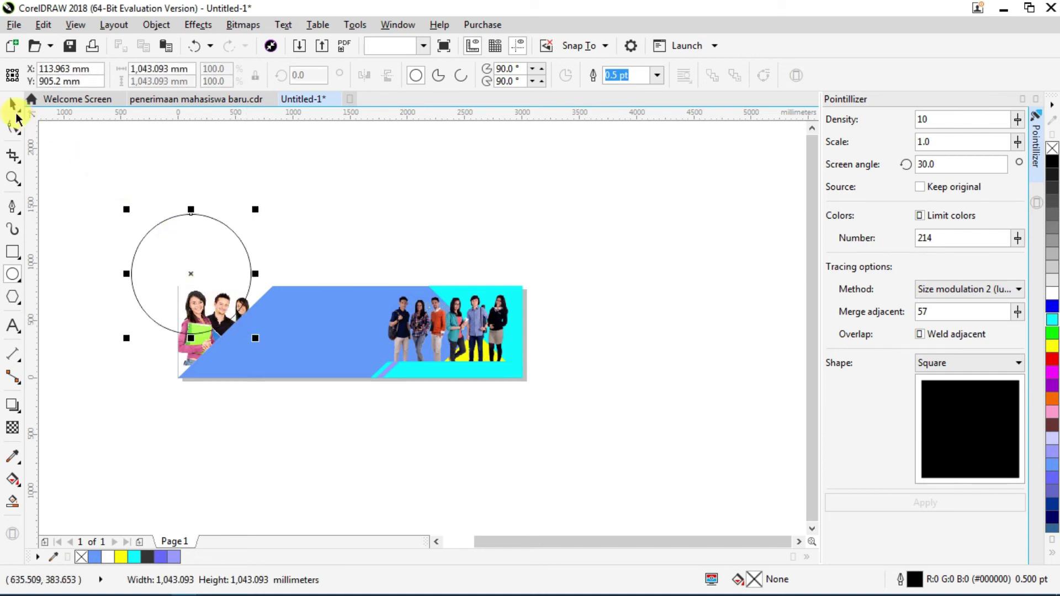
drag(185, 273, 613, 364)
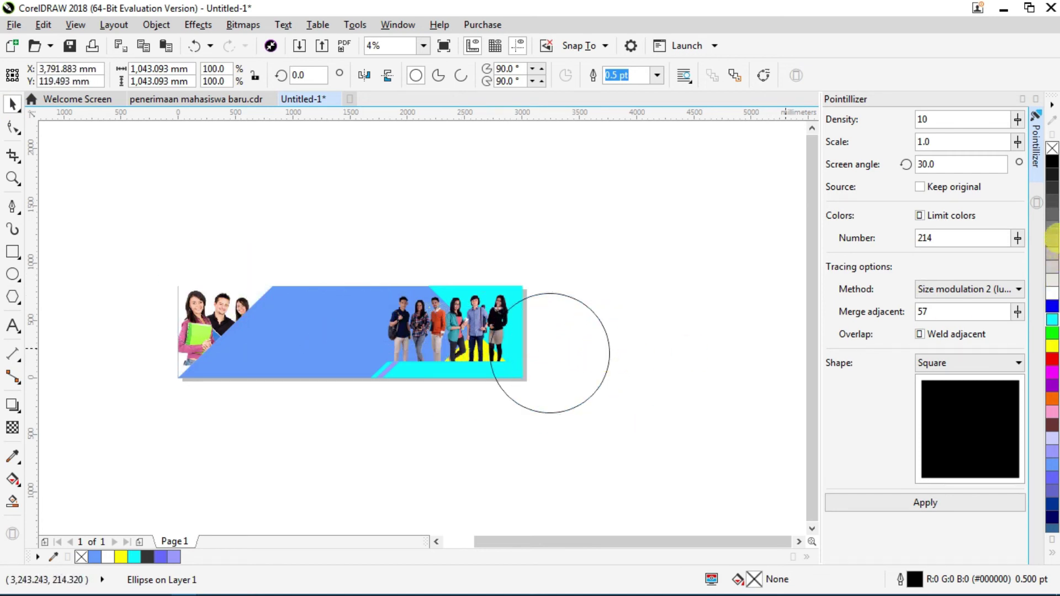
click(1053, 335)
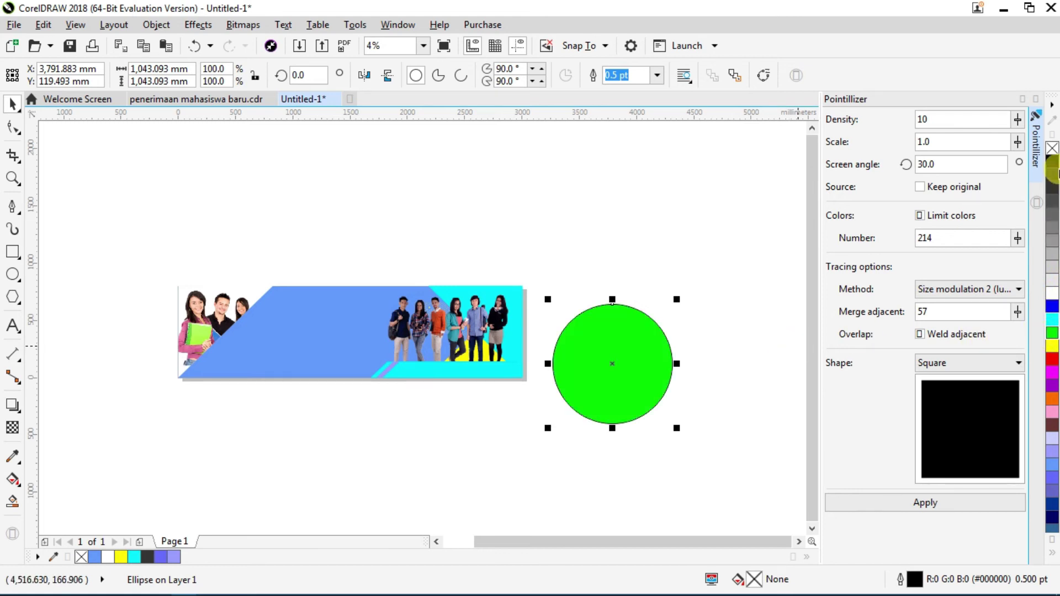
right_click(1053, 151)
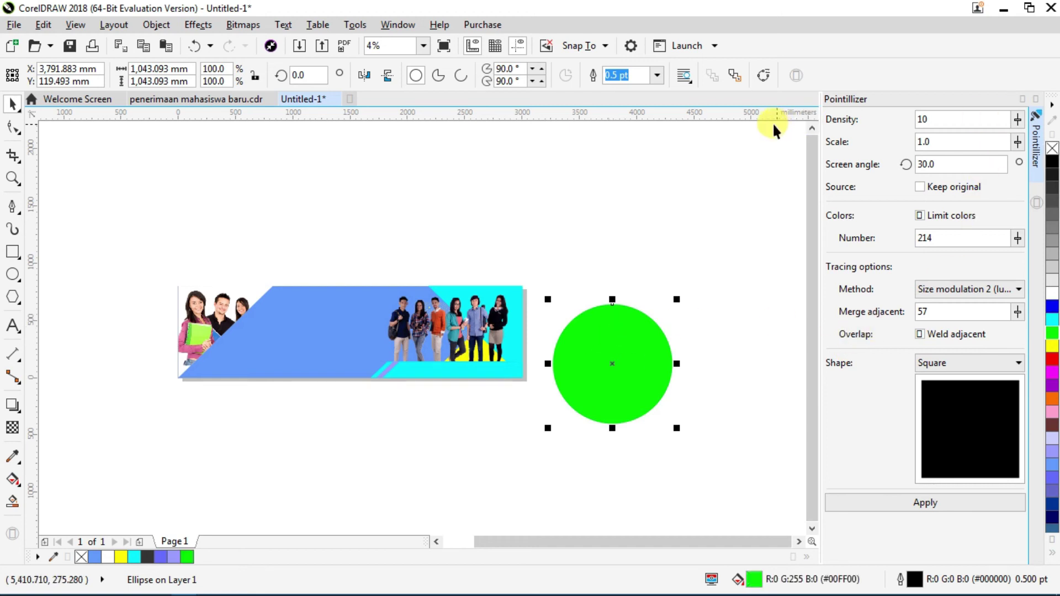
Step: Turn the green circle into a dot pattern with Pointillizer, using the Circle shape
click(996, 365)
click(980, 380)
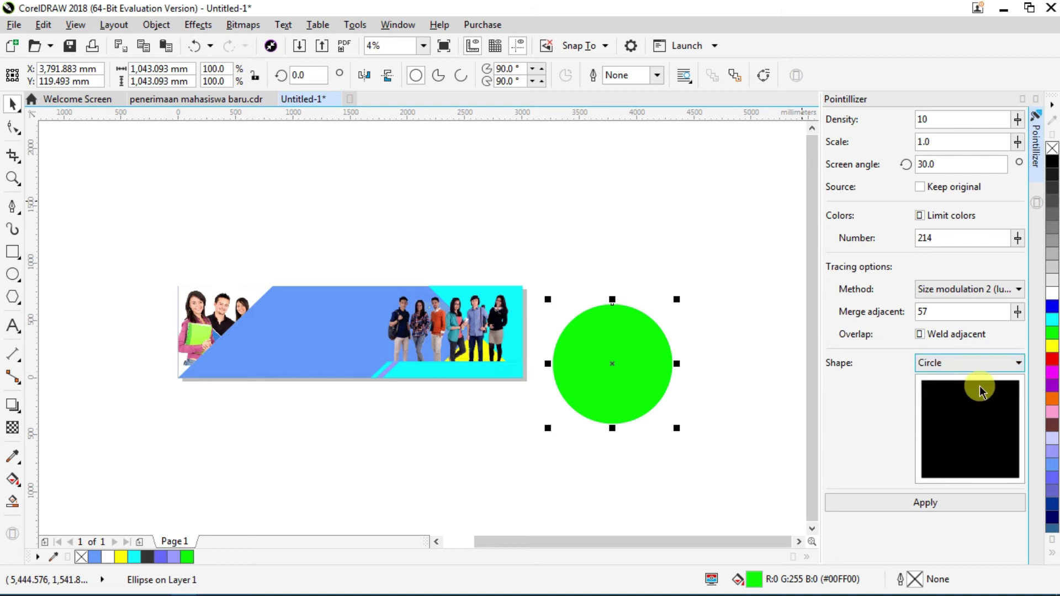
click(941, 503)
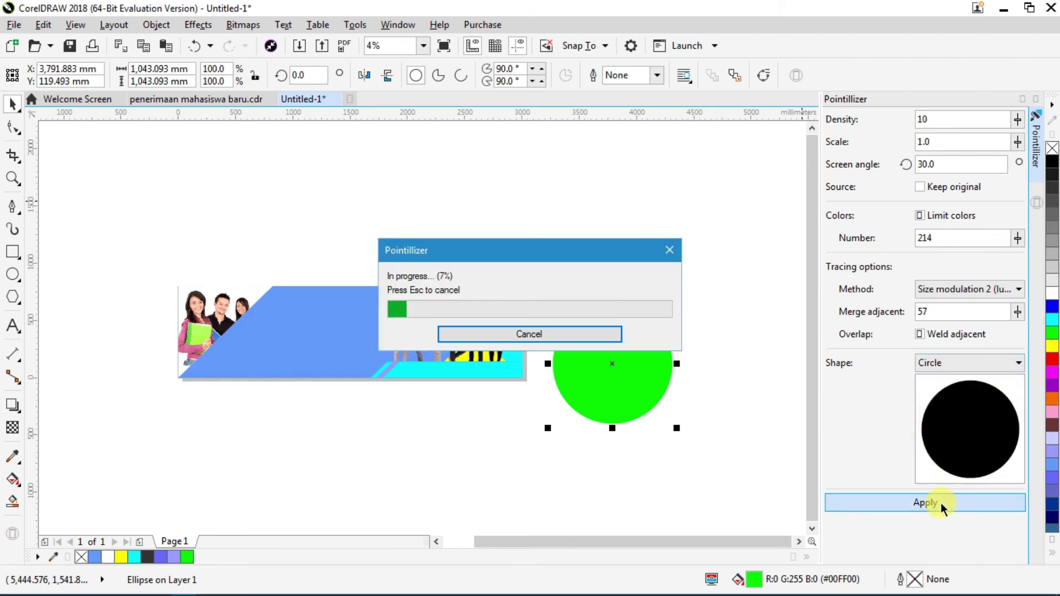
Step: Move the green dotted circle over the banner's lower edge, left of centre, and PowerClip it inside the banner
click(622, 346)
drag(622, 347, 279, 381)
right_click(279, 384)
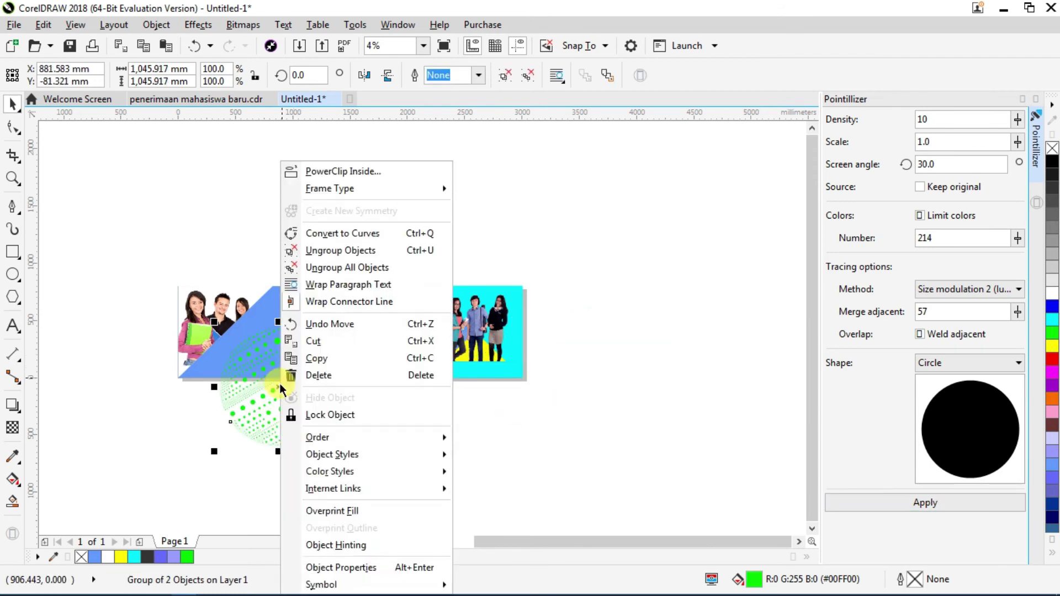
click(358, 172)
click(298, 298)
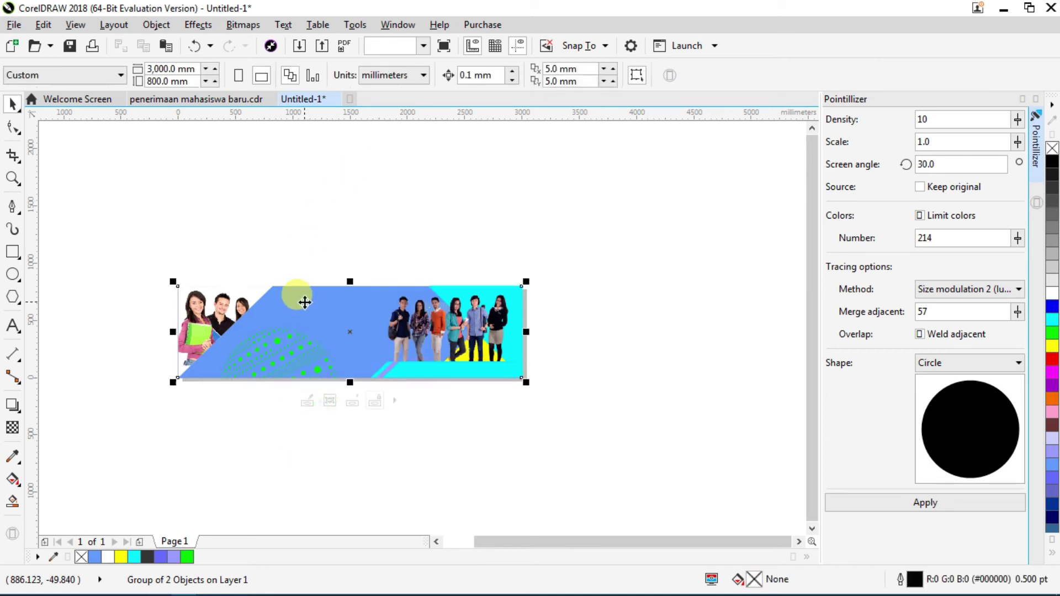
Step: Edit the banner's PowerClip contents, raise the dotted circle into the banner and enlarge it to about 1,236 mm in diameter
right_click(312, 353)
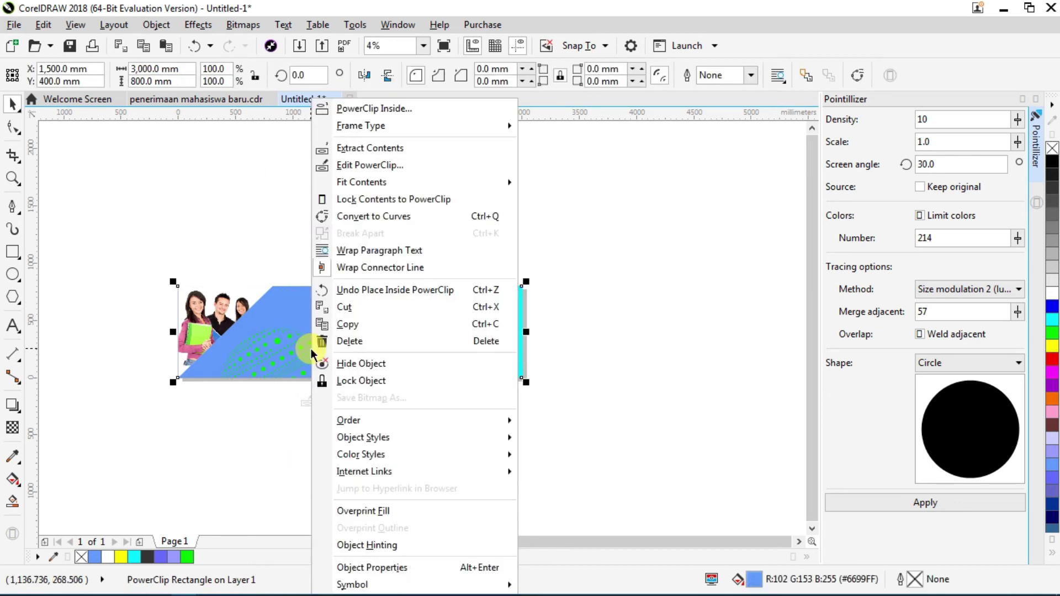
click(388, 171)
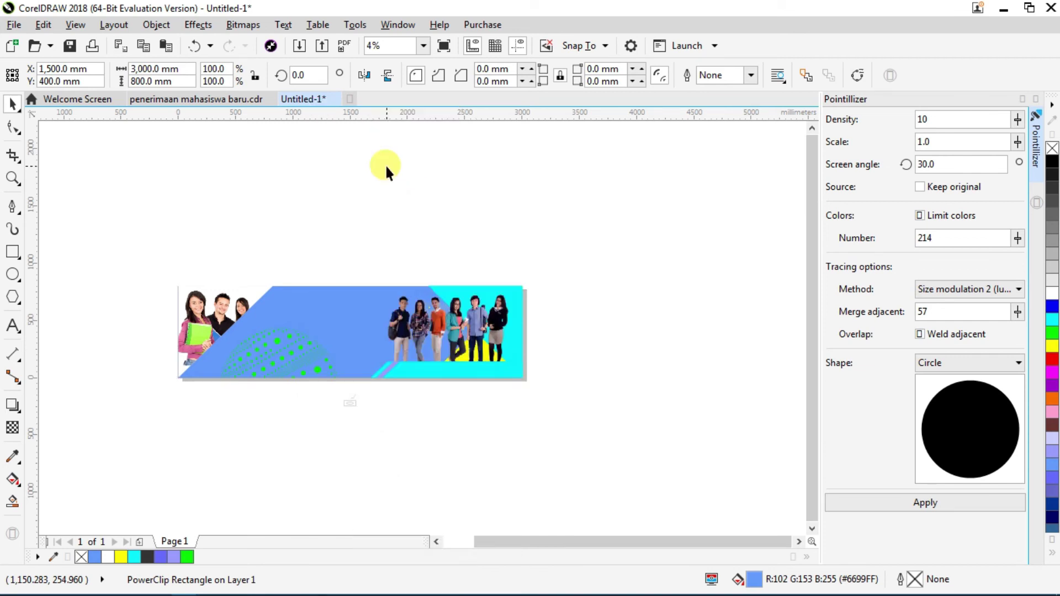
drag(289, 393, 310, 322)
click(291, 390)
key(Escape)
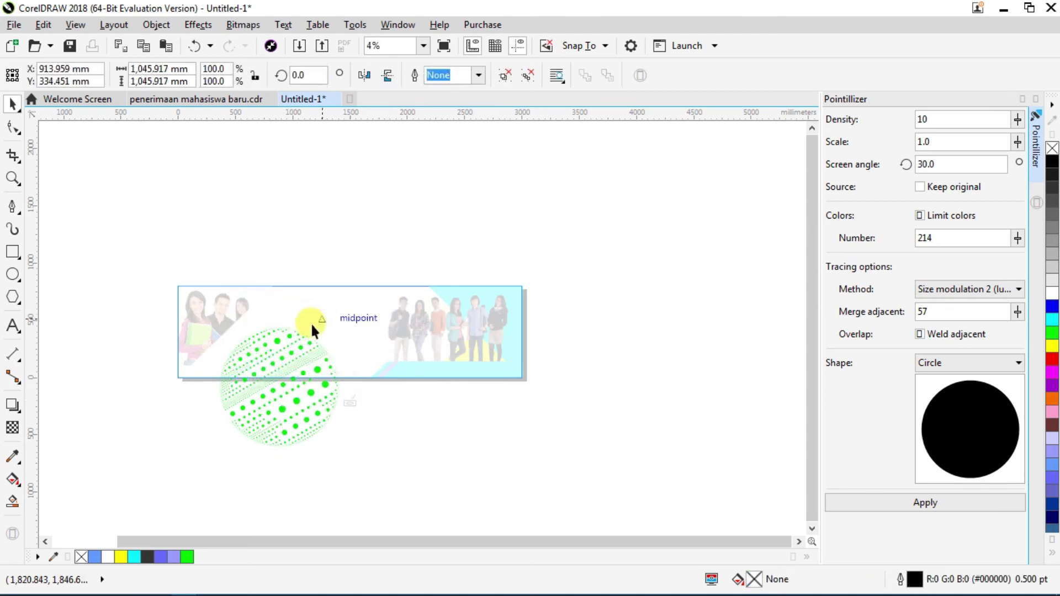
drag(277, 394, 280, 347)
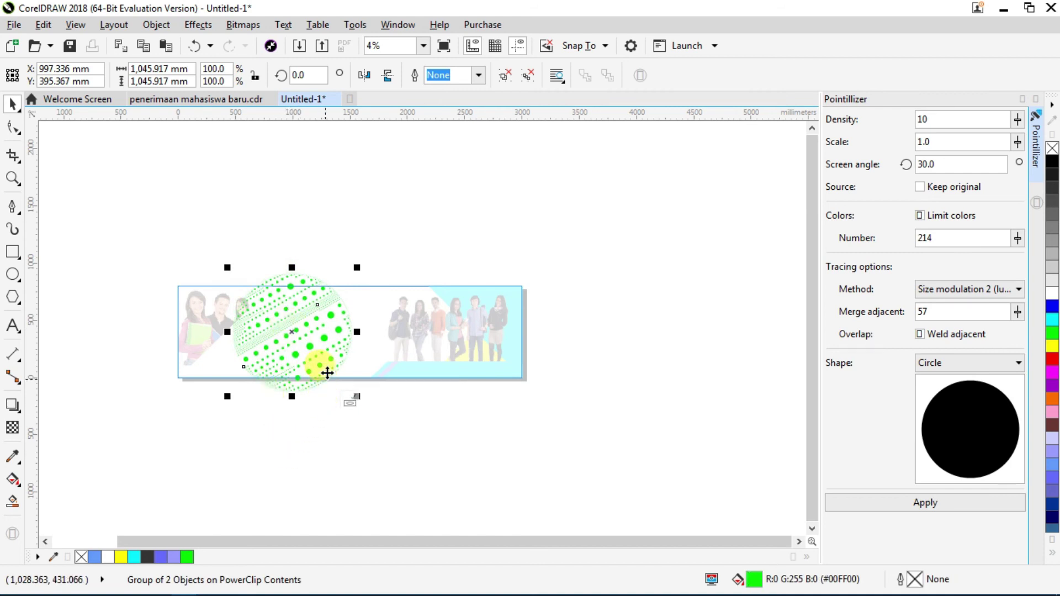
drag(357, 267, 395, 241)
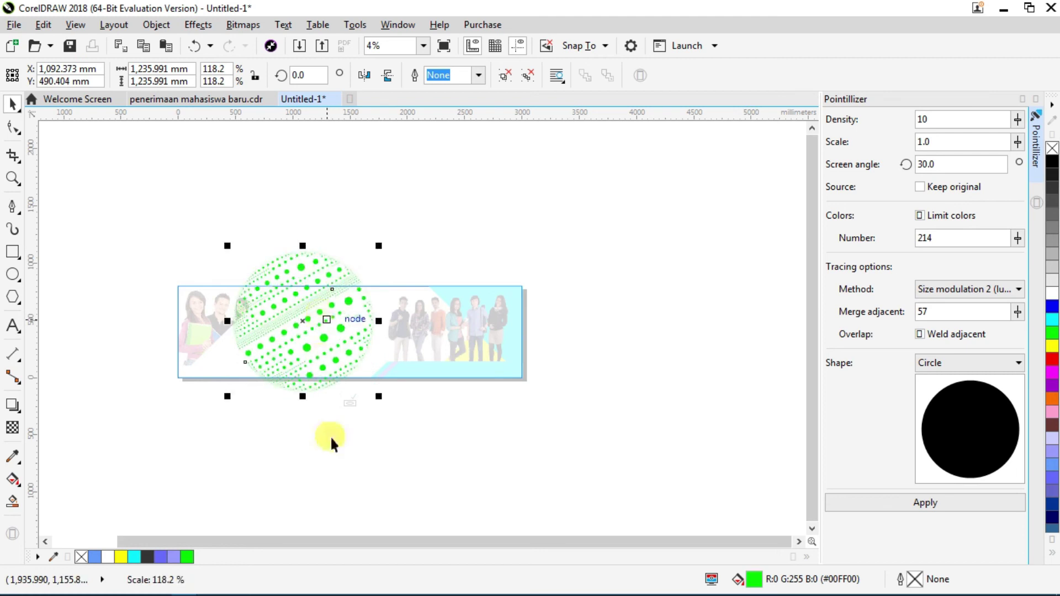
click(758, 585)
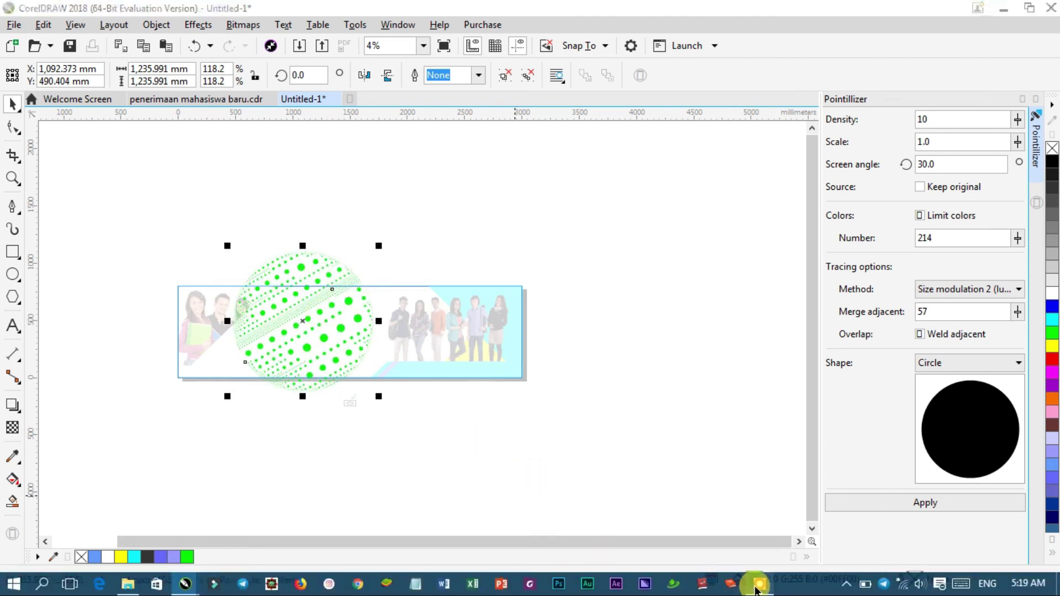
click(547, 556)
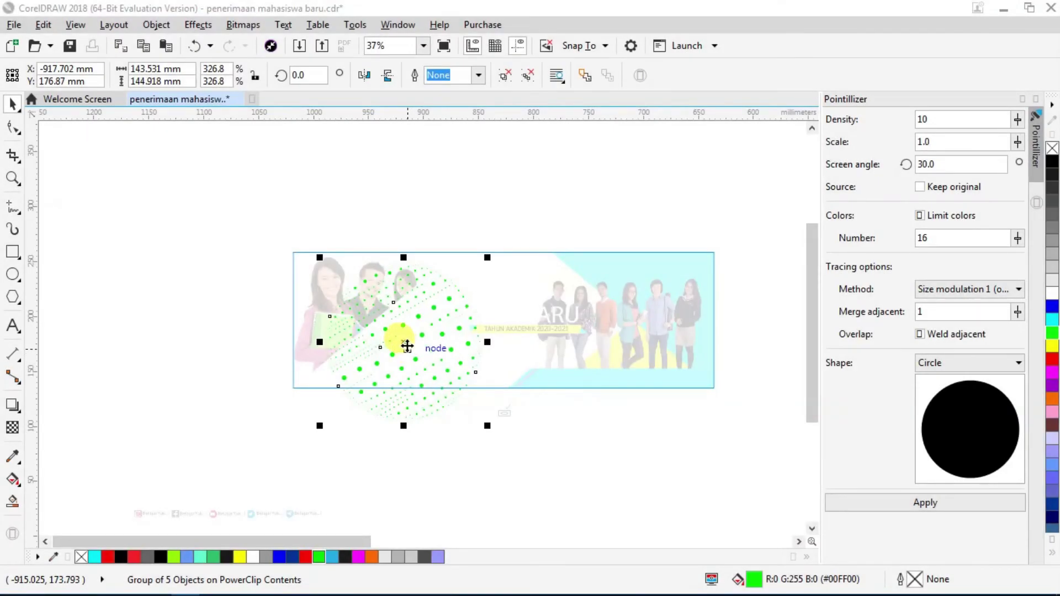
Step: Shift the dotted circle slightly up and right and give it a diagonal gradient fill from green to yellow
drag(412, 340, 423, 333)
scroll(423, 333, up, 3)
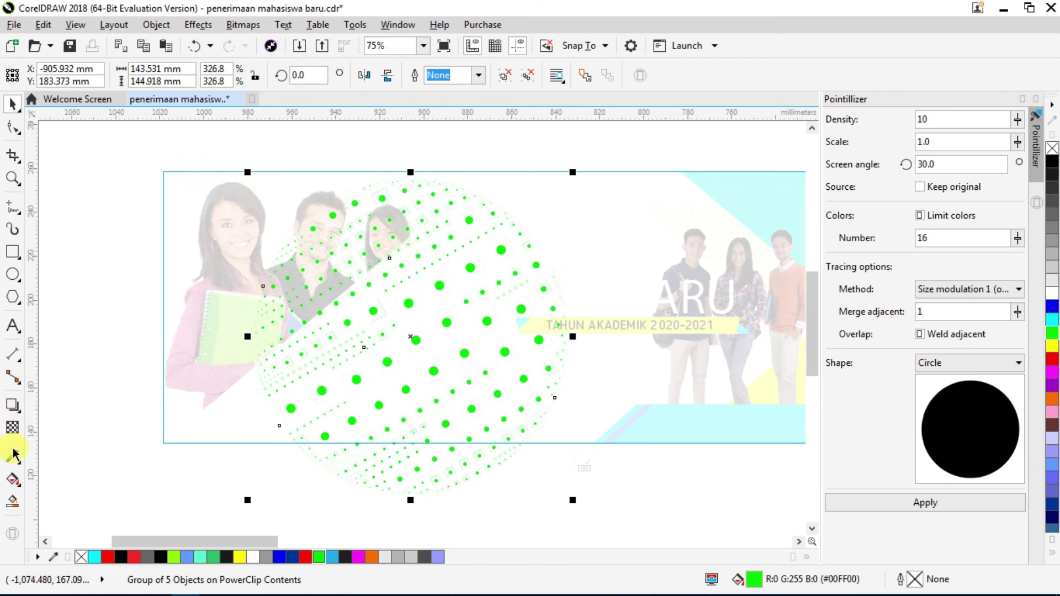
click(12, 479)
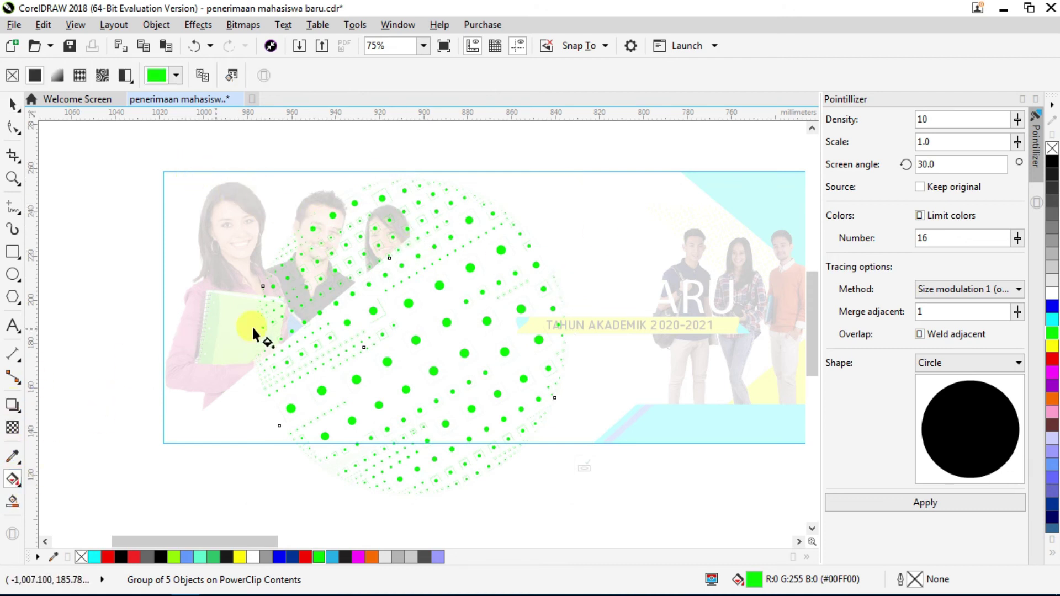
drag(412, 345, 461, 435)
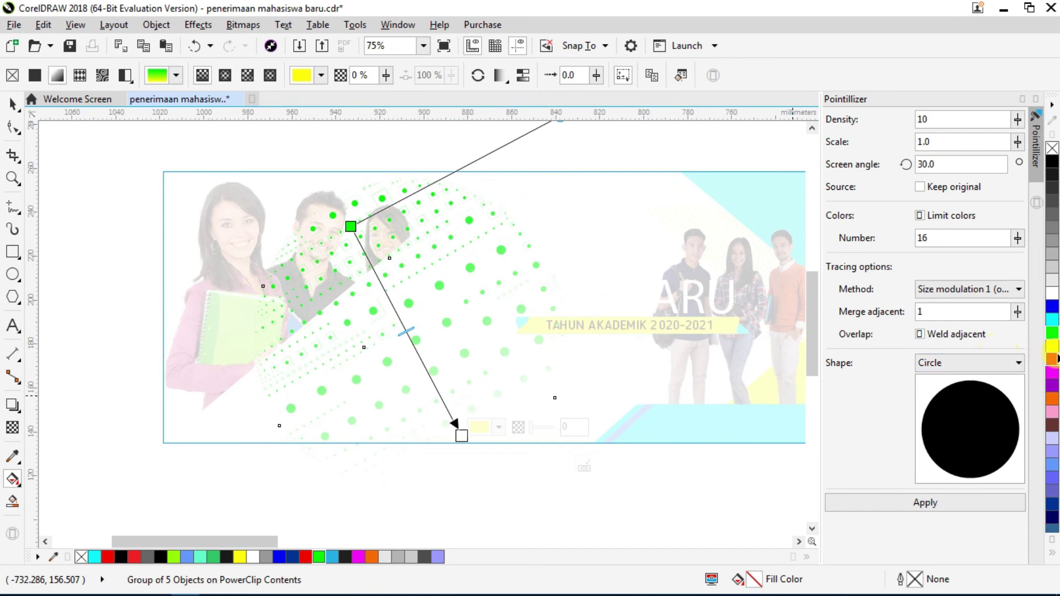
drag(1052, 346, 462, 436)
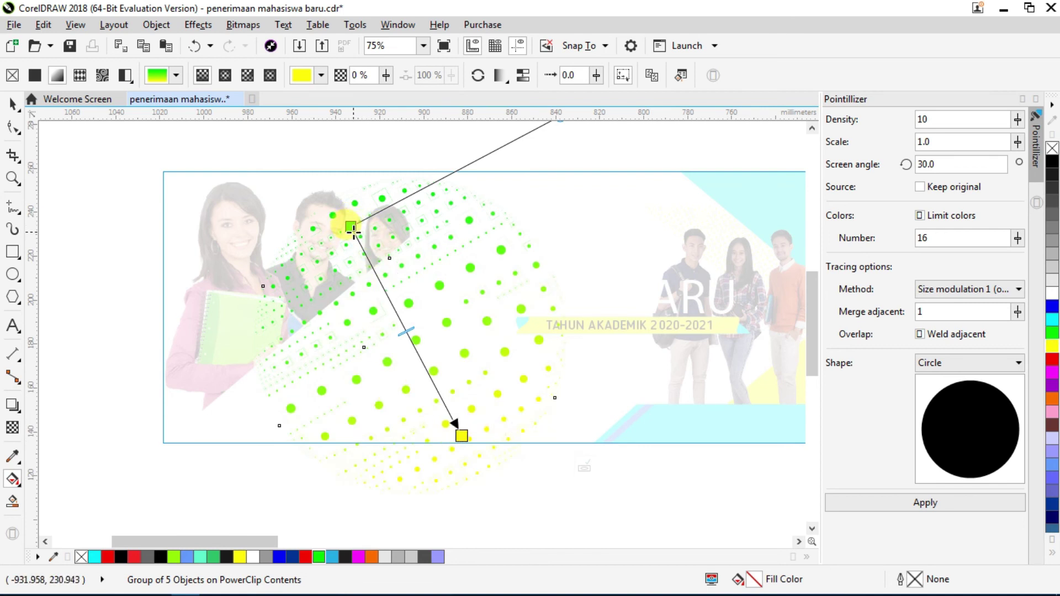
click(1052, 296)
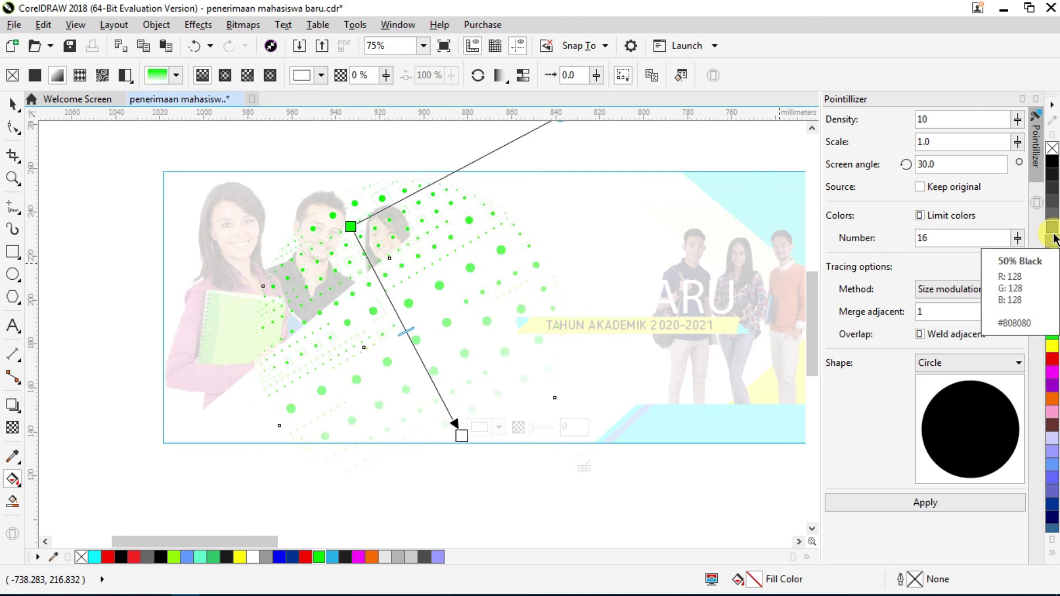
key(ctrl+z)
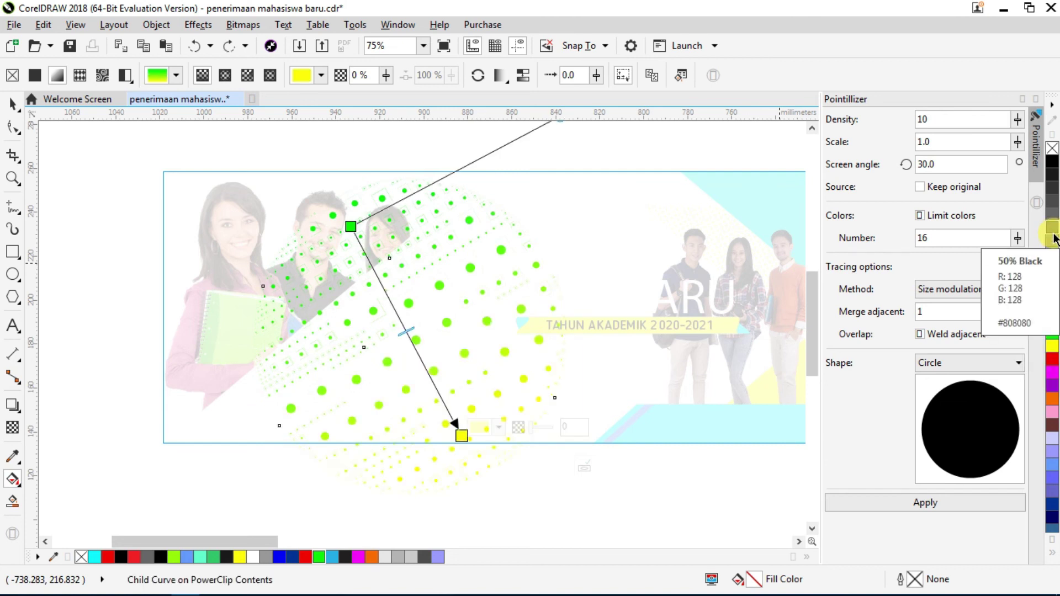
drag(1052, 199, 408, 330)
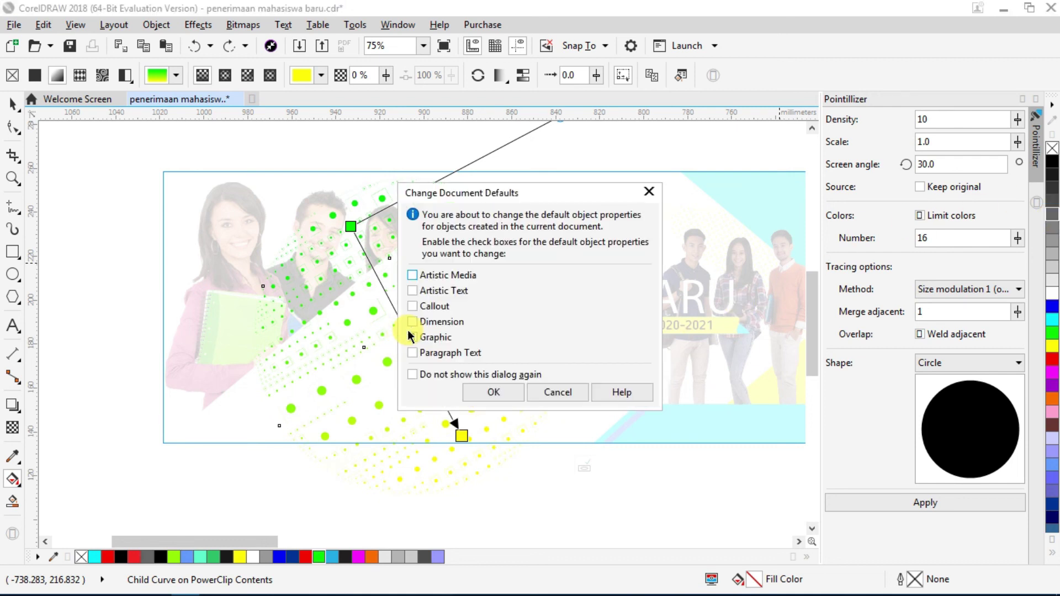
click(500, 389)
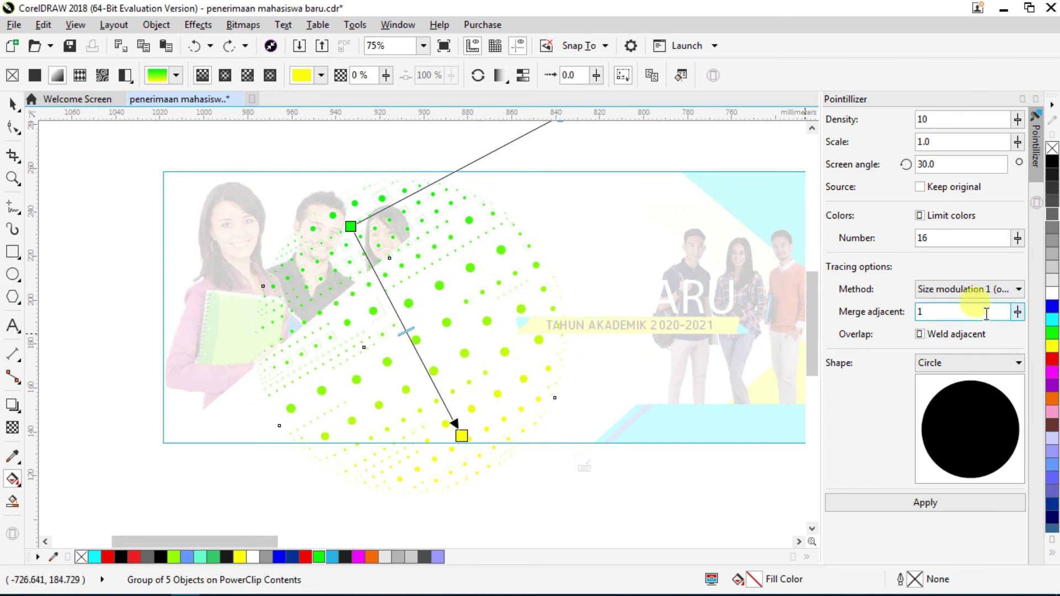
Step: Add a gray colour node midway along the dotted circle's gradient and finish editing the PowerClip contents
drag(1049, 258, 406, 332)
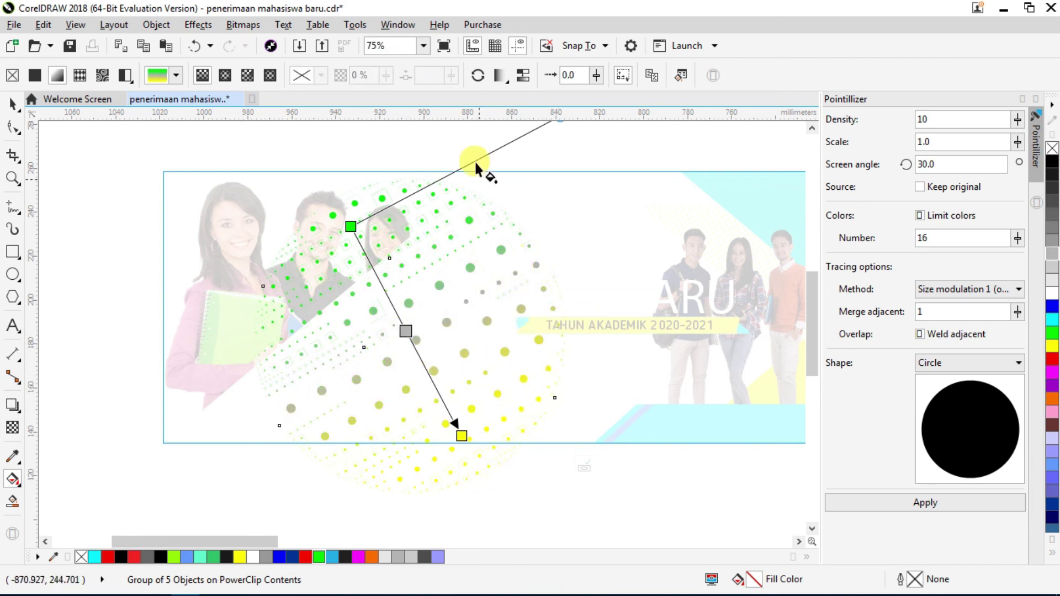
click(13, 104)
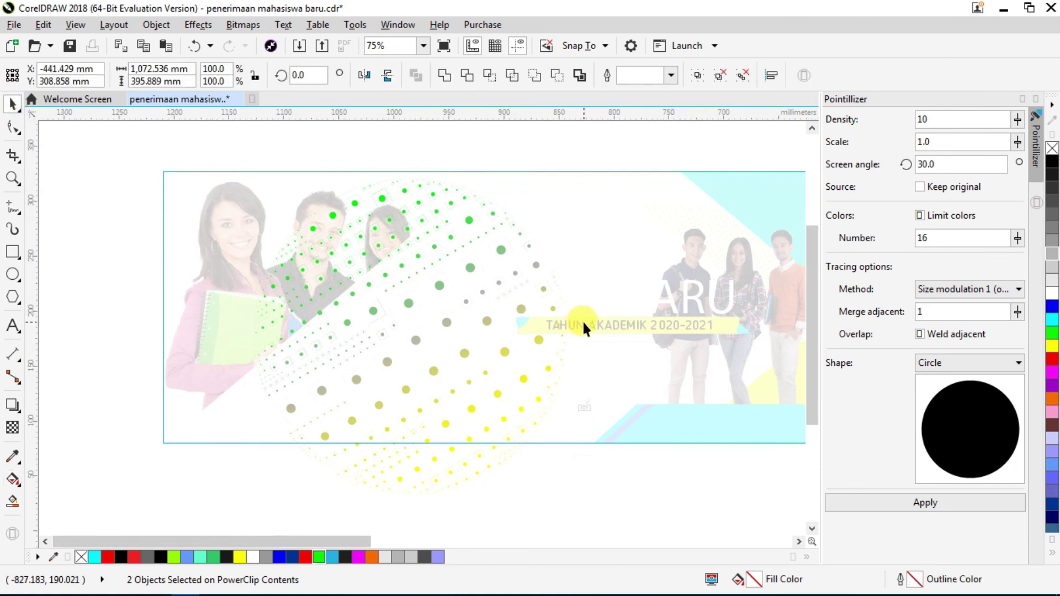
scroll(582, 320, down, 2)
click(602, 466)
click(585, 407)
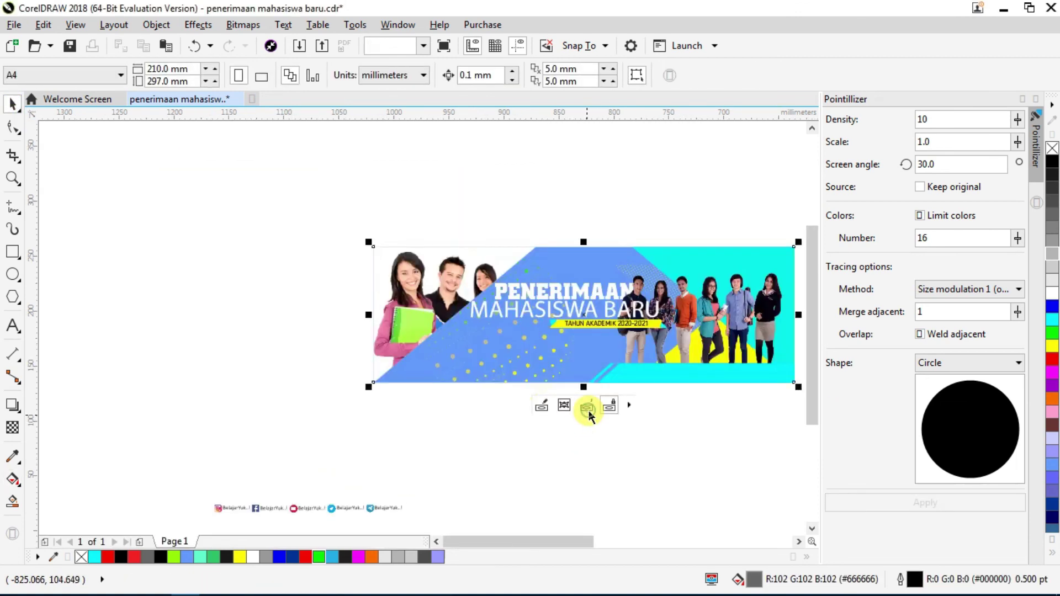
click(501, 460)
Step: Move the row of BelajarYuk..! social media icons and labels to just below the banner
scroll(522, 354, up, 2)
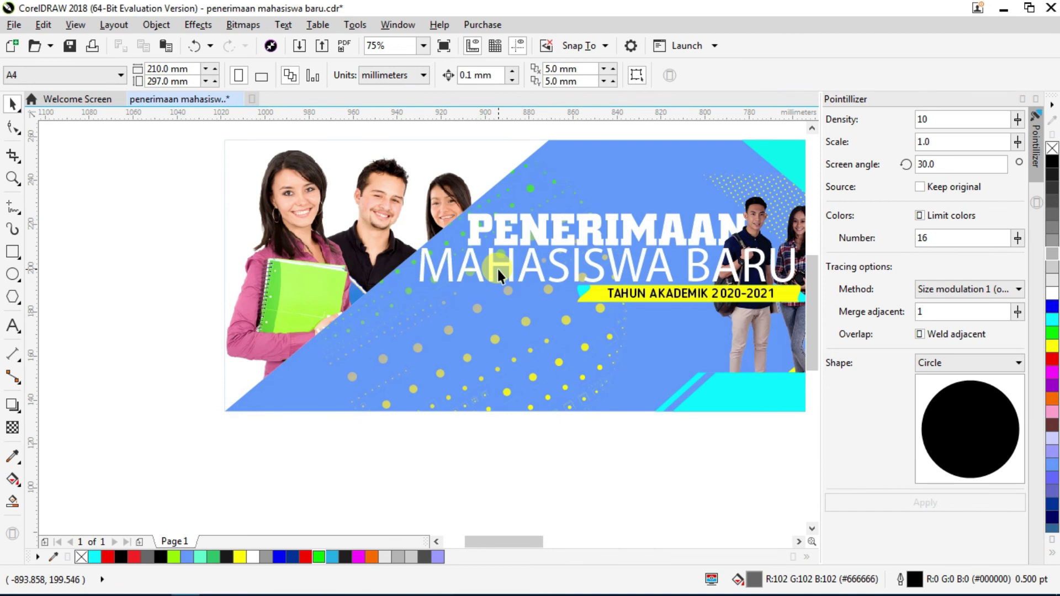
scroll(497, 267, down, 2)
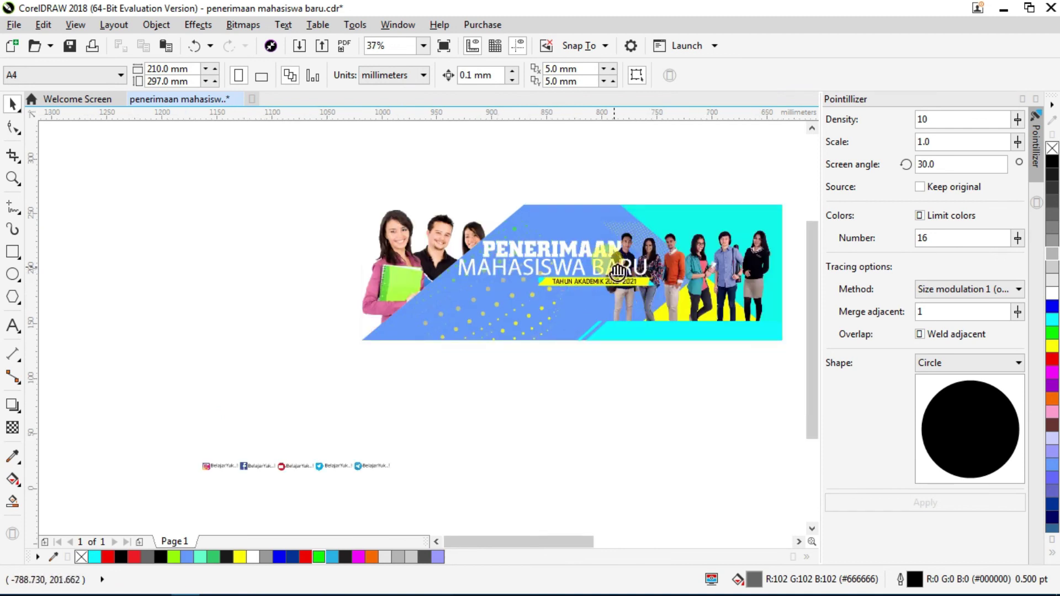
drag(618, 271, 557, 273)
scroll(505, 279, up, 2)
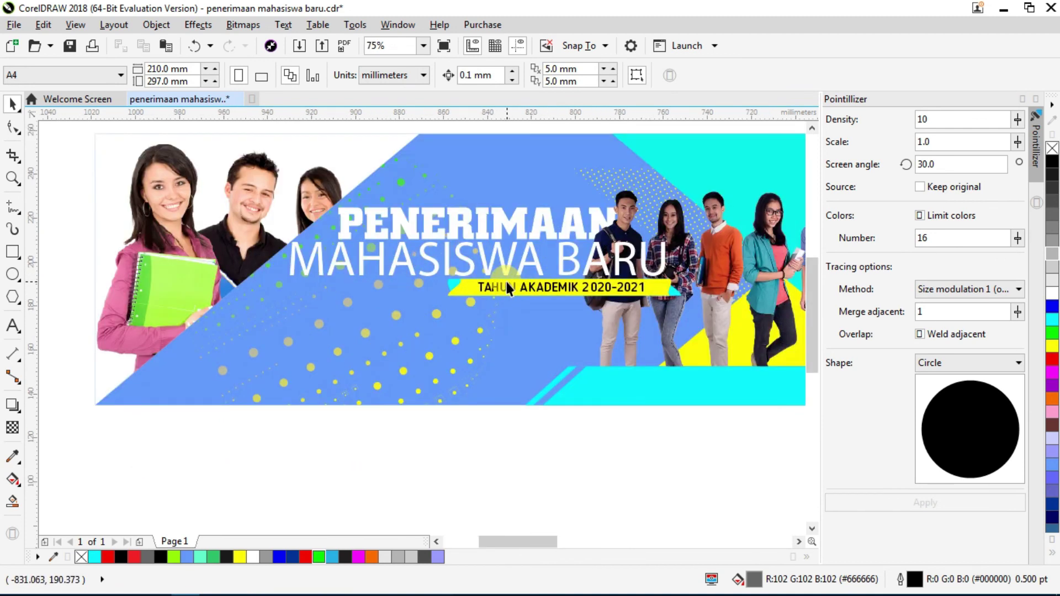
scroll(572, 268, down, 2)
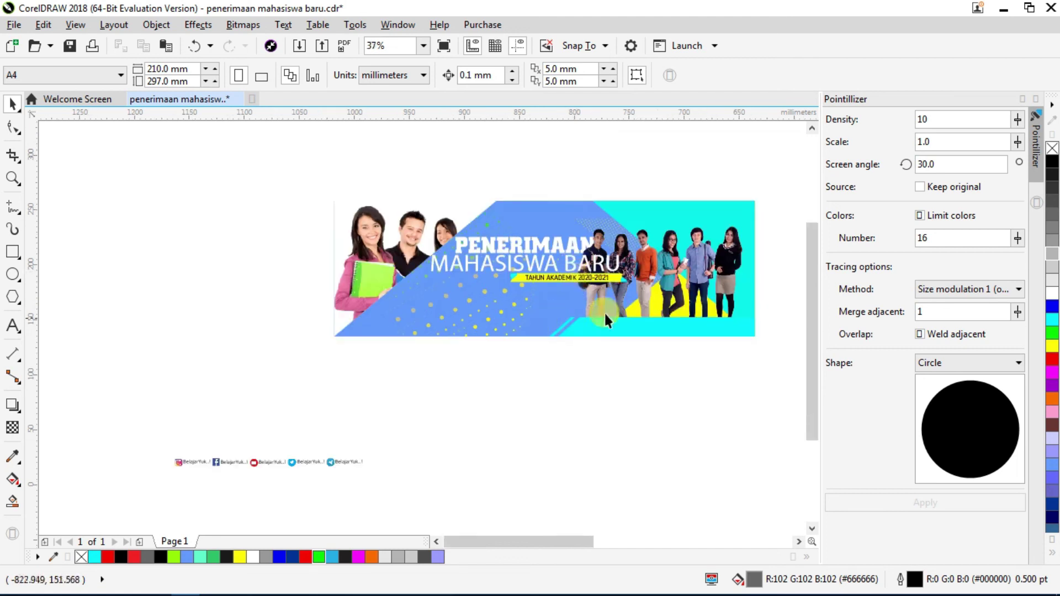
drag(440, 485, 103, 412)
drag(267, 464, 583, 420)
click(580, 488)
scroll(585, 439, up, 2)
scroll(585, 439, up, 2)
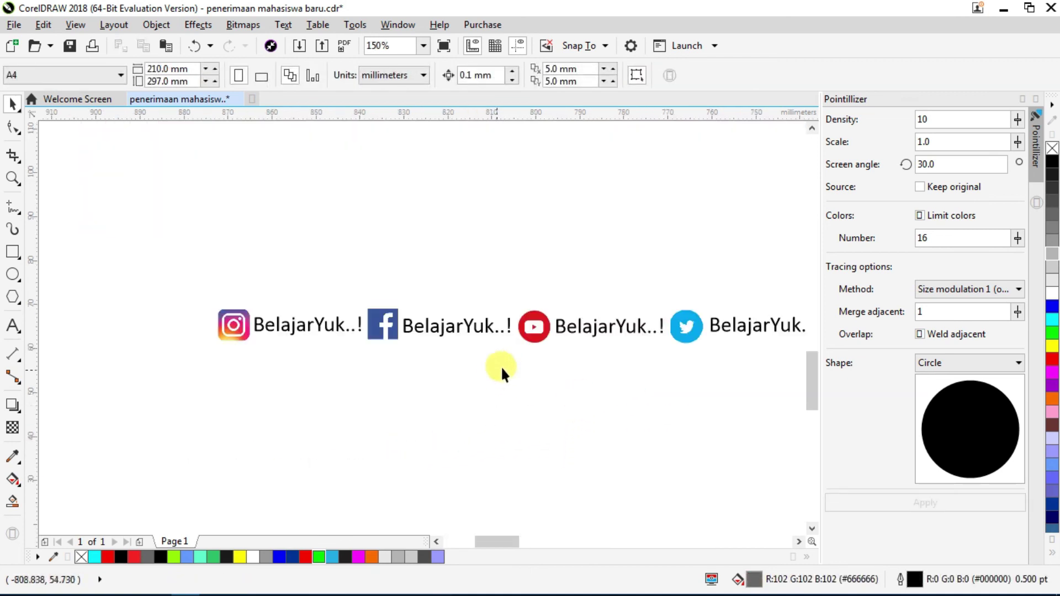
scroll(425, 338, down, 2)
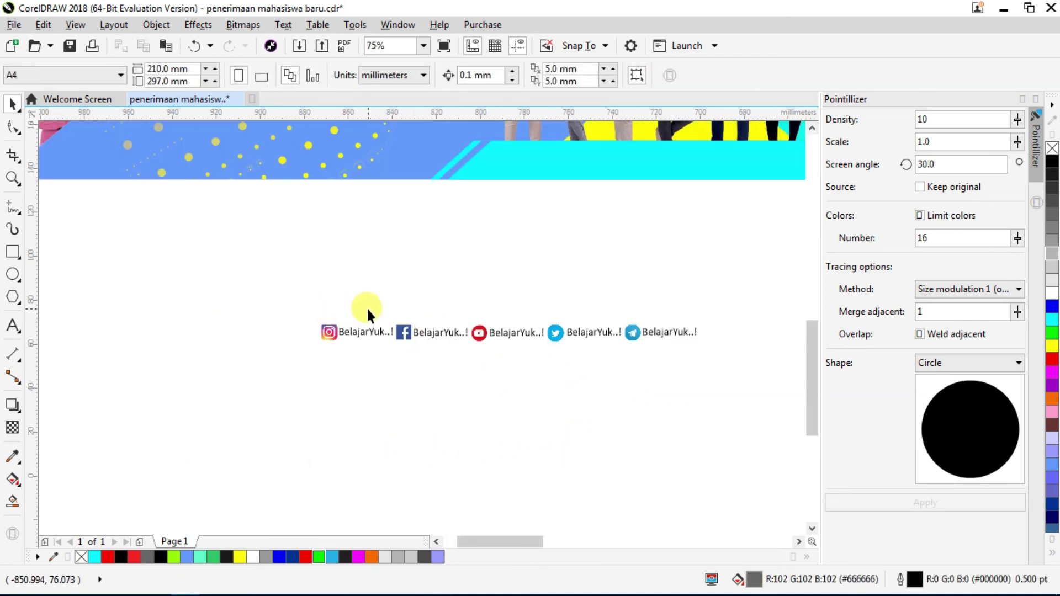
Step: Place the whole row of social media icons and labels within the cyan strip along the banner's bottom edge
drag(310, 299, 724, 394)
drag(515, 333, 662, 166)
scroll(627, 180, down, 2)
scroll(607, 203, up, 2)
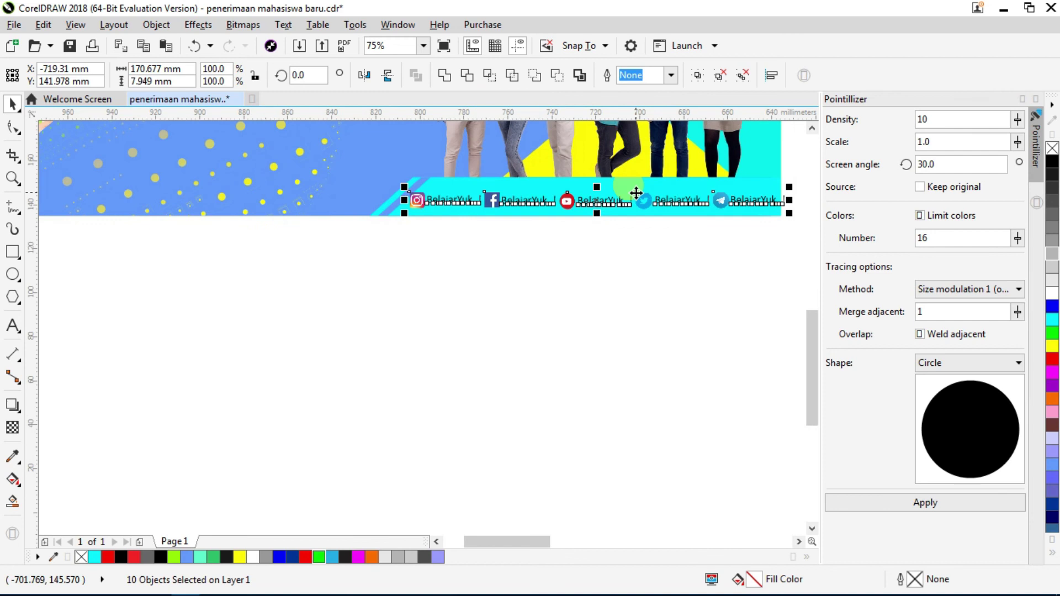
drag(620, 204, 607, 209)
click(624, 292)
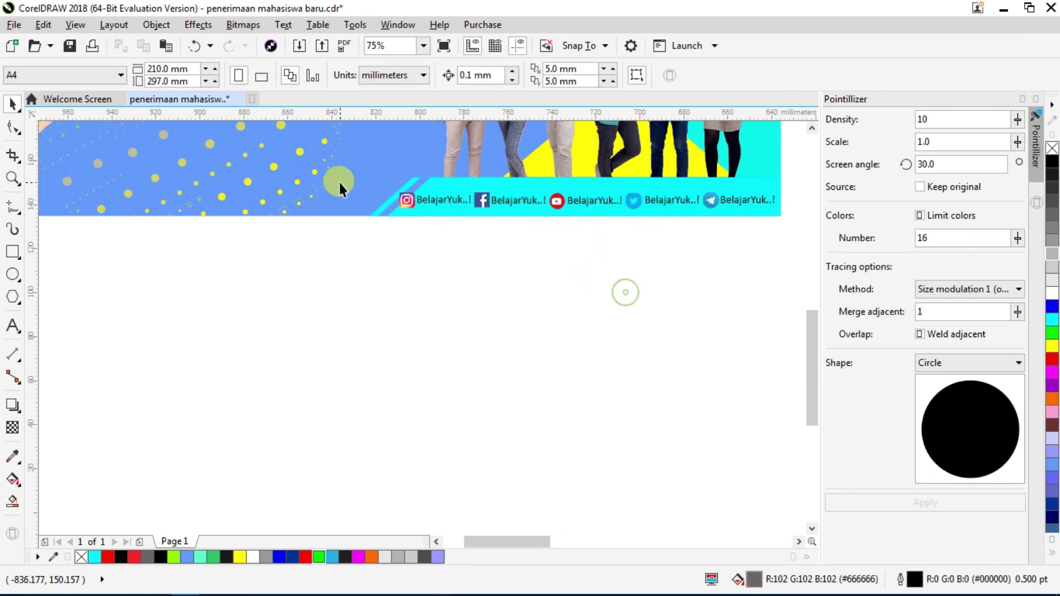
Step: Examine the finished banner's title, student photos, dot pattern and social media strip, close up and as a whole
scroll(337, 181, down, 1)
drag(334, 181, 476, 289)
scroll(441, 249, up, 2)
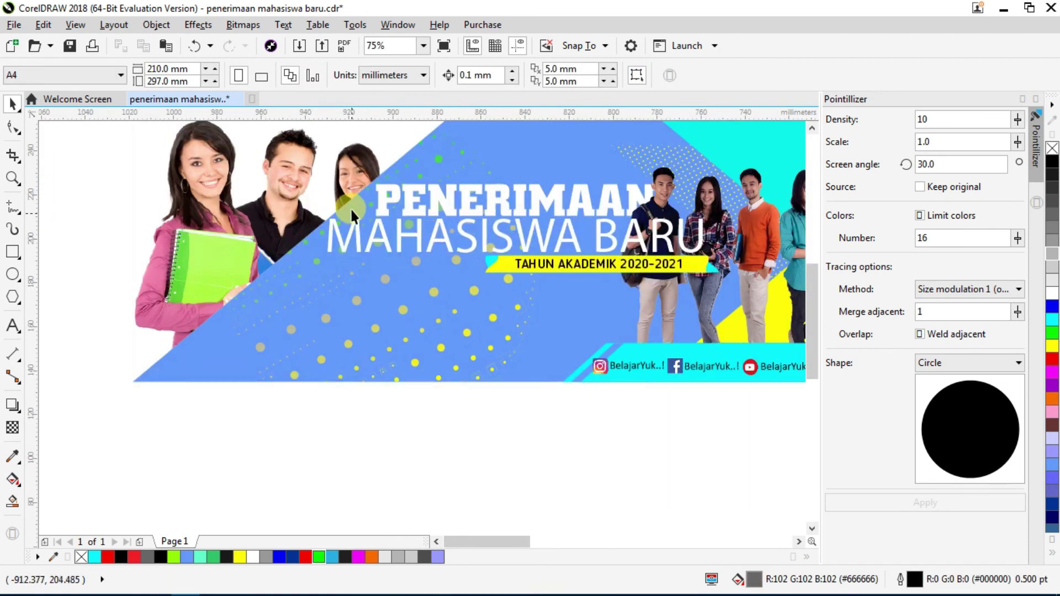
scroll(348, 205, down, 1)
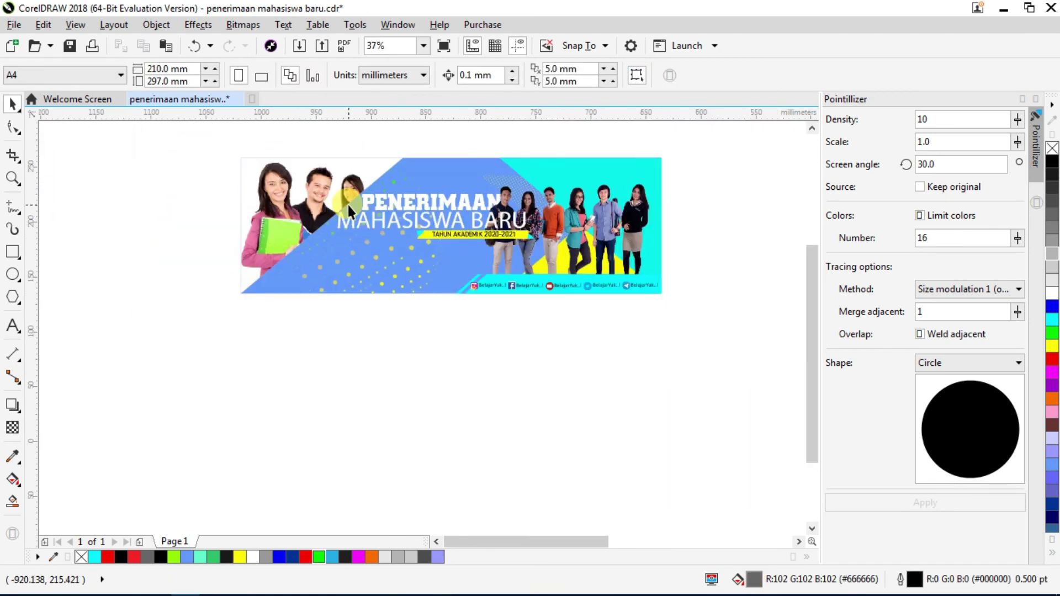
drag(363, 200, 363, 249)
scroll(426, 297, up, 1)
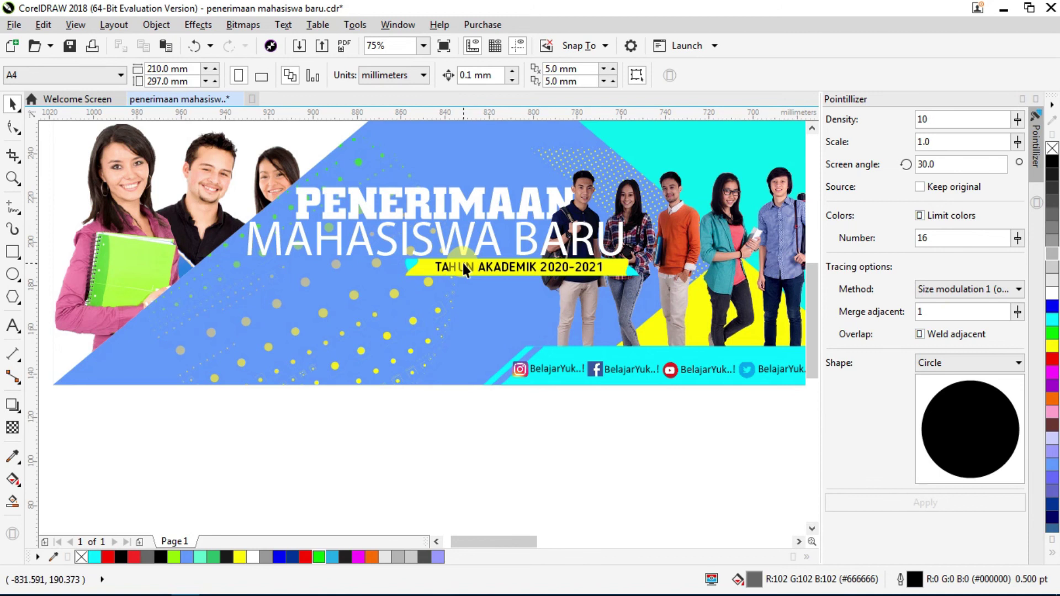
scroll(463, 261, down, 1)
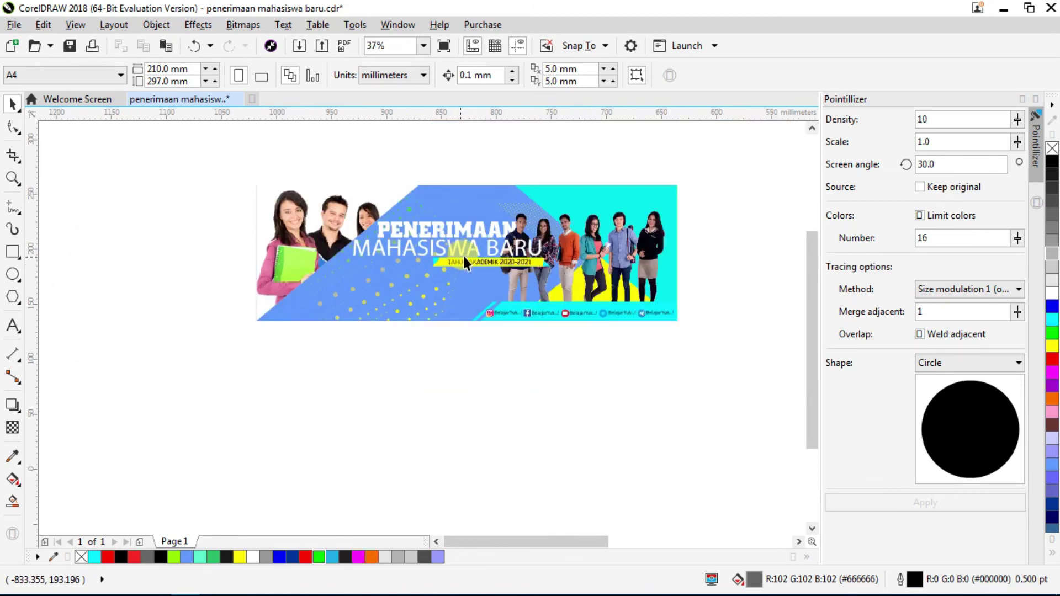
drag(199, 154, 744, 373)
click(567, 488)
click(760, 583)
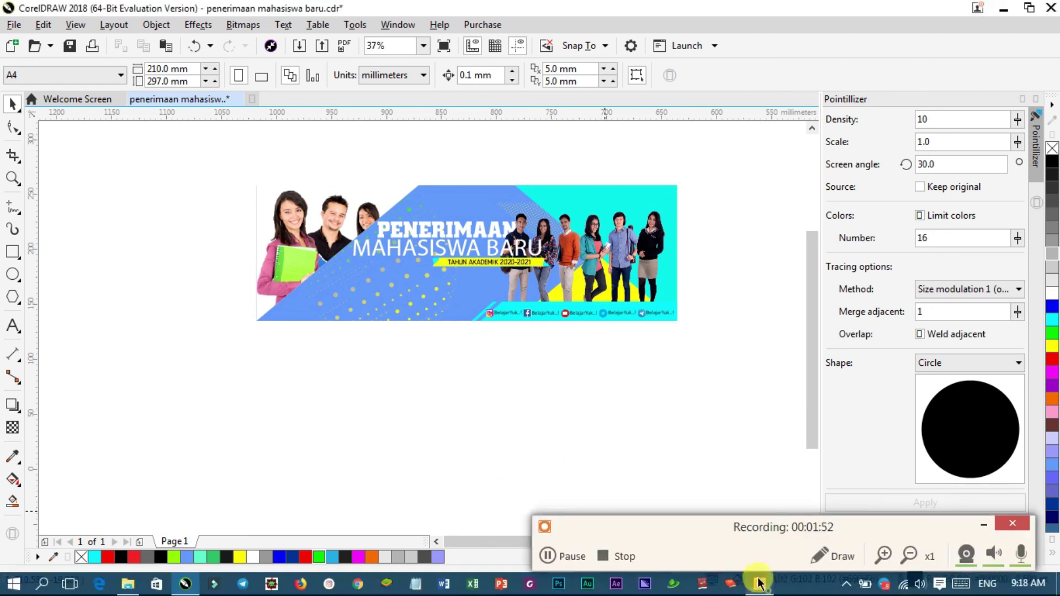